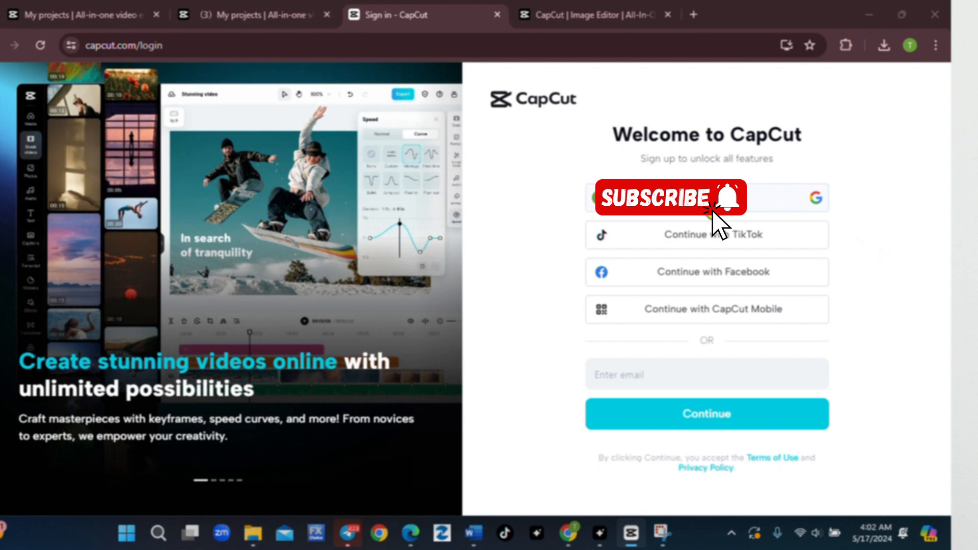
Sign in with Google and complete the onboarding survey with Full-time social media creator, Grow my social following, and Tutorial or education.
{"action": "left_click", "coordinate": [709, 198]}
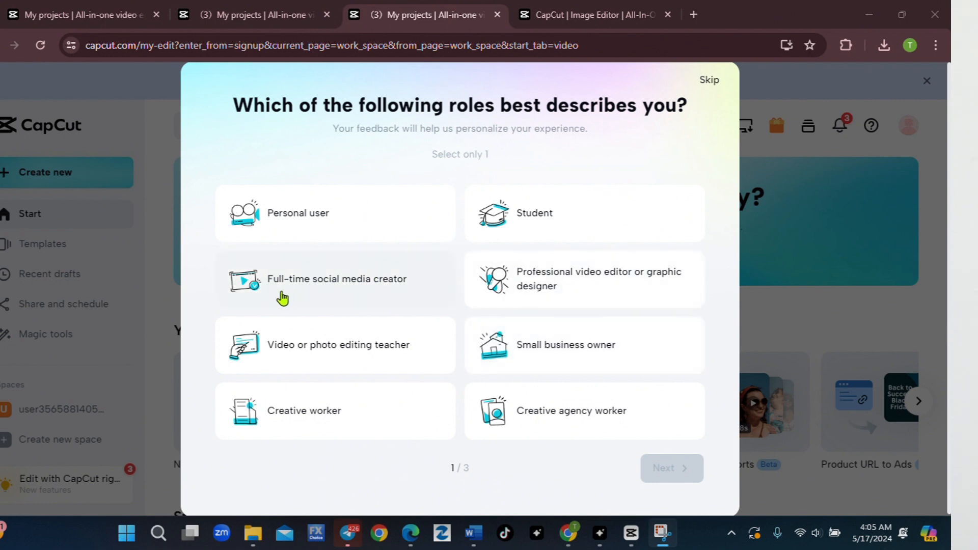
{"action": "left_click", "coordinate": [282, 300]}
{"action": "left_click", "coordinate": [666, 473]}
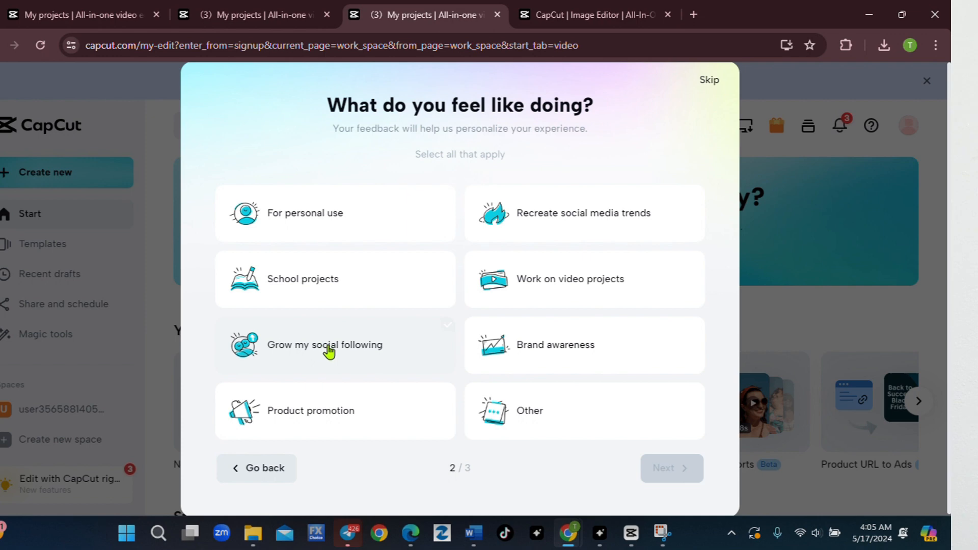
{"action": "left_click", "coordinate": [328, 352]}
{"action": "left_click", "coordinate": [659, 466]}
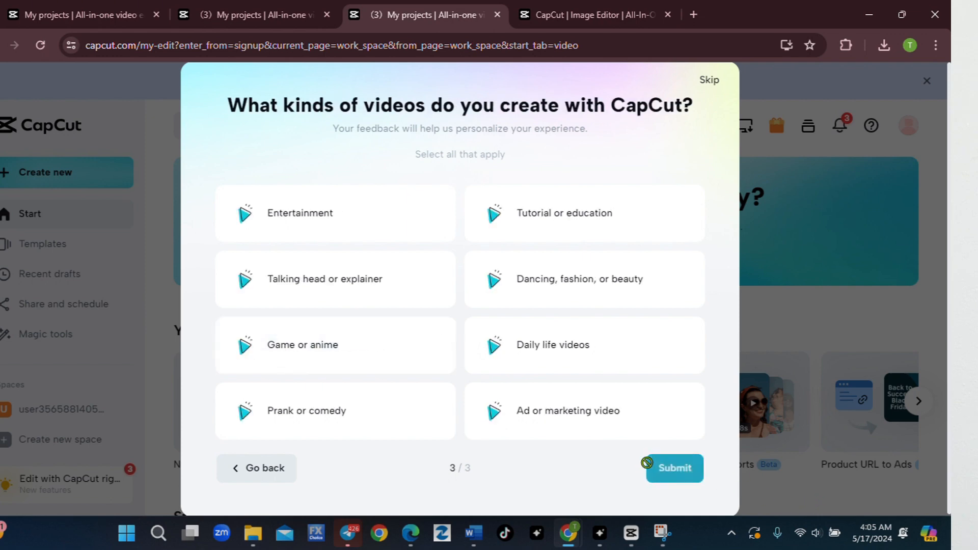
{"action": "left_click", "coordinate": [299, 297]}
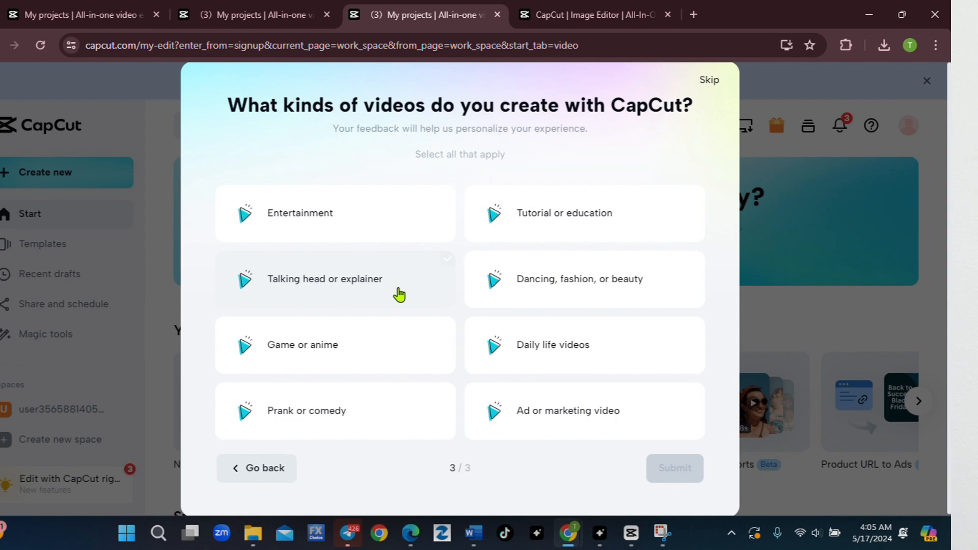
{"action": "left_click", "coordinate": [544, 212]}
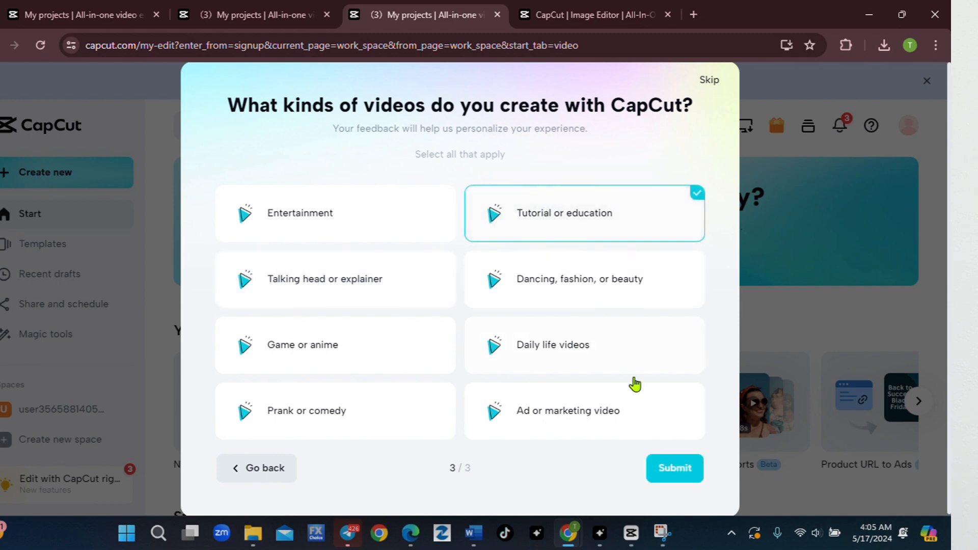
{"action": "left_click", "coordinate": [673, 467]}
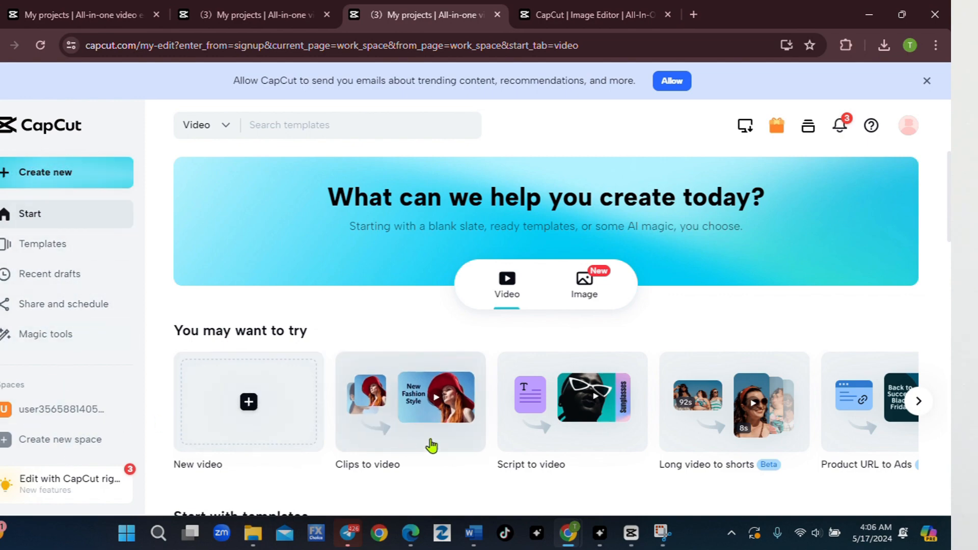
{"action": "scroll", "coordinate": [768, 280], "scroll_direction": "down", "scroll_amount": 15}
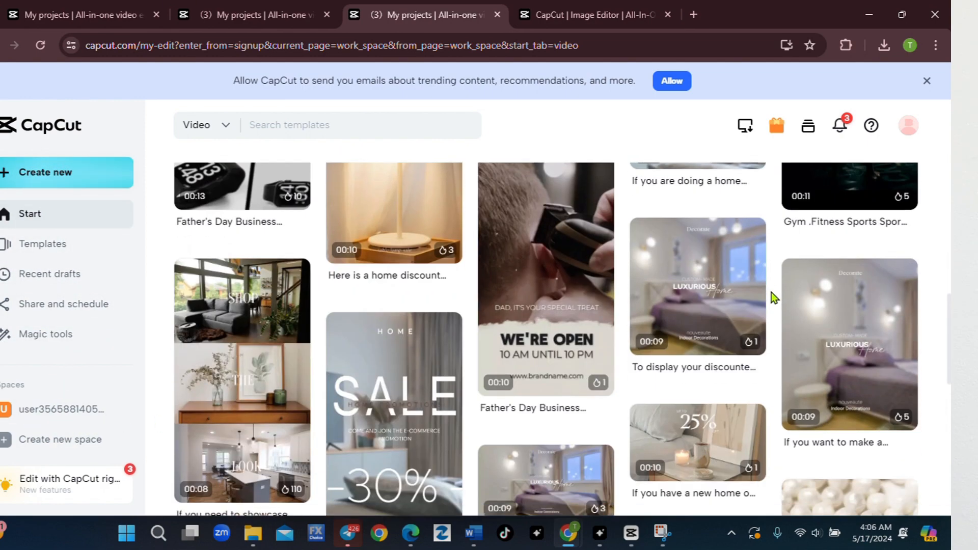
{"action": "scroll", "coordinate": [778, 304], "scroll_direction": "up", "scroll_amount": 15}
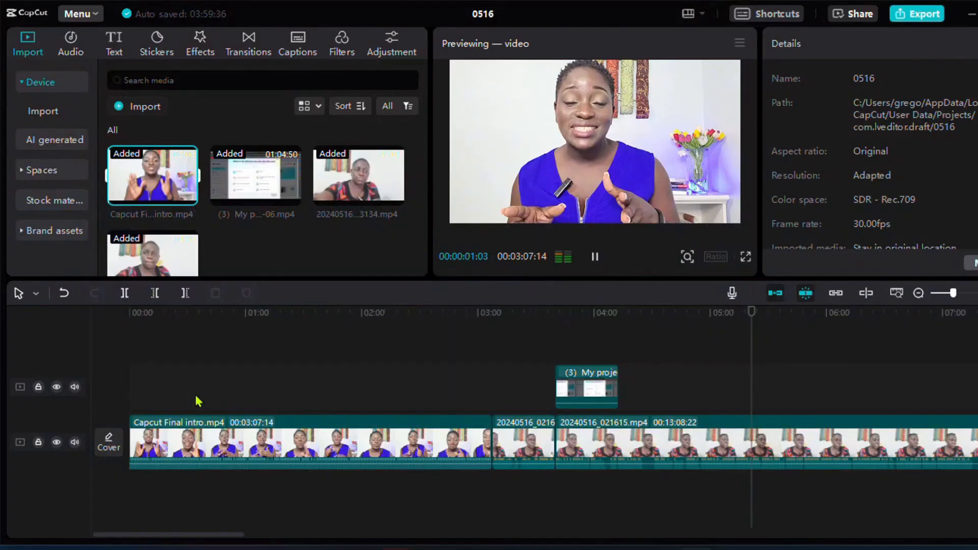
Switch to the CapCut desktop project 0516 and play the intro clip from about 33 seconds into the timeline.
{"action": "left_click", "coordinate": [195, 393]}
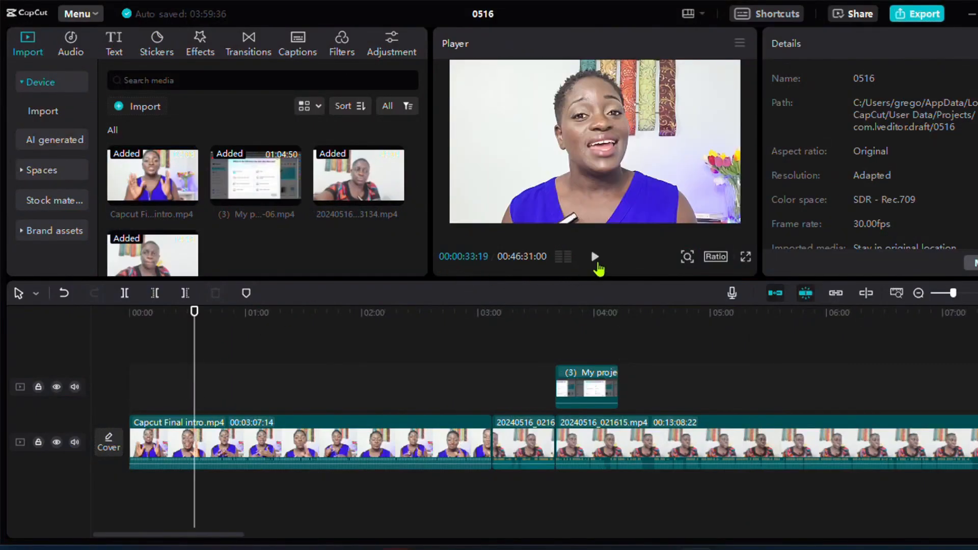
{"action": "left_click", "coordinate": [593, 267]}
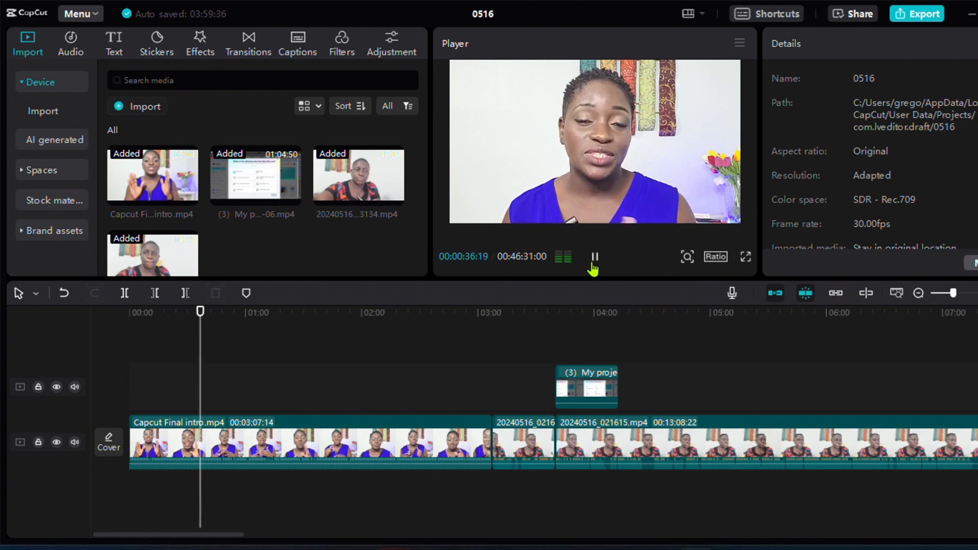
{"action": "left_click", "coordinate": [593, 265]}
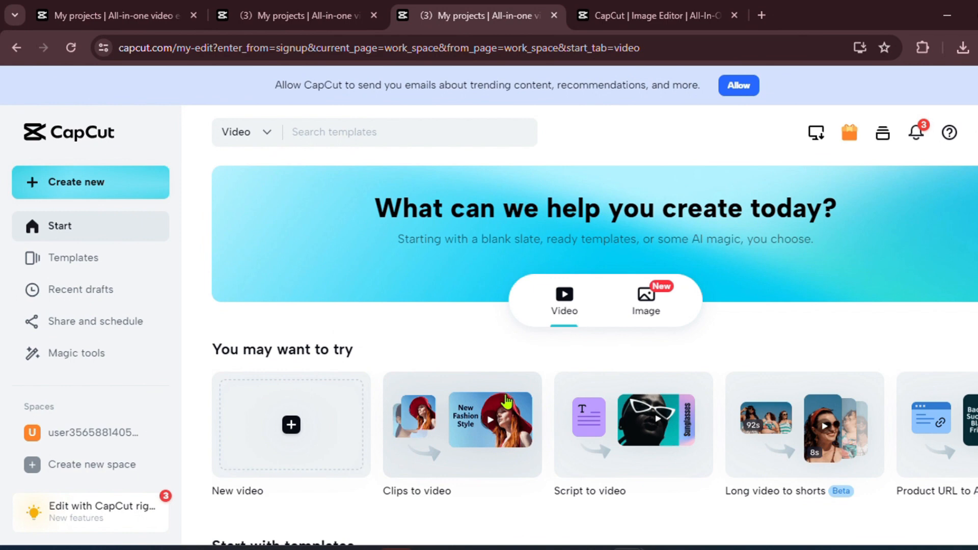
In the online CapCut workspace, examine the suggested video tools and the video templates on the home page.
{"action": "scroll", "coordinate": [507, 402], "scroll_direction": "down", "scroll_amount": 3}
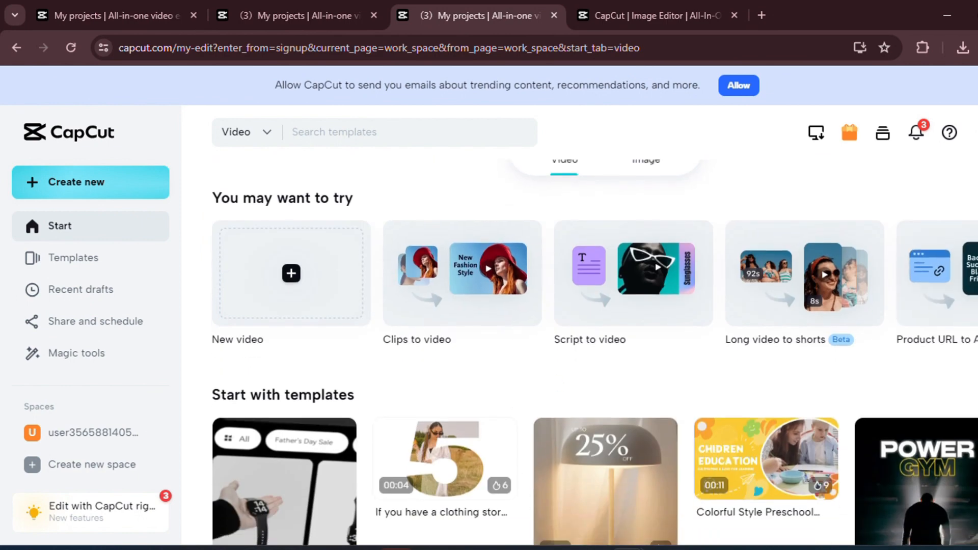
{"action": "left_click", "coordinate": [970, 270]}
{"action": "scroll", "coordinate": [963, 362], "scroll_direction": "down", "scroll_amount": 10}
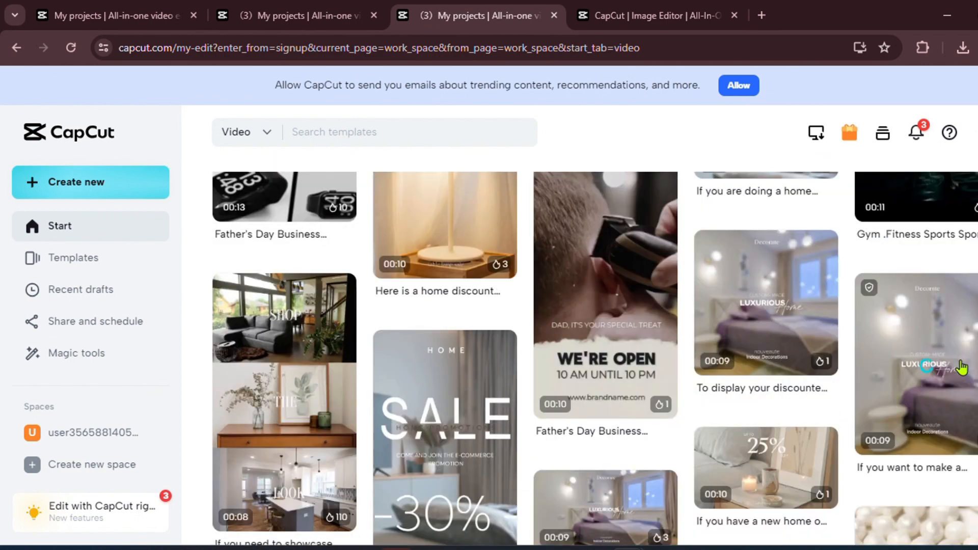
{"action": "scroll", "coordinate": [961, 368], "scroll_direction": "down", "scroll_amount": 15}
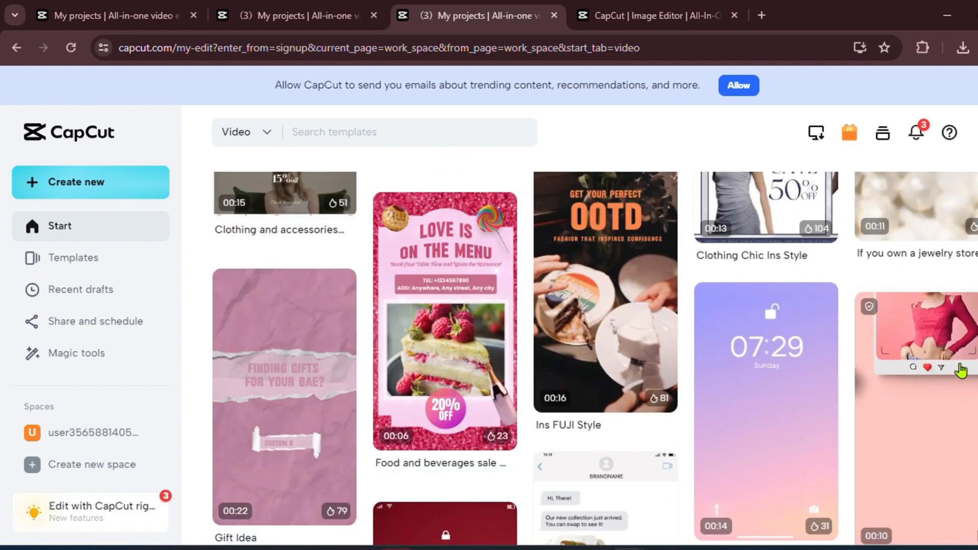
{"action": "scroll", "coordinate": [960, 370], "scroll_direction": "up", "scroll_amount": 3}
{"action": "scroll", "coordinate": [960, 371], "scroll_direction": "up", "scroll_amount": 5}
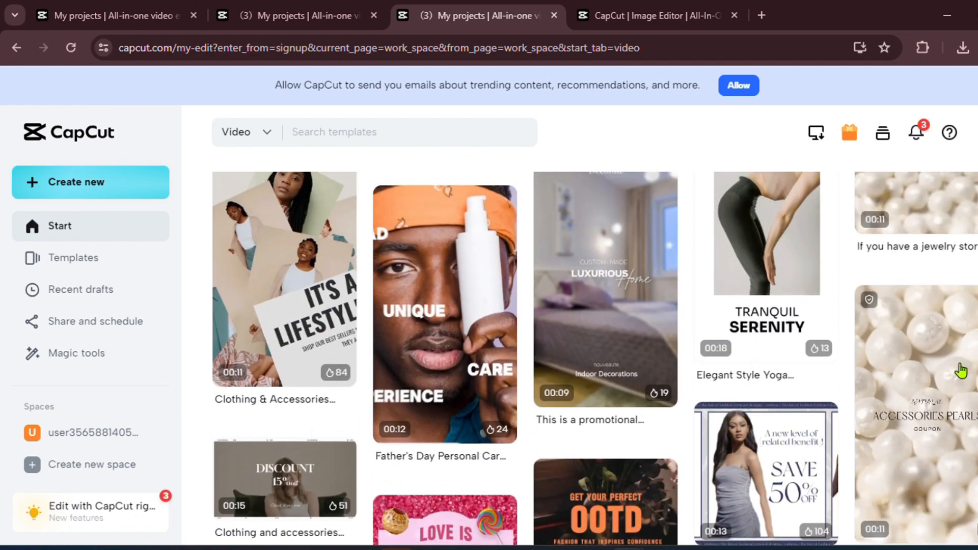
{"action": "scroll", "coordinate": [961, 371], "scroll_direction": "up", "scroll_amount": 10}
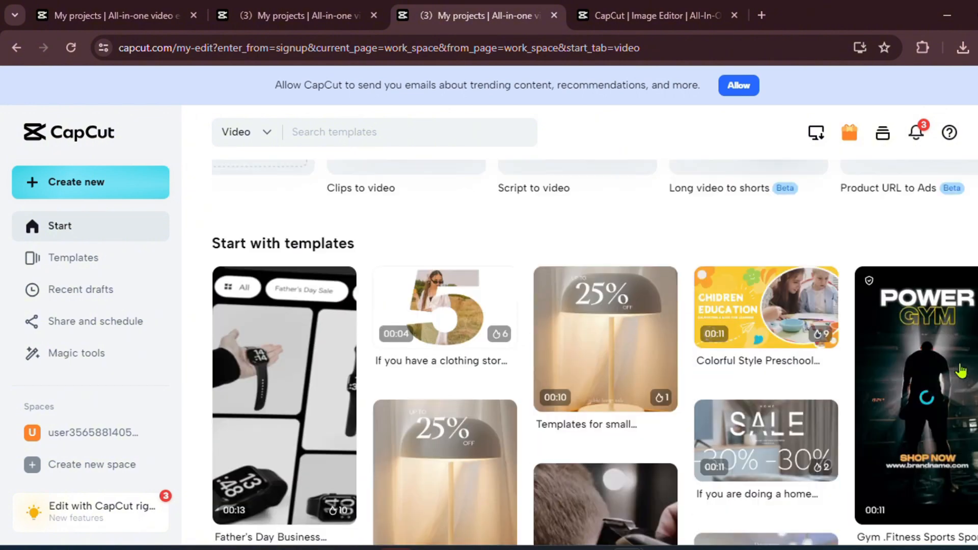
{"action": "scroll", "coordinate": [961, 368], "scroll_direction": "up", "scroll_amount": 3}
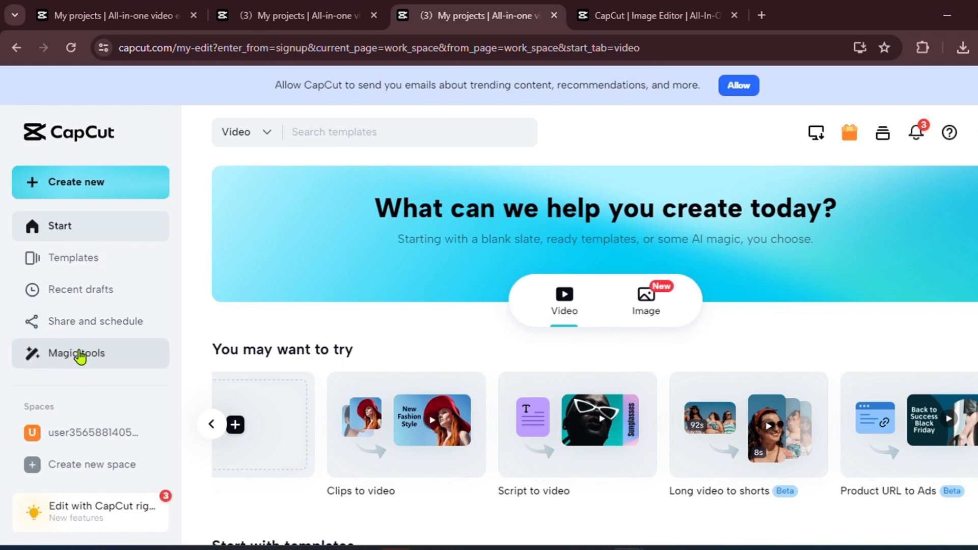
{"action": "left_click", "coordinate": [212, 424]}
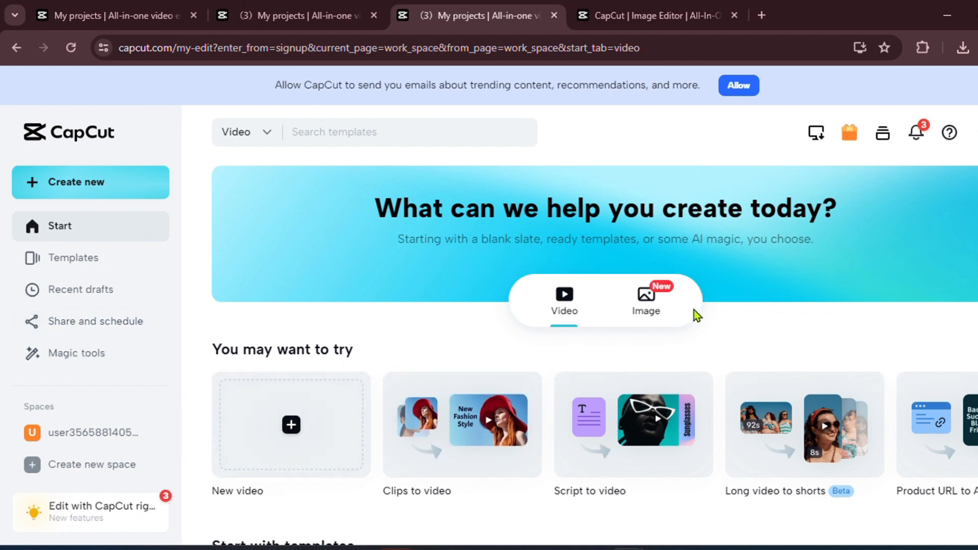
Examine the image creation options and image templates, and return to the video creation options.
{"action": "left_click", "coordinate": [667, 307]}
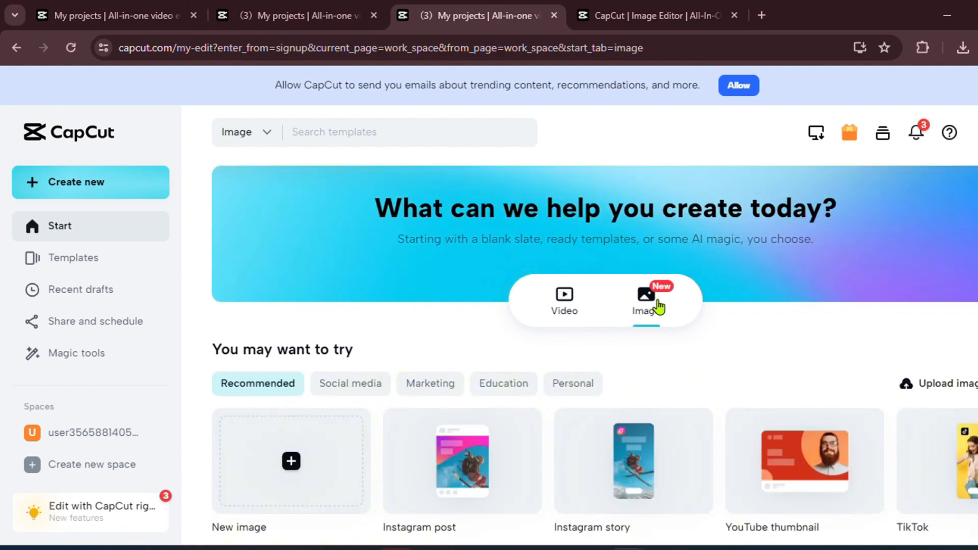
{"action": "scroll", "coordinate": [596, 419], "scroll_direction": "down", "scroll_amount": 10}
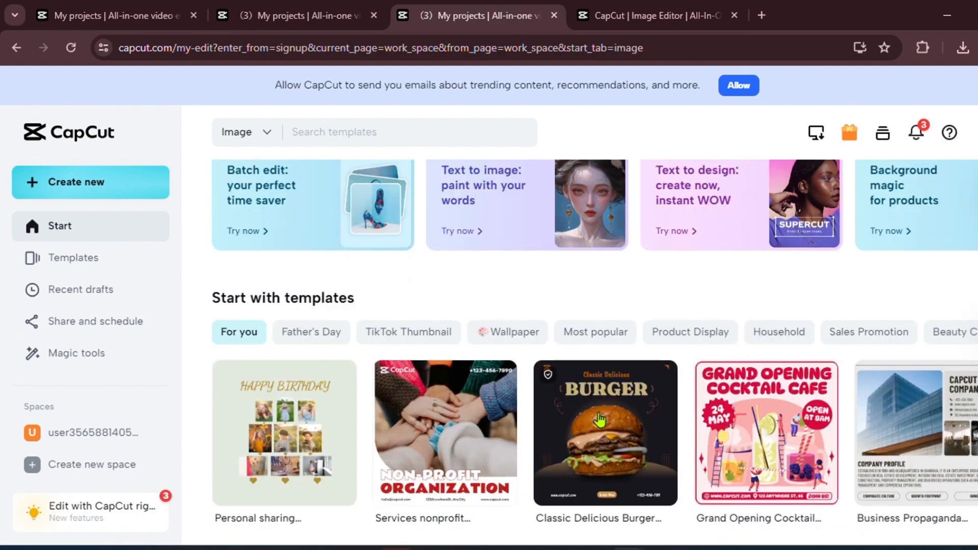
{"action": "scroll", "coordinate": [598, 415], "scroll_direction": "up", "scroll_amount": 10}
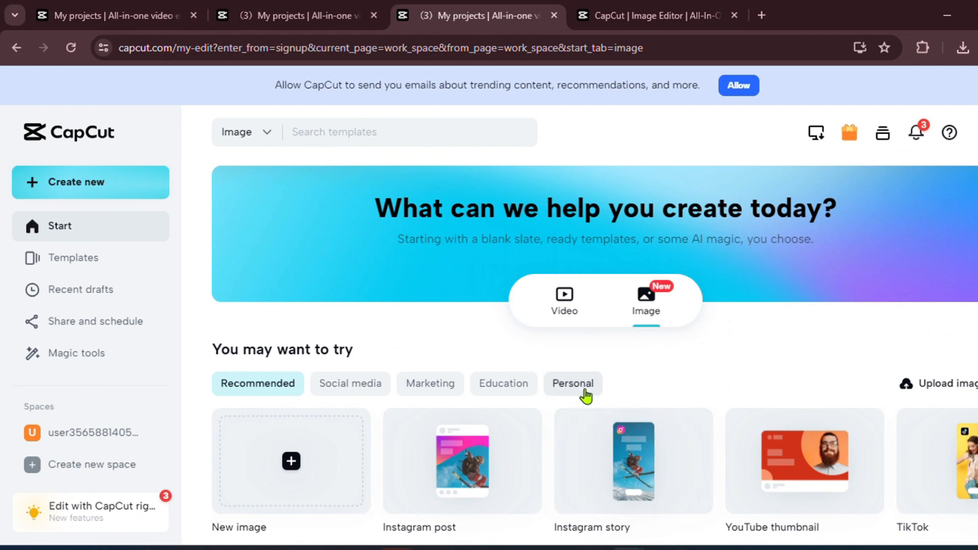
{"action": "left_click", "coordinate": [561, 308]}
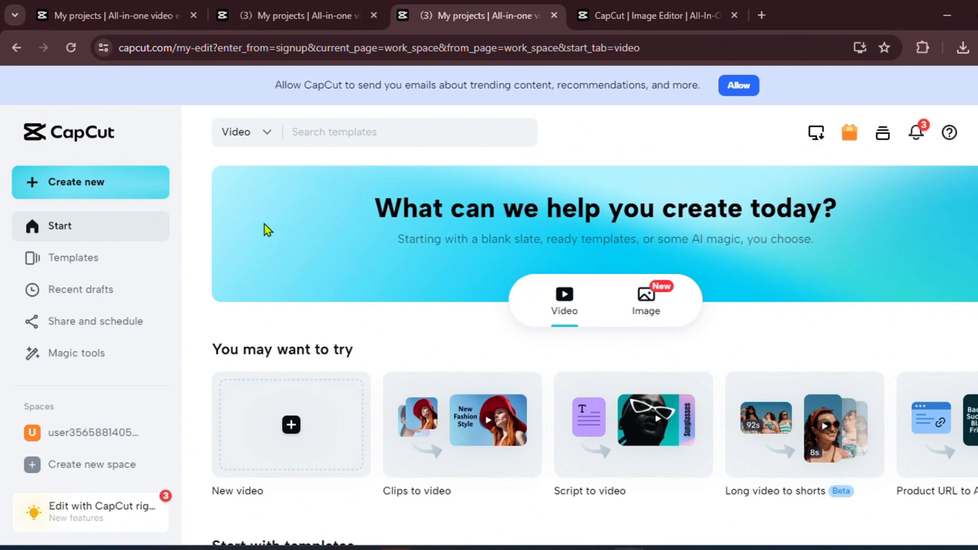
Create a new video project with a 16:9 canvas.
{"action": "left_click", "coordinate": [121, 187]}
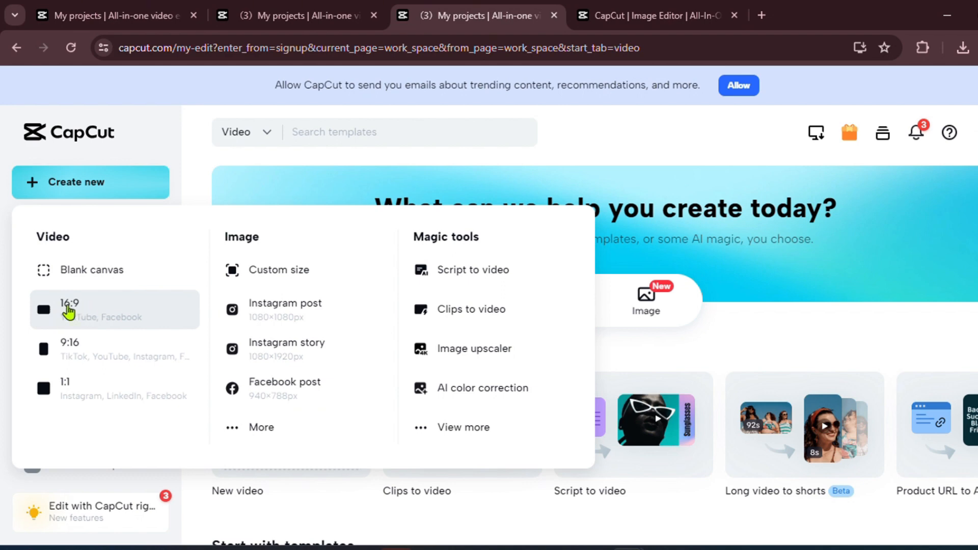
{"action": "left_click", "coordinate": [68, 307]}
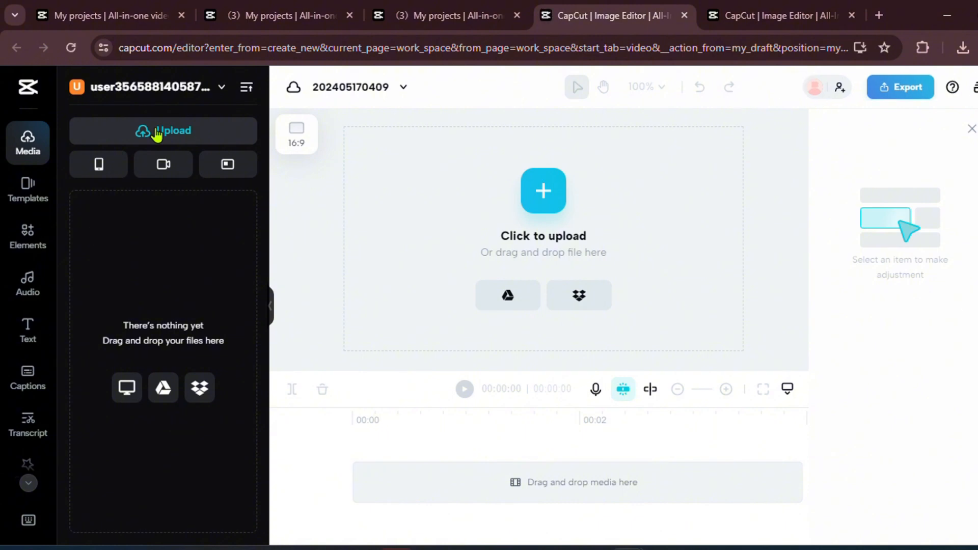
Upload "Capcut Video to edit for tutorial.mp4" from the Downloads folder and add it to the project's timeline.
{"action": "left_click", "coordinate": [158, 134]}
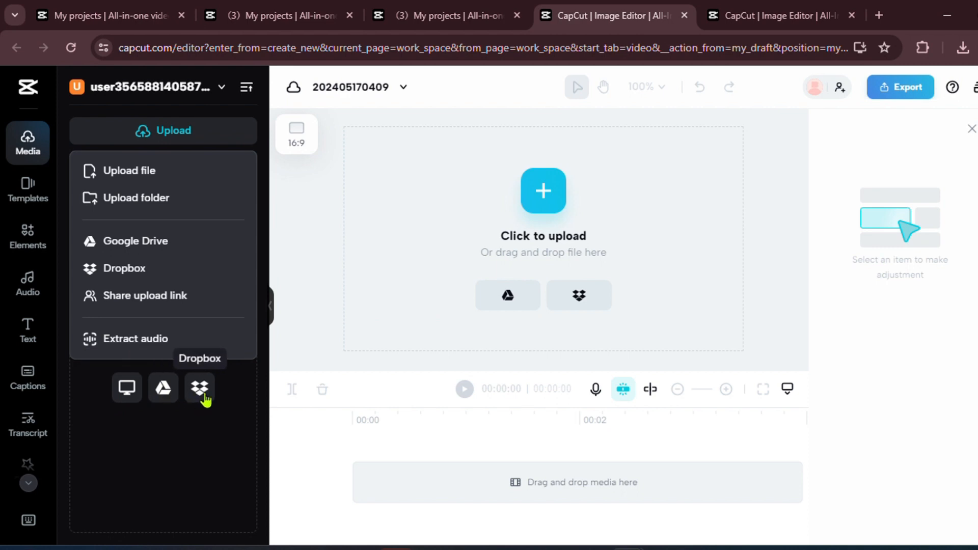
{"action": "left_click", "coordinate": [137, 170]}
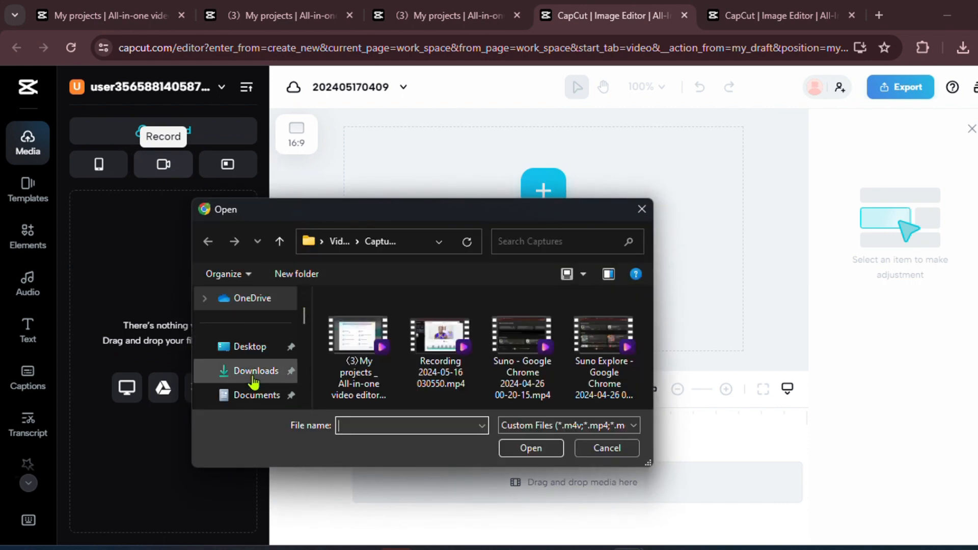
{"action": "left_click", "coordinate": [253, 379]}
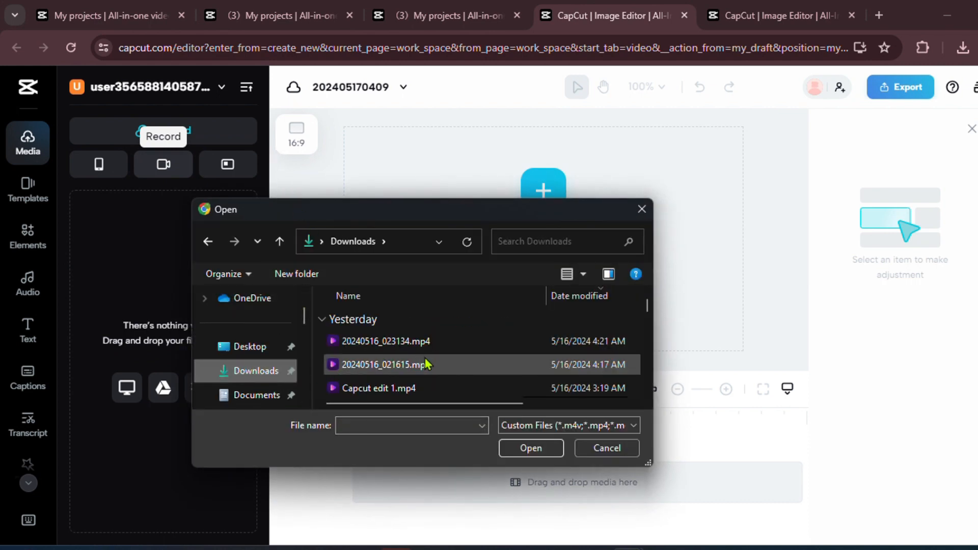
{"action": "left_click", "coordinate": [647, 391]}
{"action": "left_click", "coordinate": [647, 391]}
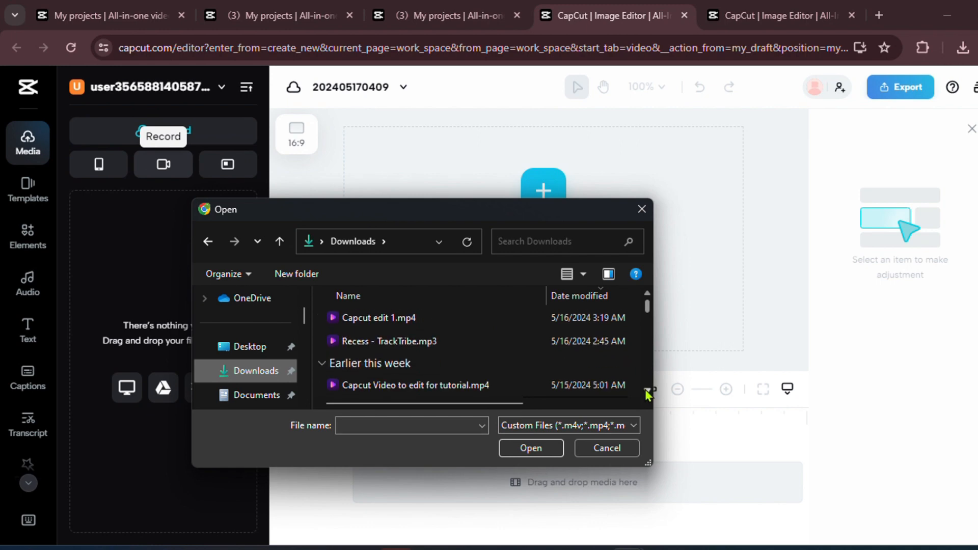
{"action": "left_click", "coordinate": [647, 391]}
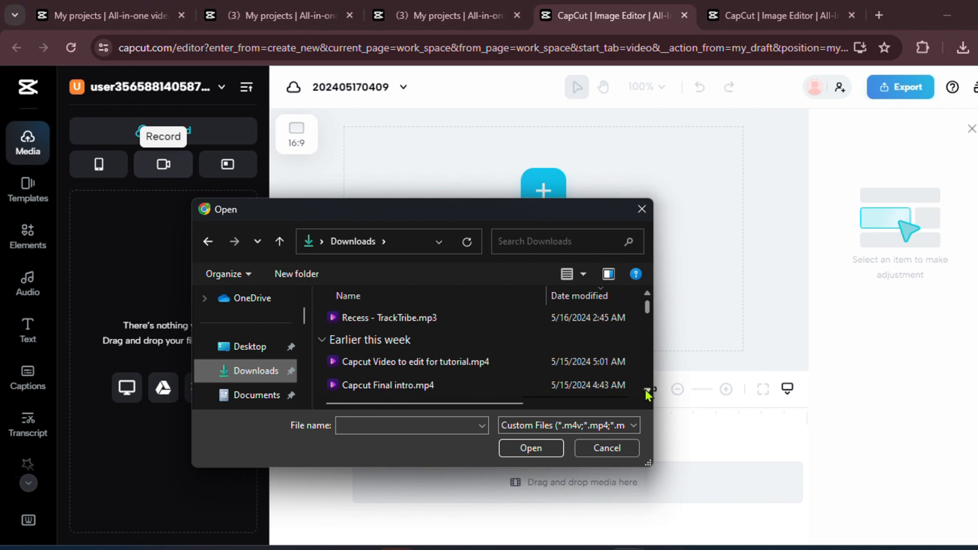
{"action": "left_click", "coordinate": [425, 362]}
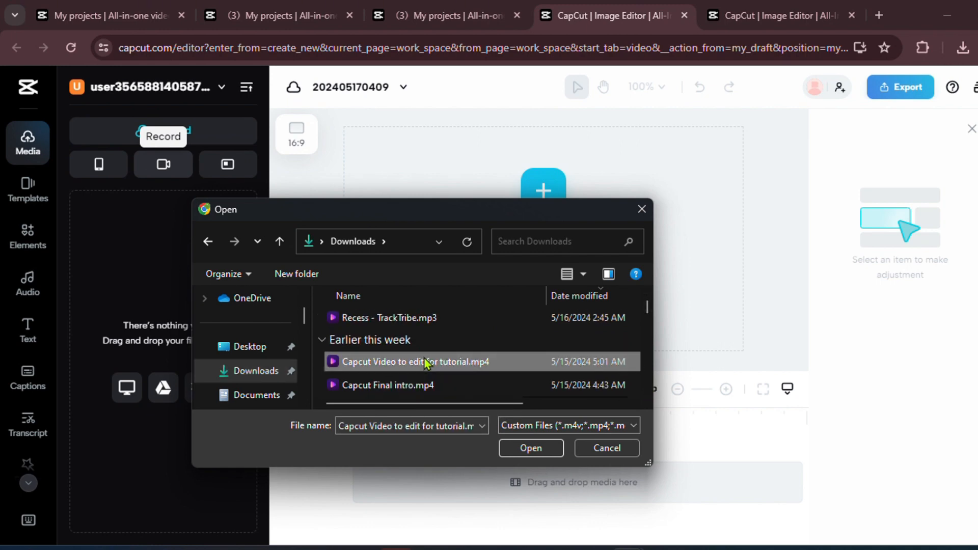
{"action": "left_click", "coordinate": [530, 448]}
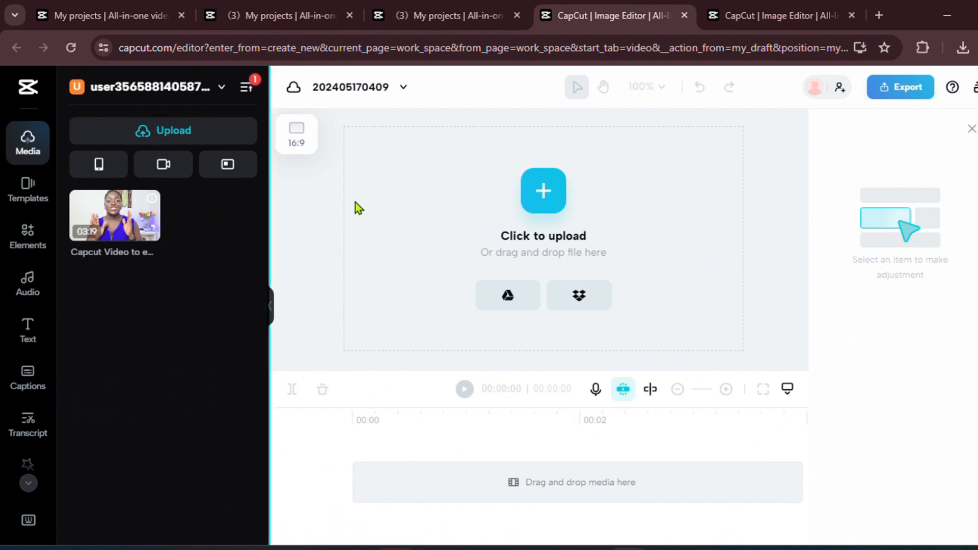
{"action": "left_click_drag", "start_coordinate": [356, 206], "coordinate": [583, 238]}
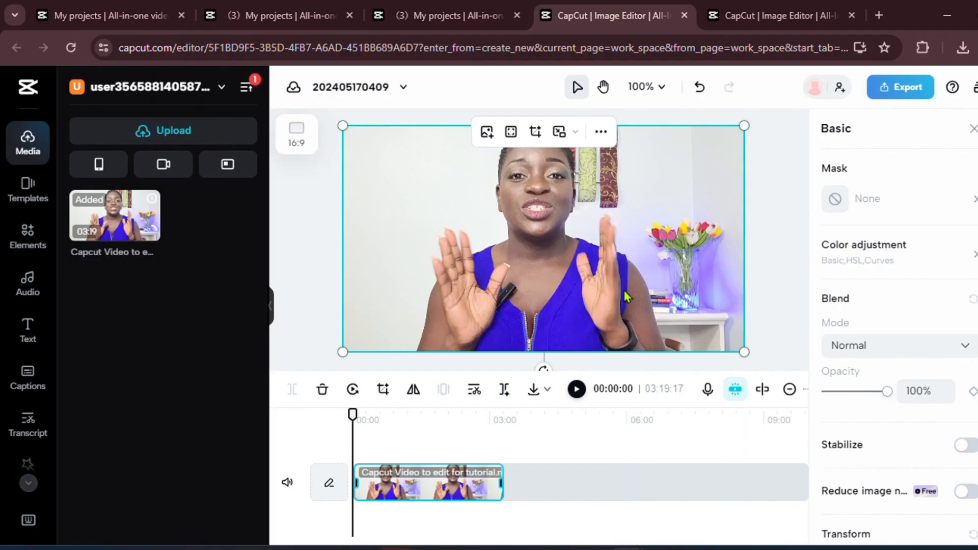
Set the project's canvas aspect ratio to 4:3.
{"action": "left_click", "coordinate": [293, 145]}
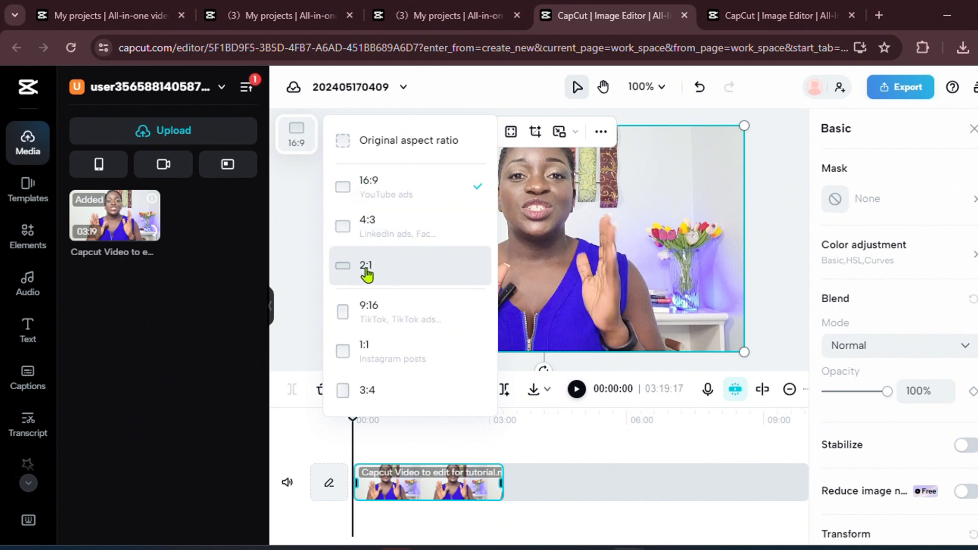
{"action": "left_click", "coordinate": [377, 228]}
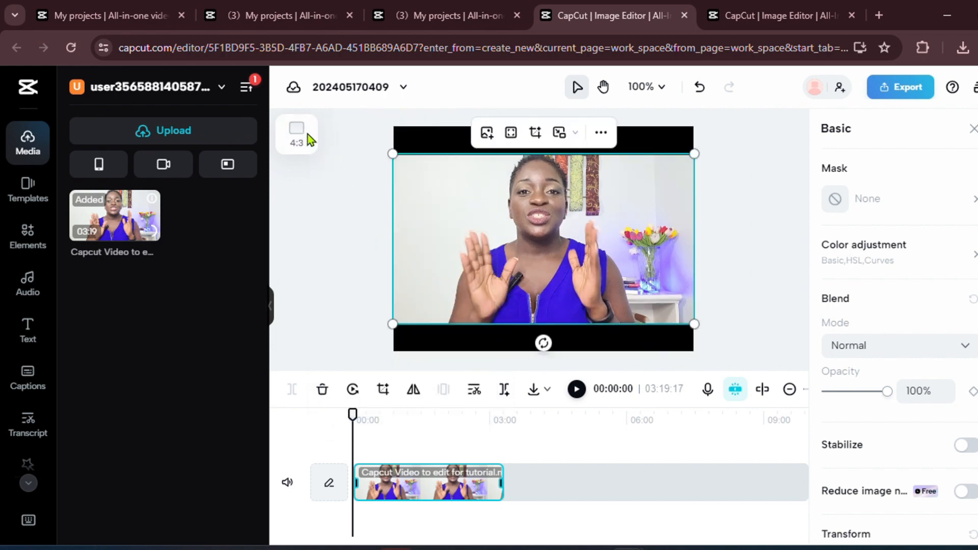
Try the 9:16 canvas aspect ratio and the 1:1 aspect ratio on the project.
{"action": "left_click", "coordinate": [293, 135]}
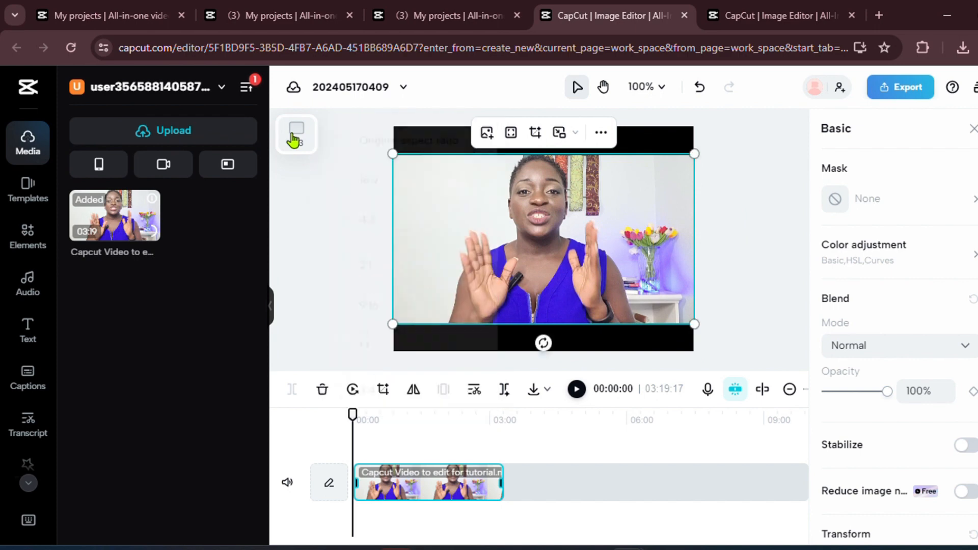
{"action": "left_click", "coordinate": [294, 137]}
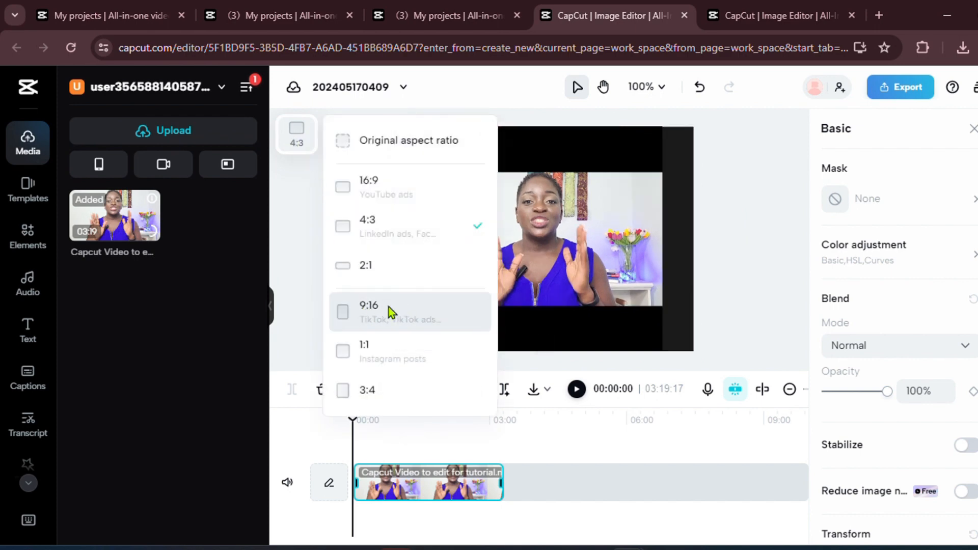
{"action": "left_click", "coordinate": [389, 310]}
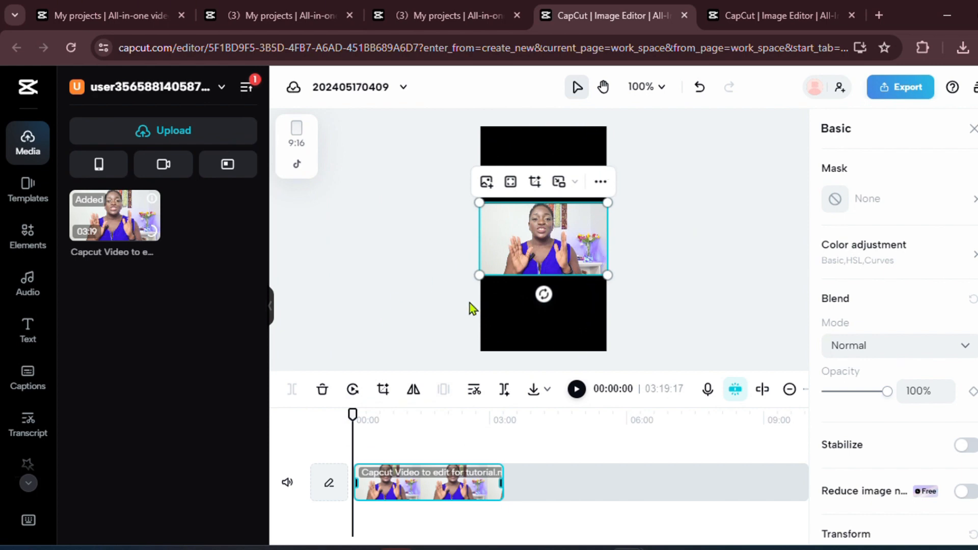
{"action": "left_click", "coordinate": [299, 133]}
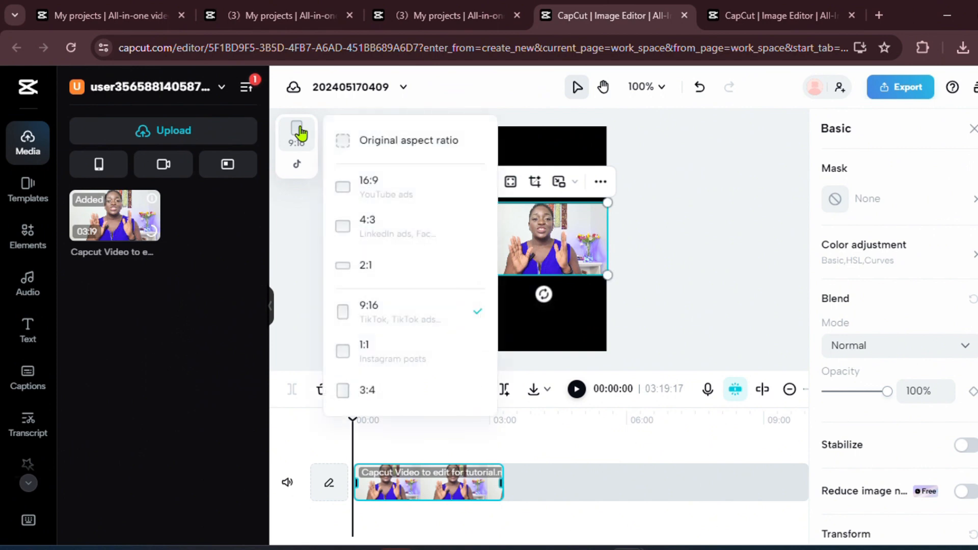
{"action": "left_click", "coordinate": [389, 358]}
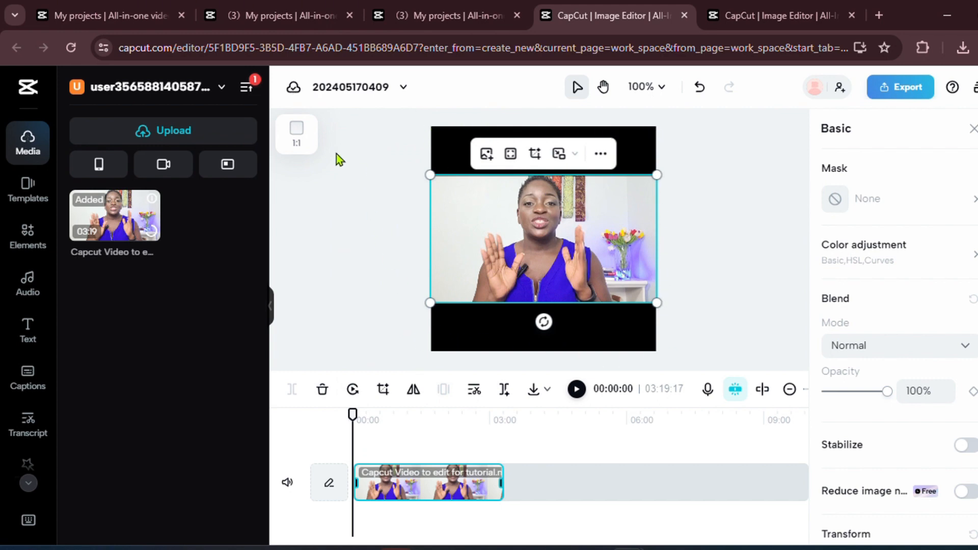
Set the project's canvas aspect ratio to 16:9.
{"action": "left_click", "coordinate": [296, 136]}
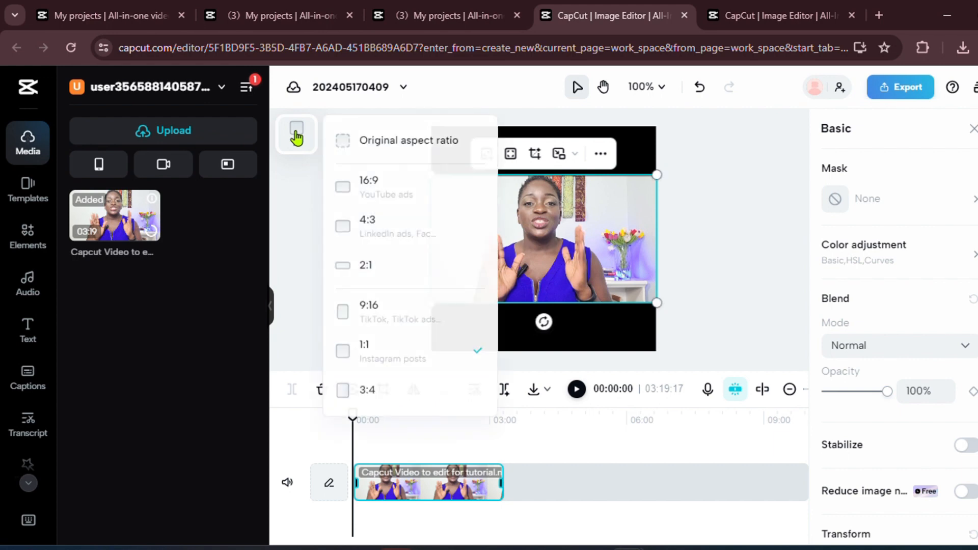
{"action": "left_click", "coordinate": [358, 190]}
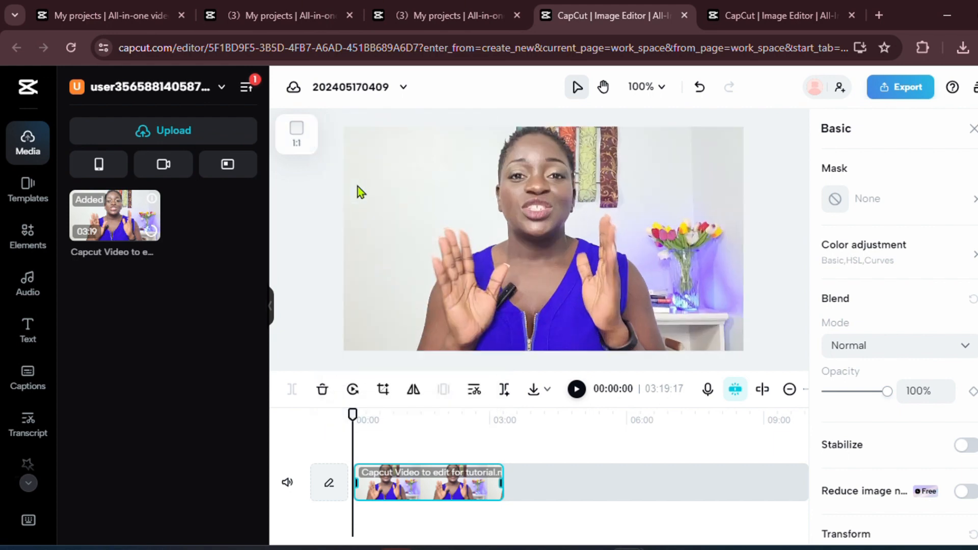
{"action": "left_click", "coordinate": [359, 189]}
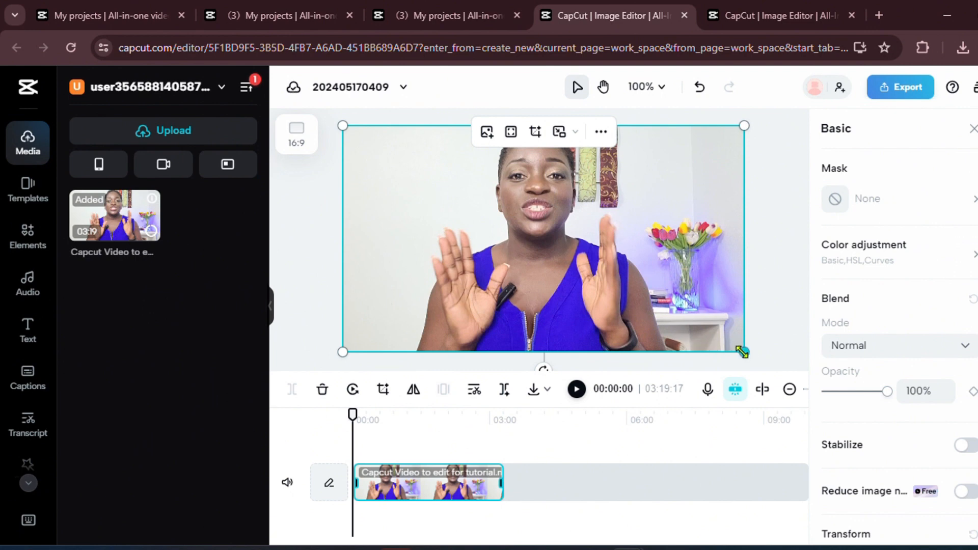
Enlarge the clip slightly on the canvas and shrink it back, and move it toward the lower right and back.
{"action": "left_click_drag", "start_coordinate": [723, 342], "coordinate": [739, 372]}
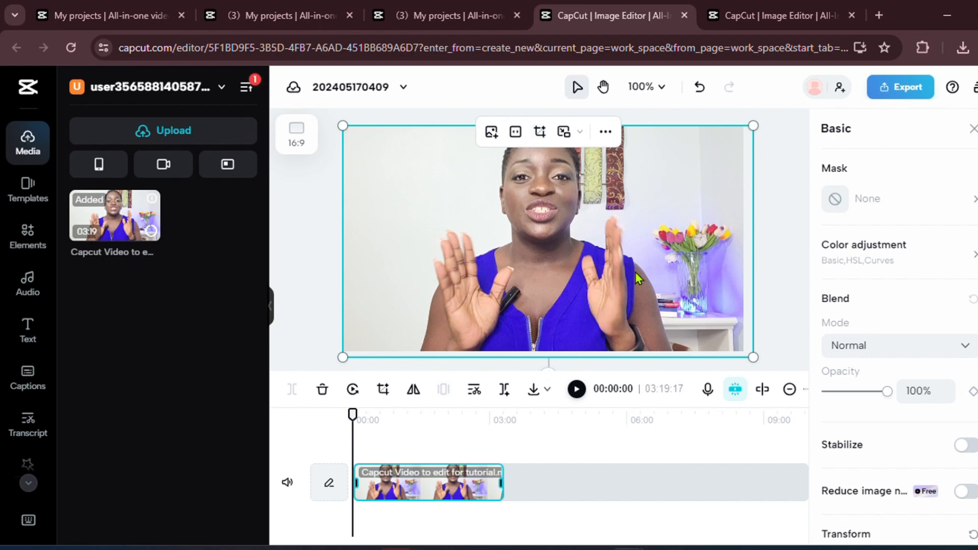
{"action": "mouse_move", "coordinate": [753, 357]}
{"action": "left_mouse_down"}
{"action": "mouse_move", "coordinate": [699, 331]}
{"action": "mouse_move", "coordinate": [742, 349]}
{"action": "left_mouse_up"}
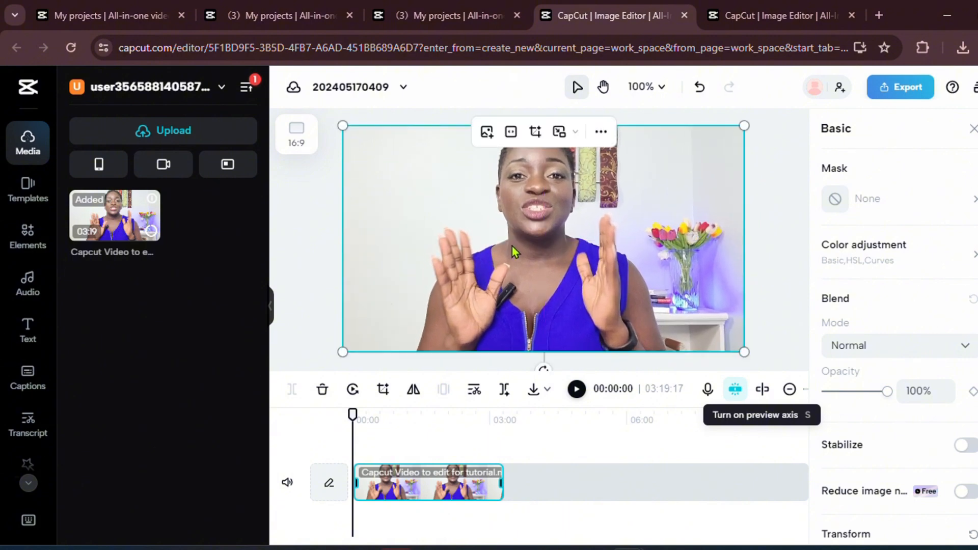
{"action": "left_click_drag", "start_coordinate": [512, 250], "coordinate": [617, 304]}
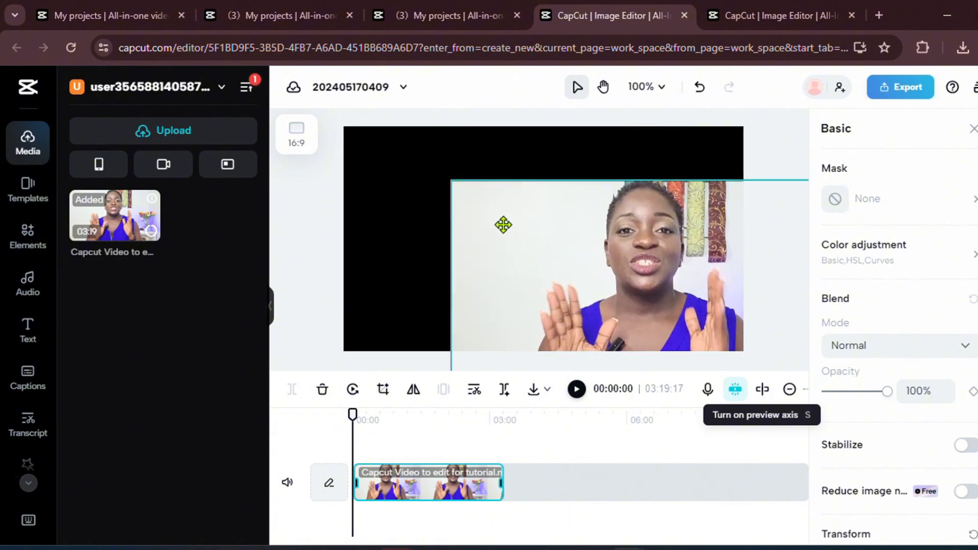
{"action": "left_click_drag", "start_coordinate": [463, 178], "coordinate": [628, 282]}
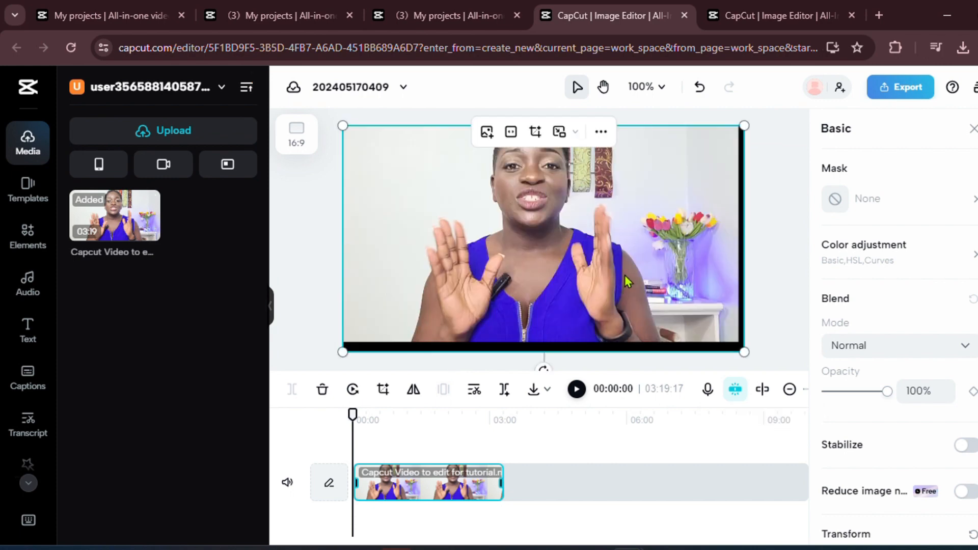
Undo the last two clip moves and nudge the clip to line up with the 16:9 canvas.
{"action": "left_click", "coordinate": [697, 90]}
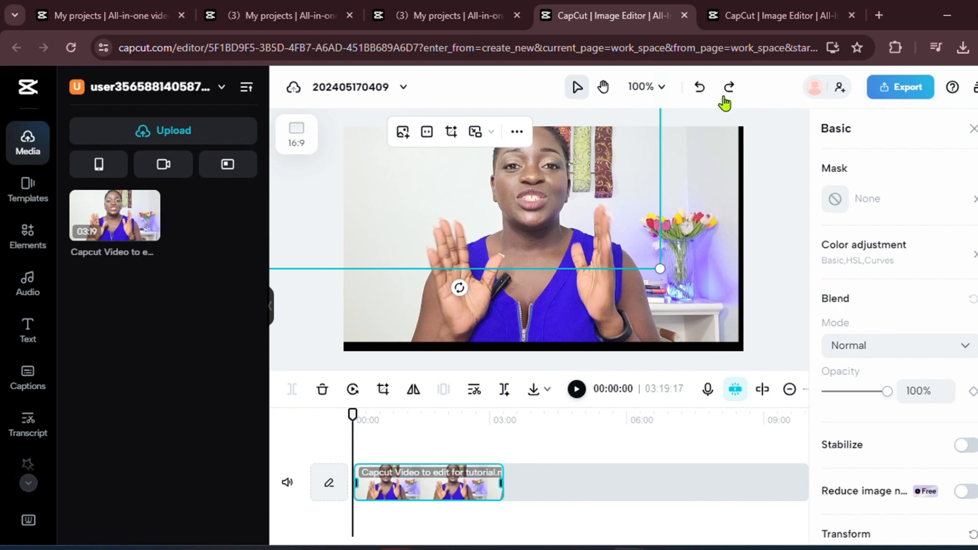
{"action": "left_click", "coordinate": [699, 88]}
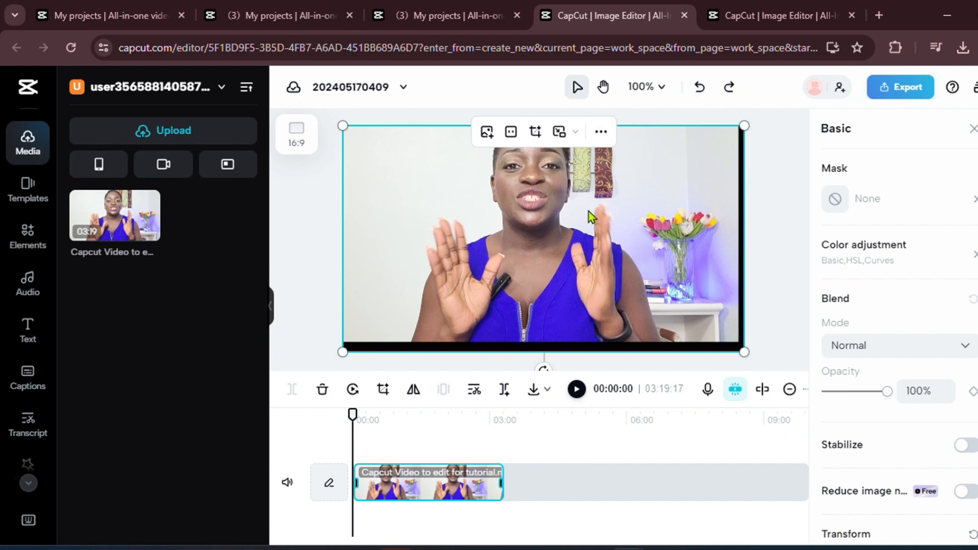
{"action": "mouse_move", "coordinate": [589, 217]}
{"action": "left_mouse_down"}
{"action": "mouse_move", "coordinate": [572, 210]}
{"action": "mouse_move", "coordinate": [582, 213]}
{"action": "left_mouse_up"}
{"action": "left_click_drag", "start_coordinate": [593, 206], "coordinate": [593, 204]}
{"action": "mouse_move", "coordinate": [744, 351]}
{"action": "left_mouse_down"}
{"action": "mouse_move", "coordinate": [772, 371]}
{"action": "mouse_move", "coordinate": [744, 352]}
{"action": "left_mouse_up"}
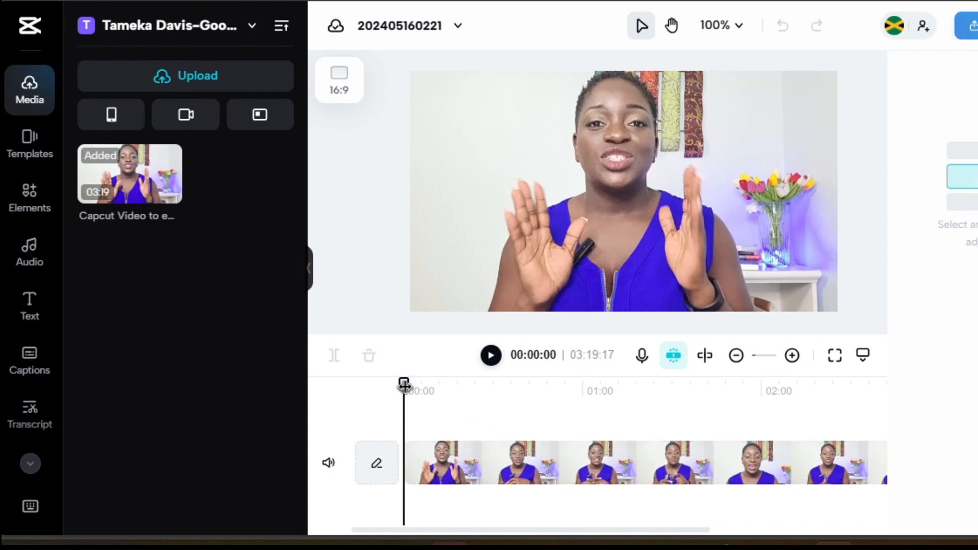
Play through the opening of the clip to find the cut point and split the clip at 00:32:23.
{"action": "left_click", "coordinate": [493, 359]}
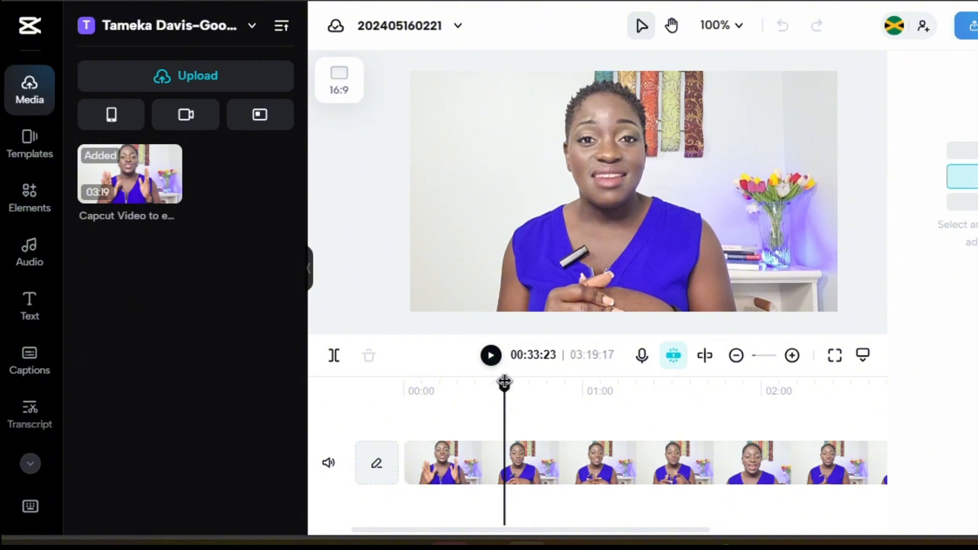
{"action": "left_click_drag", "start_coordinate": [505, 382], "coordinate": [499, 382]}
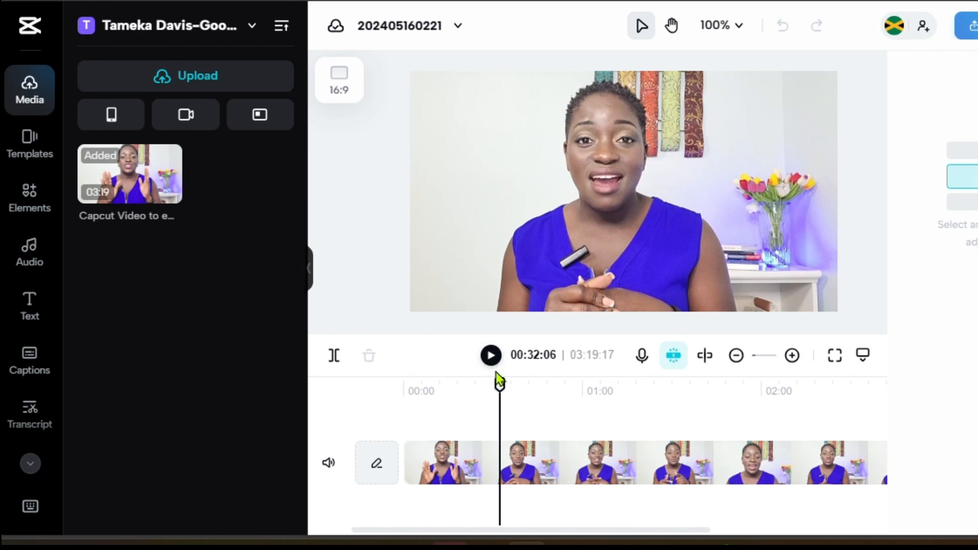
{"action": "key", "text": "space"}
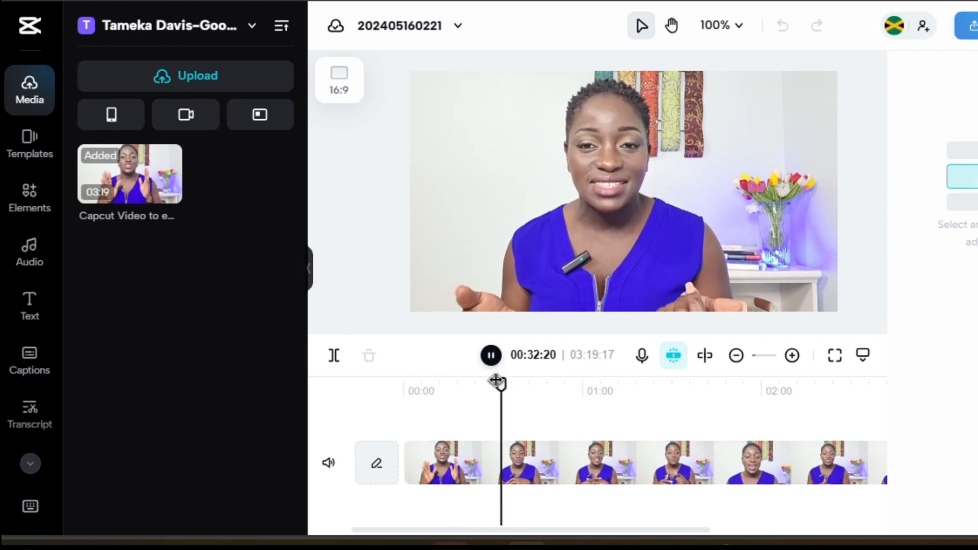
{"action": "left_click", "coordinate": [490, 355]}
{"action": "left_click_drag", "start_coordinate": [508, 386], "coordinate": [490, 389]}
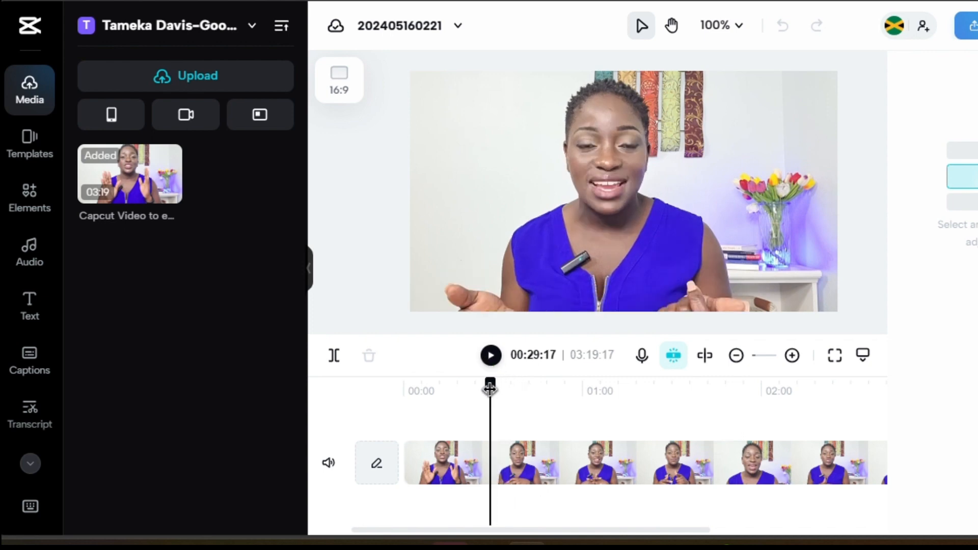
{"action": "left_click", "coordinate": [490, 357]}
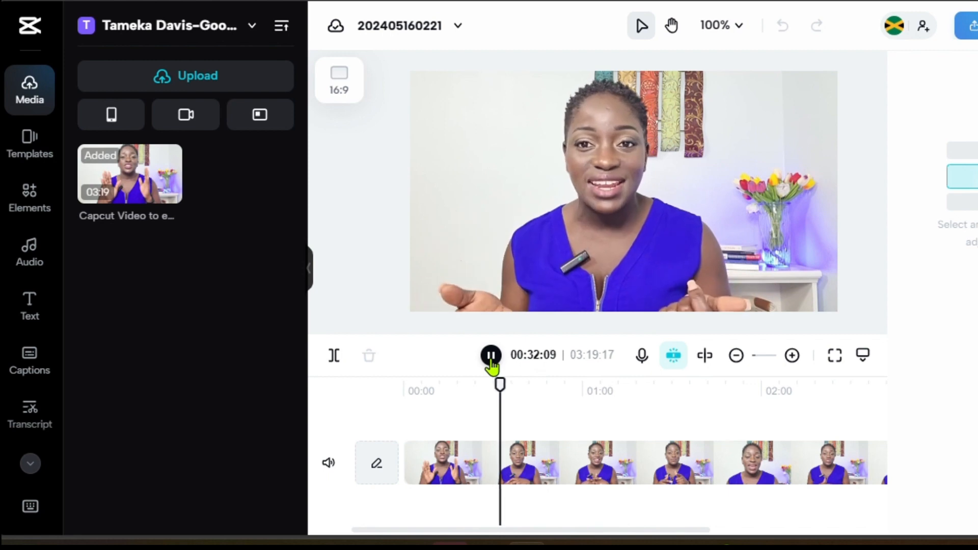
{"action": "left_click", "coordinate": [490, 359]}
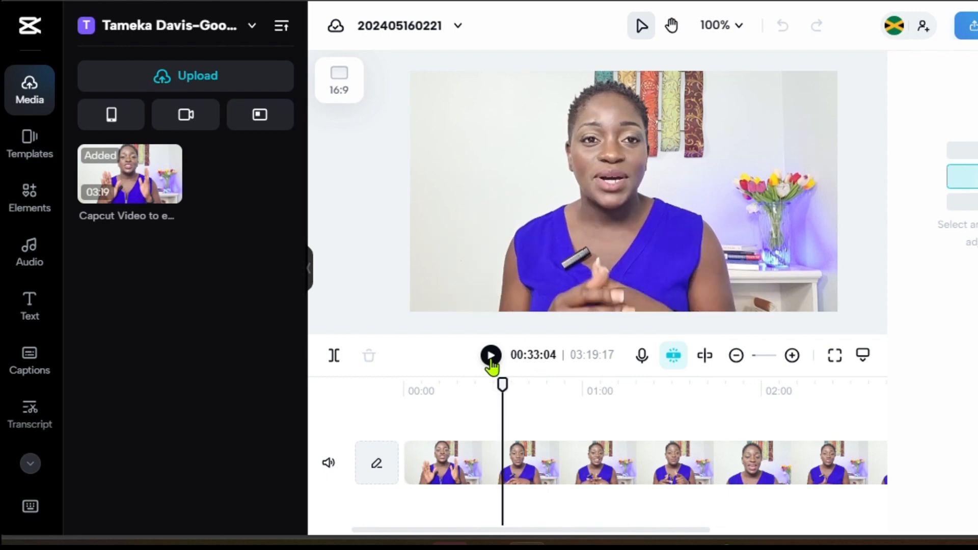
{"action": "left_click_drag", "start_coordinate": [503, 382], "coordinate": [502, 383]}
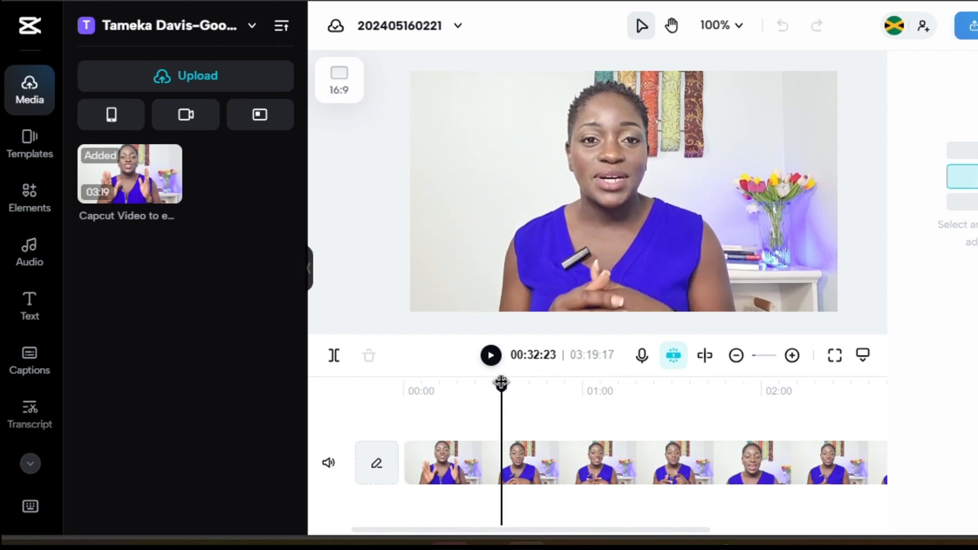
{"action": "left_click", "coordinate": [437, 467]}
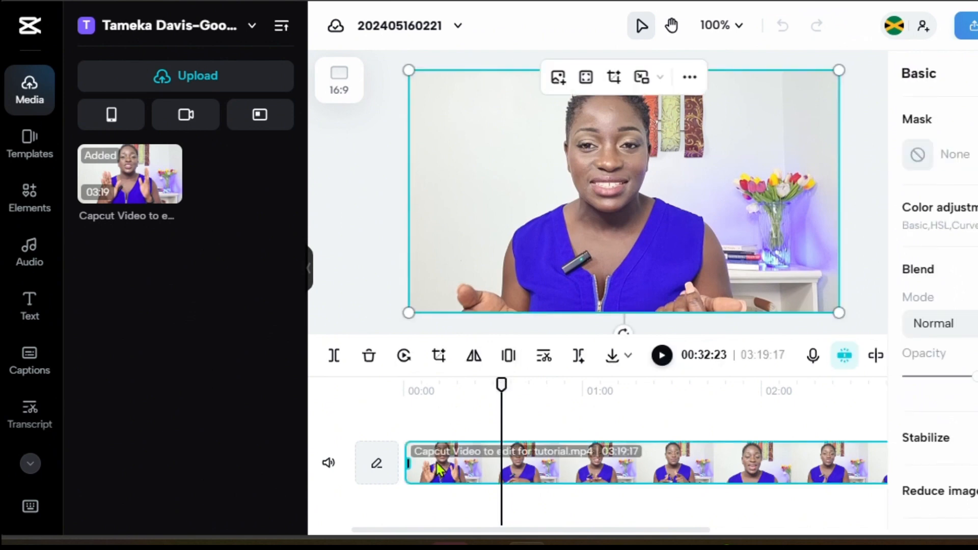
{"action": "left_click", "coordinate": [335, 355]}
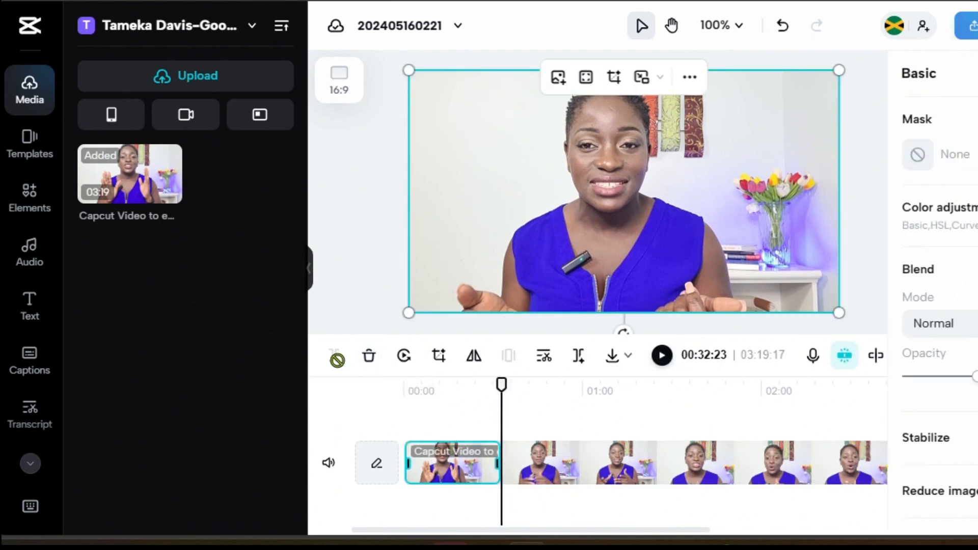
Preview around the first split and split the opening segment again at 00:28:27.
{"action": "left_click", "coordinate": [664, 359]}
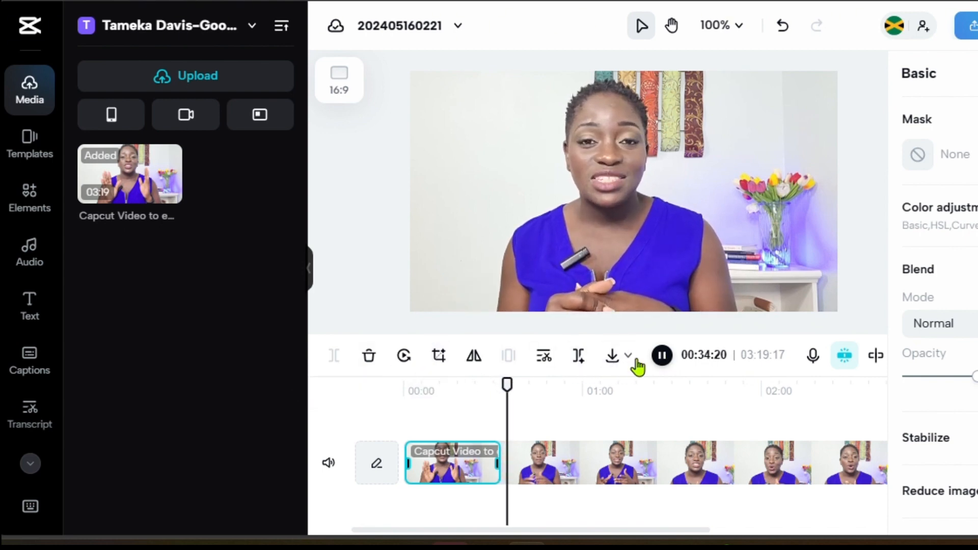
{"action": "left_click", "coordinate": [663, 358]}
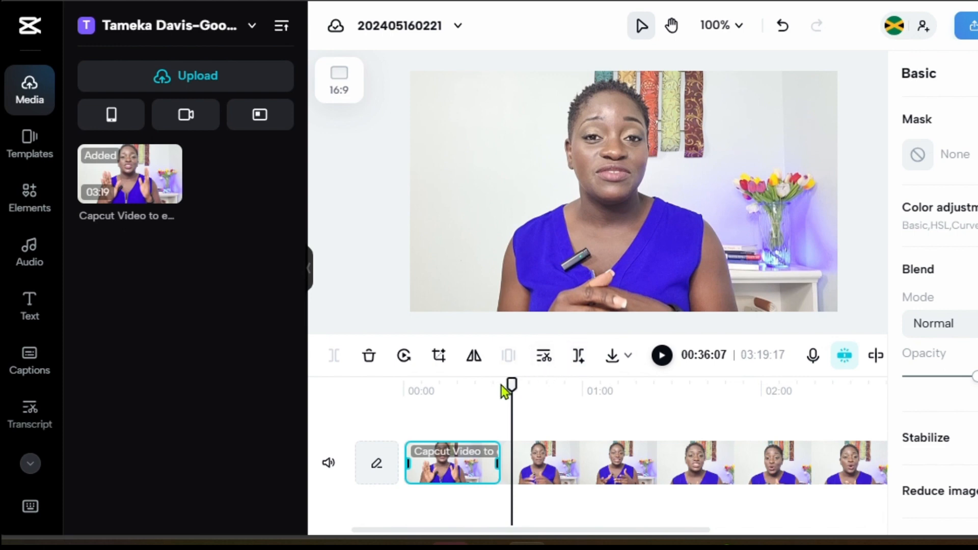
{"action": "left_click_drag", "start_coordinate": [512, 385], "coordinate": [480, 385]}
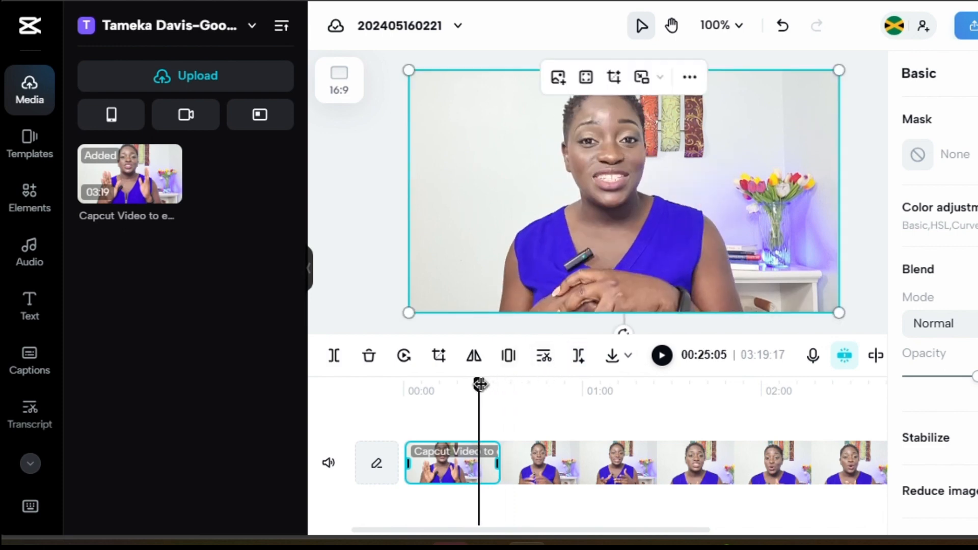
{"action": "left_click", "coordinate": [662, 356]}
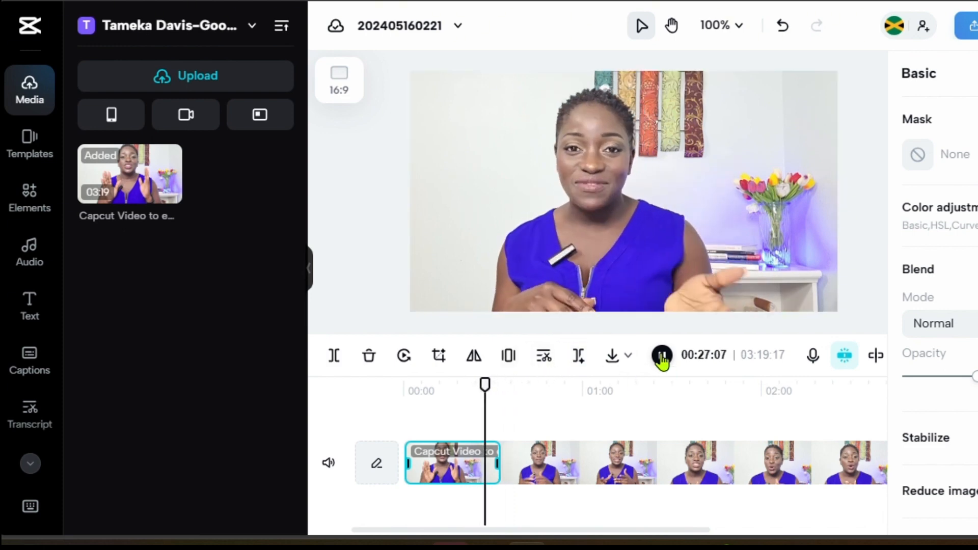
{"action": "left_click", "coordinate": [662, 356]}
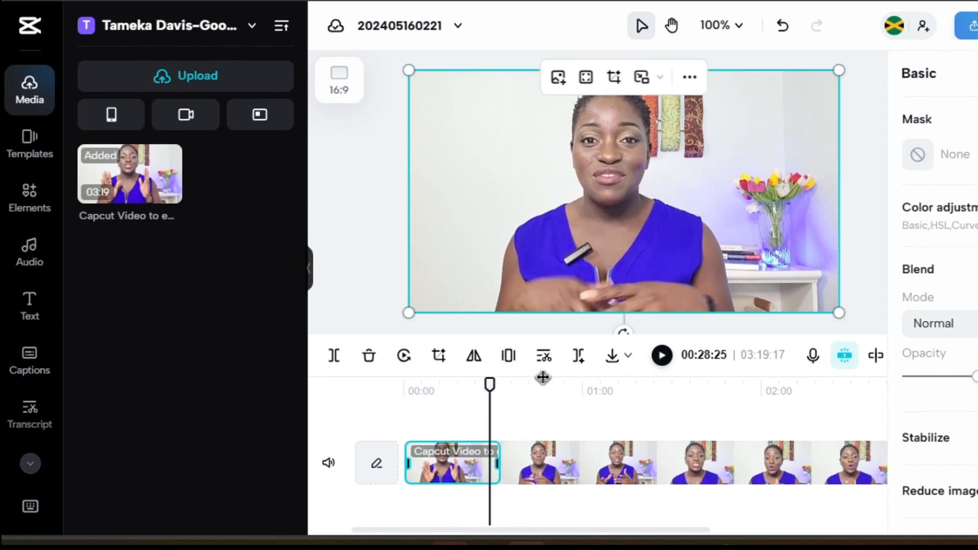
{"action": "left_click", "coordinate": [331, 357]}
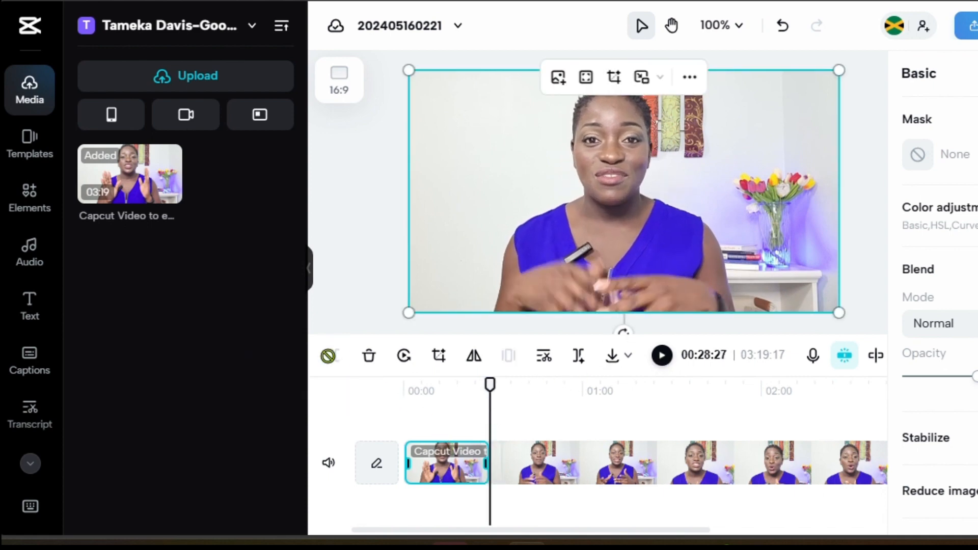
Preview and delete the short segment between the two splits, and move the playhead to about 00:25:23, before the join.
{"action": "left_click", "coordinate": [496, 474]}
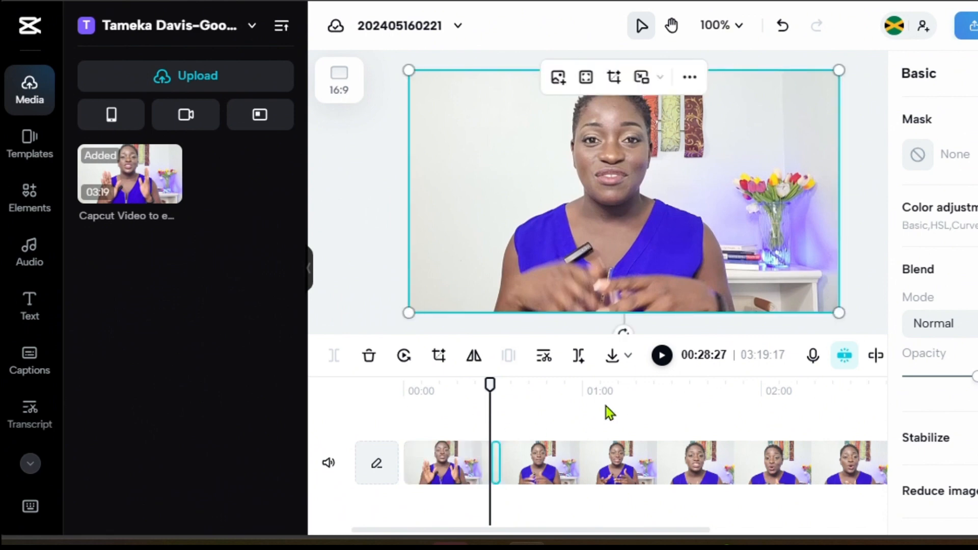
{"action": "left_click", "coordinate": [661, 357]}
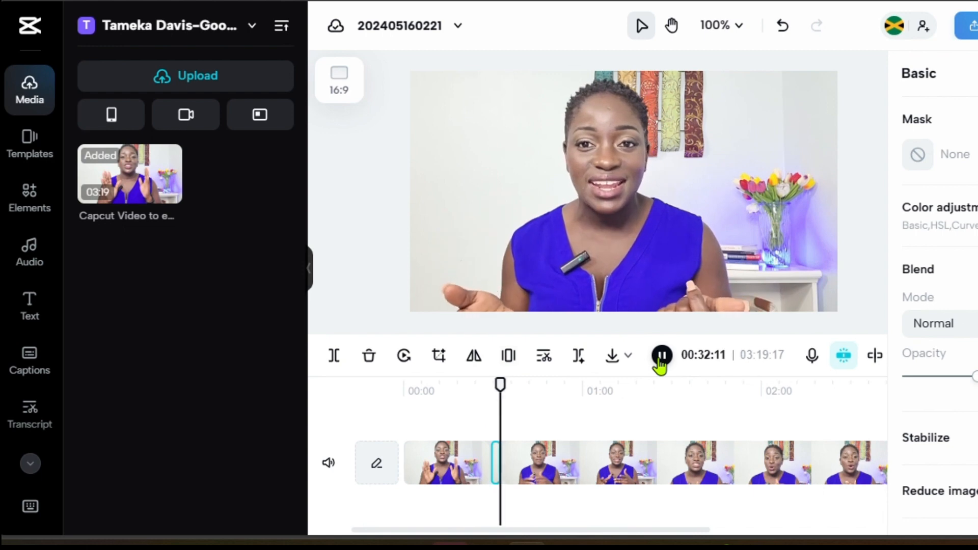
{"action": "left_click", "coordinate": [660, 356]}
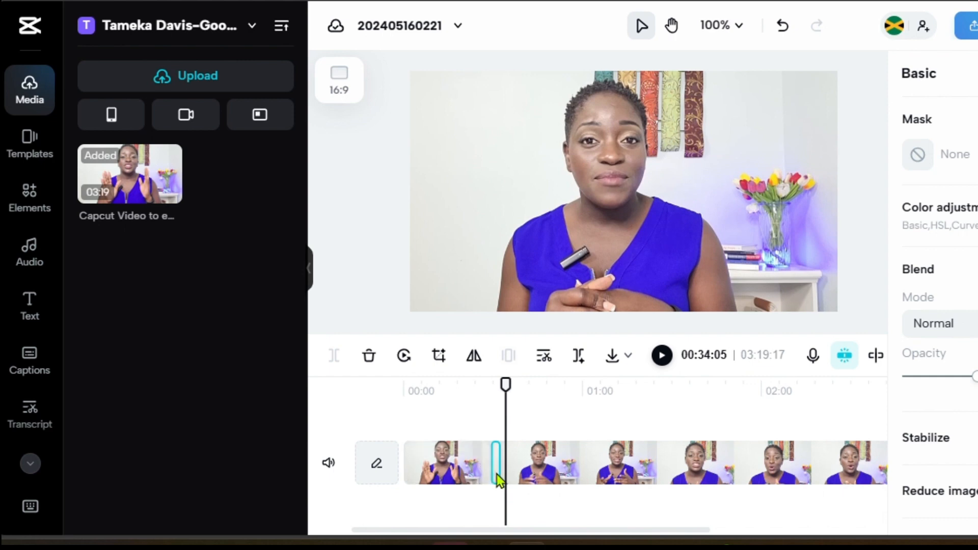
{"action": "key", "text": "Delete"}
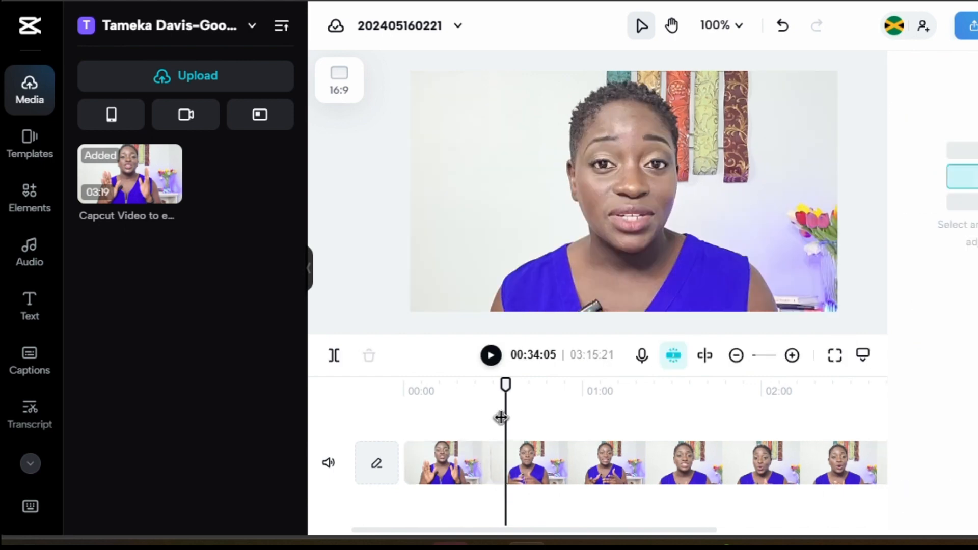
{"action": "left_click_drag", "start_coordinate": [506, 393], "coordinate": [480, 390]}
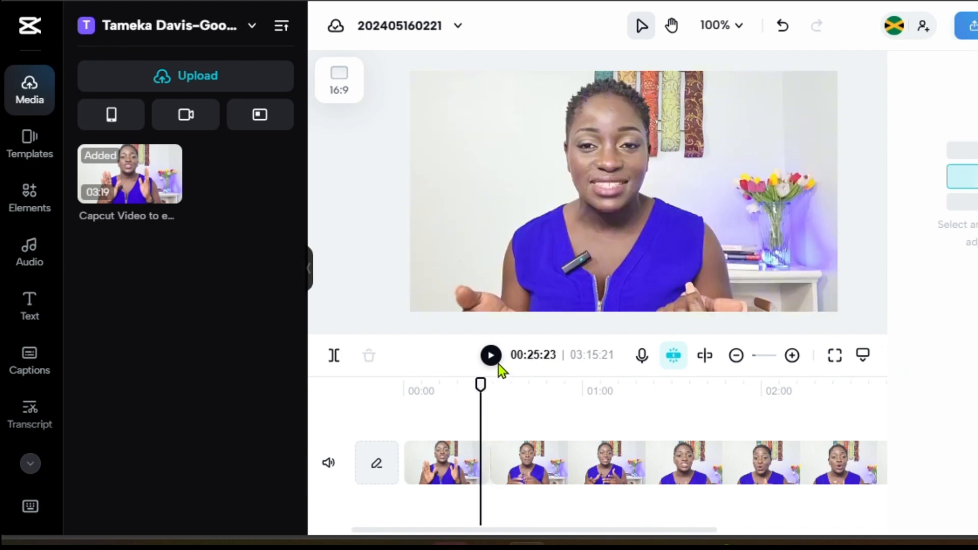
Play the clip around 00:35 repeatedly to find the end of the unwanted part, and split it at 00:34:16.
{"action": "left_click", "coordinate": [490, 365]}
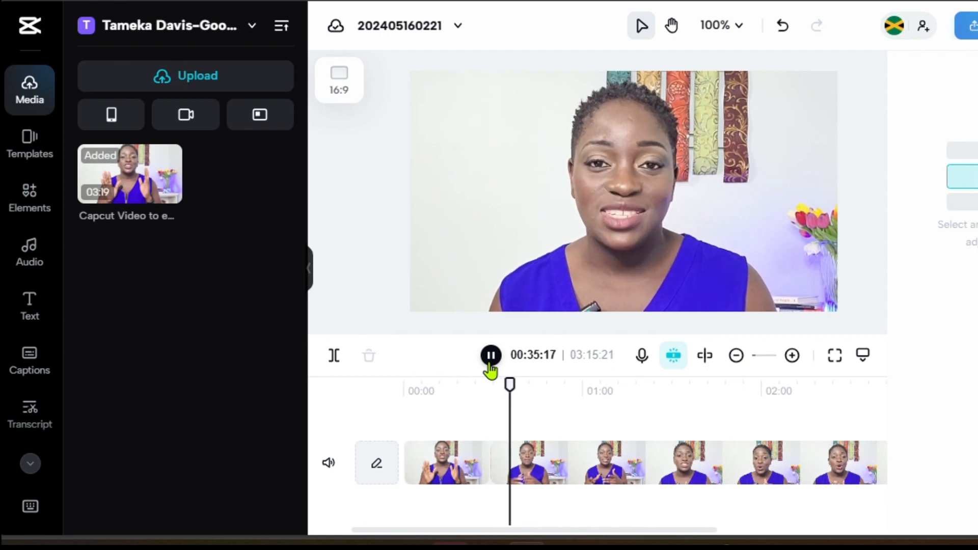
{"action": "left_click", "coordinate": [489, 366]}
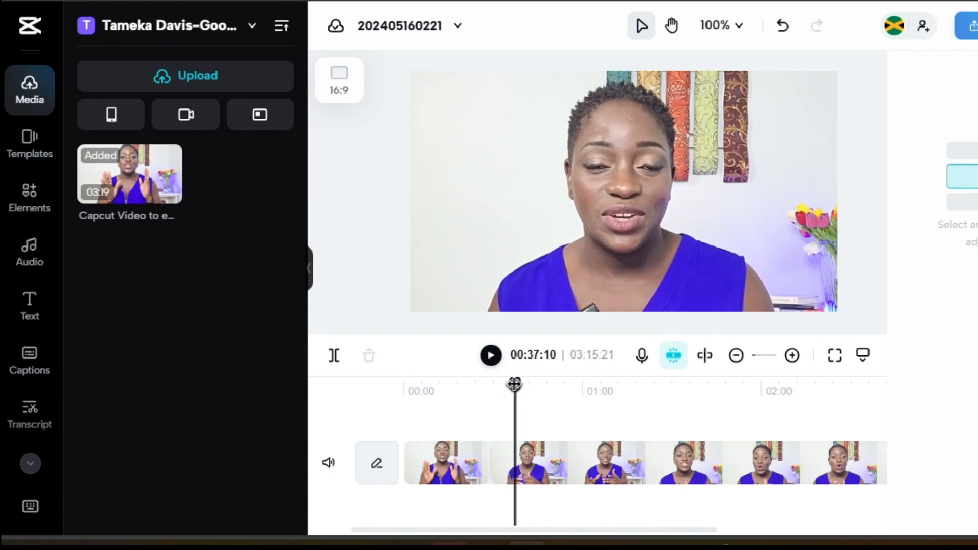
{"action": "left_click_drag", "start_coordinate": [515, 385], "coordinate": [508, 386]}
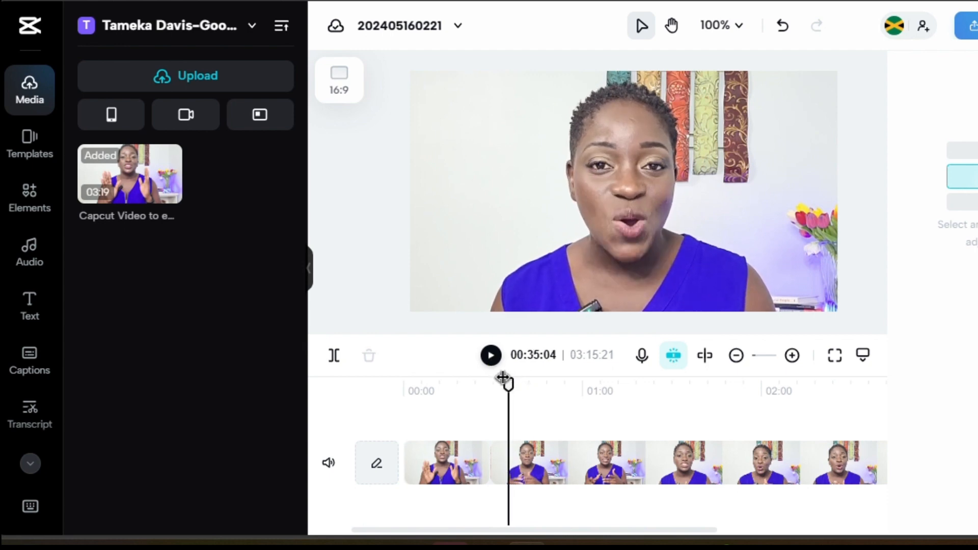
{"action": "left_click", "coordinate": [489, 357]}
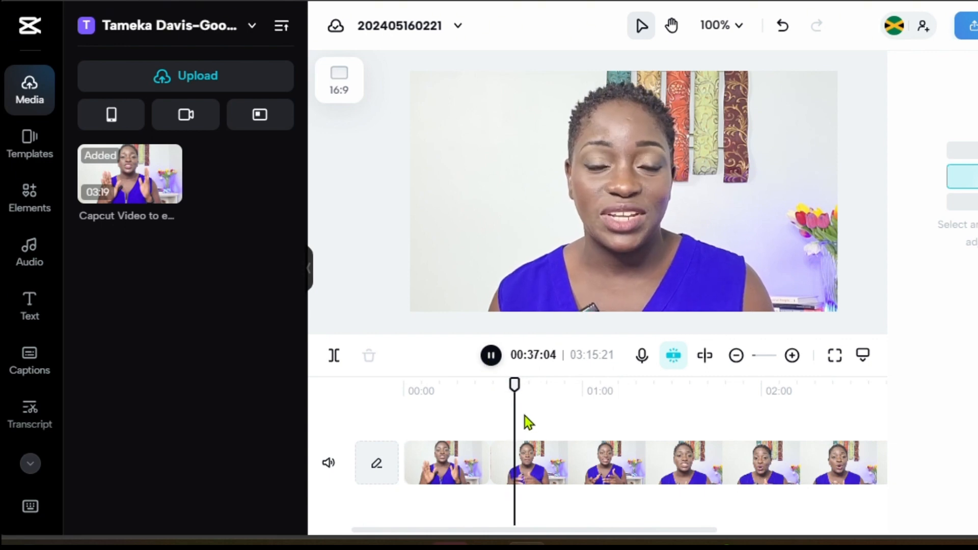
{"action": "left_click", "coordinate": [507, 388]}
{"action": "left_click", "coordinate": [490, 356]}
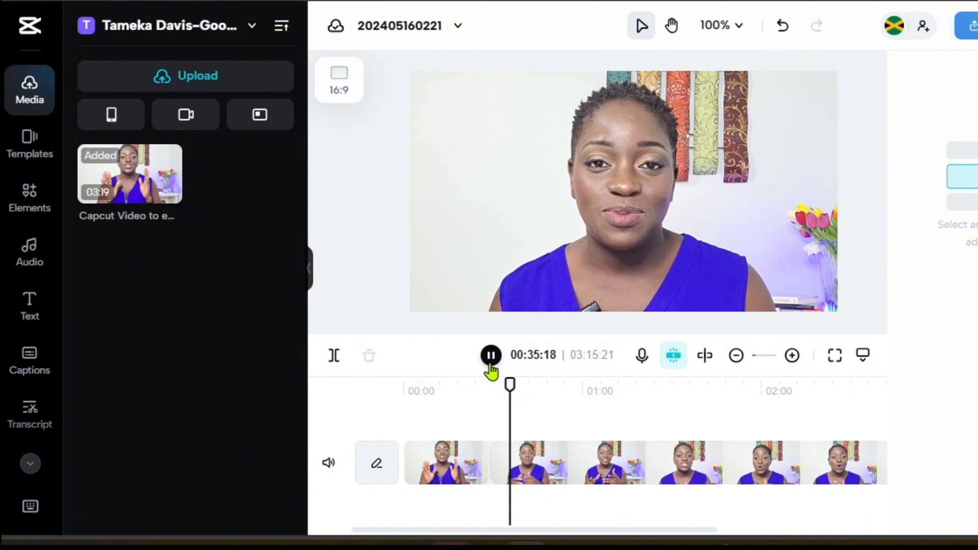
{"action": "left_click_drag", "start_coordinate": [510, 390], "coordinate": [502, 388]}
{"action": "left_click", "coordinate": [490, 356]}
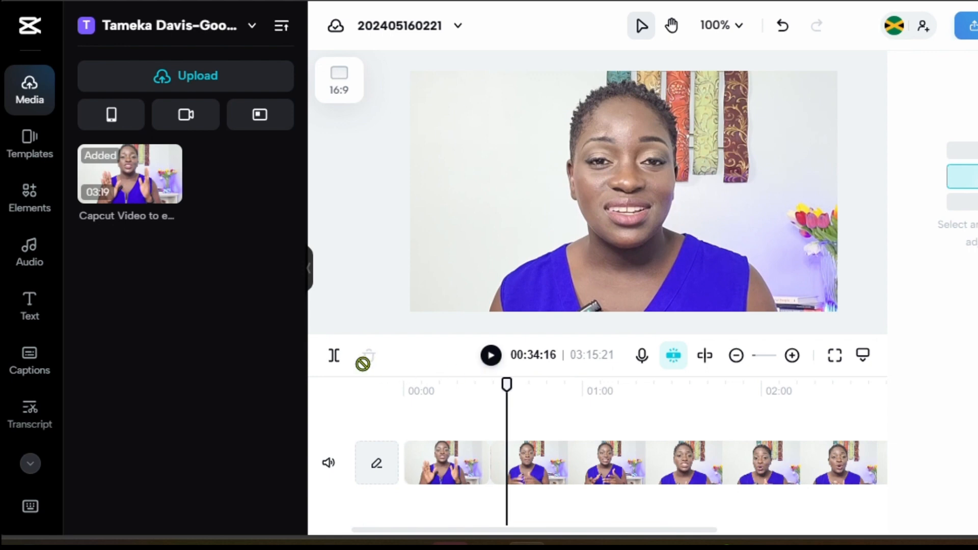
{"action": "left_click", "coordinate": [334, 356]}
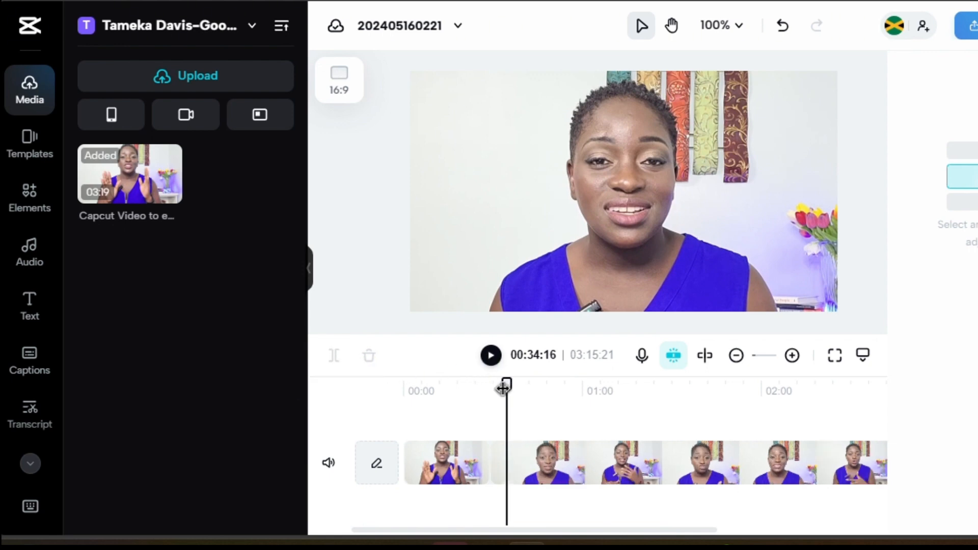
Preview the short segment before the 00:34:16 split and delete it from the timeline.
{"action": "left_click_drag", "start_coordinate": [503, 389], "coordinate": [489, 380]}
{"action": "left_click", "coordinate": [493, 358]}
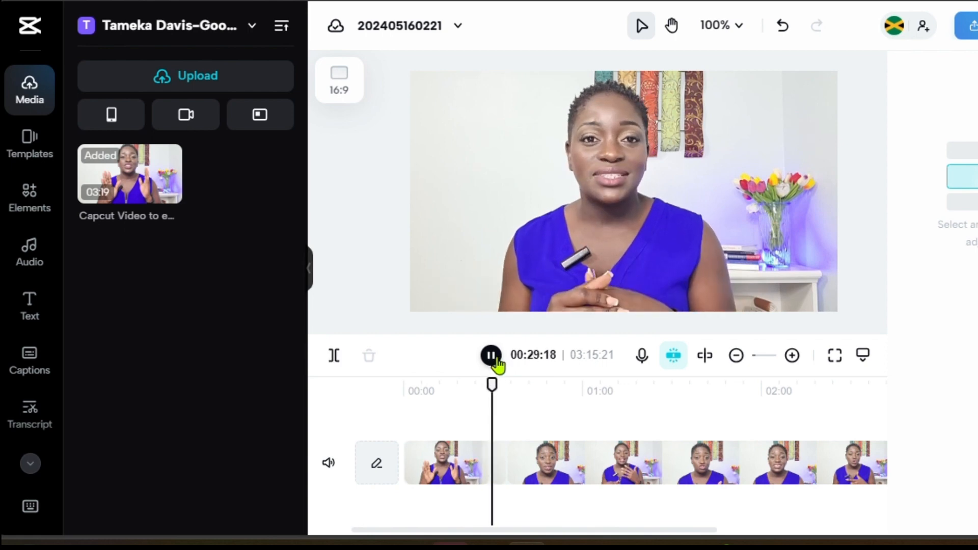
{"action": "left_click", "coordinate": [493, 356]}
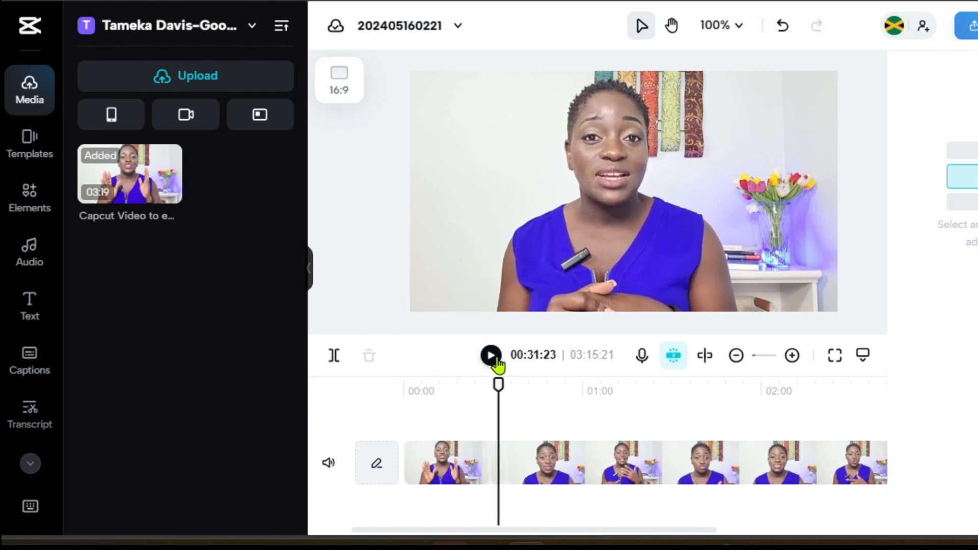
{"action": "left_click", "coordinate": [493, 357]}
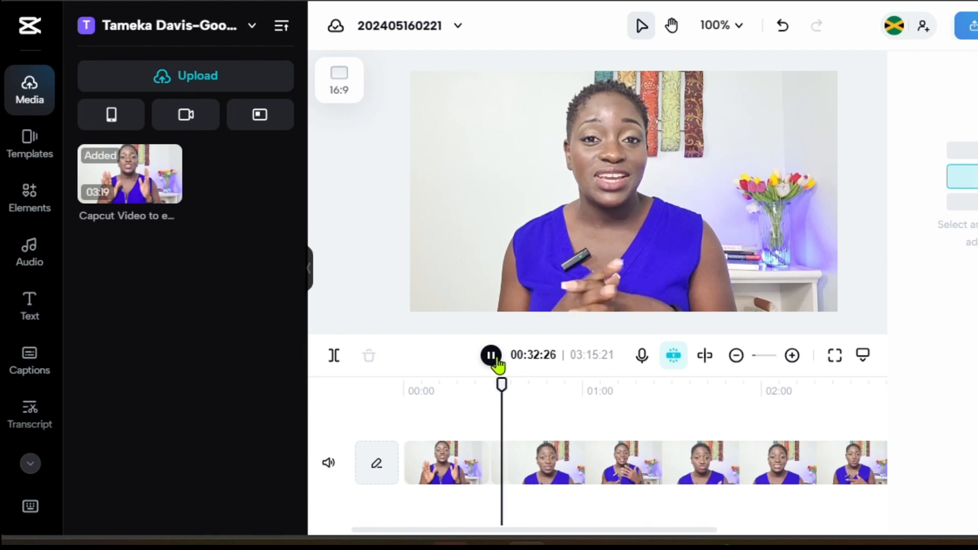
{"action": "left_click", "coordinate": [490, 360]}
{"action": "left_click", "coordinate": [496, 482]}
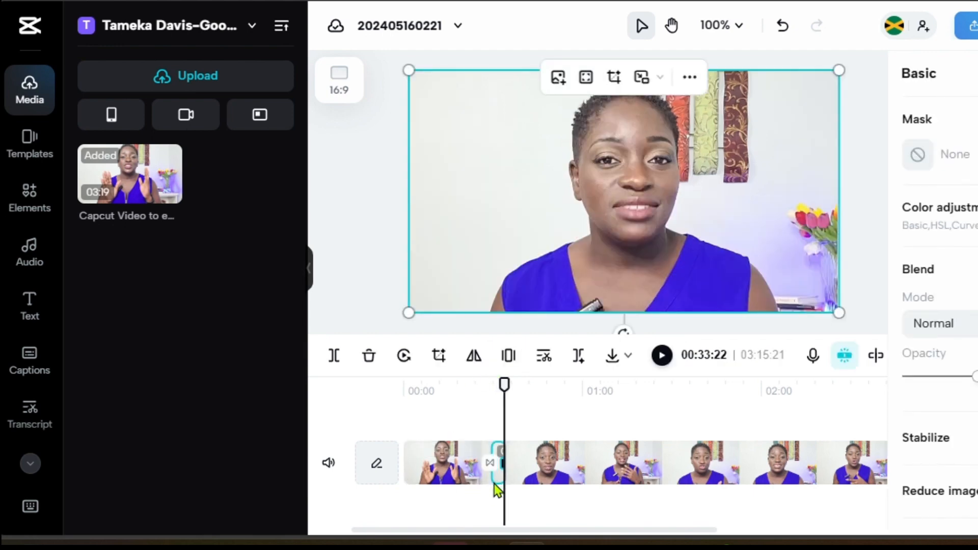
{"action": "key", "text": "Delete"}
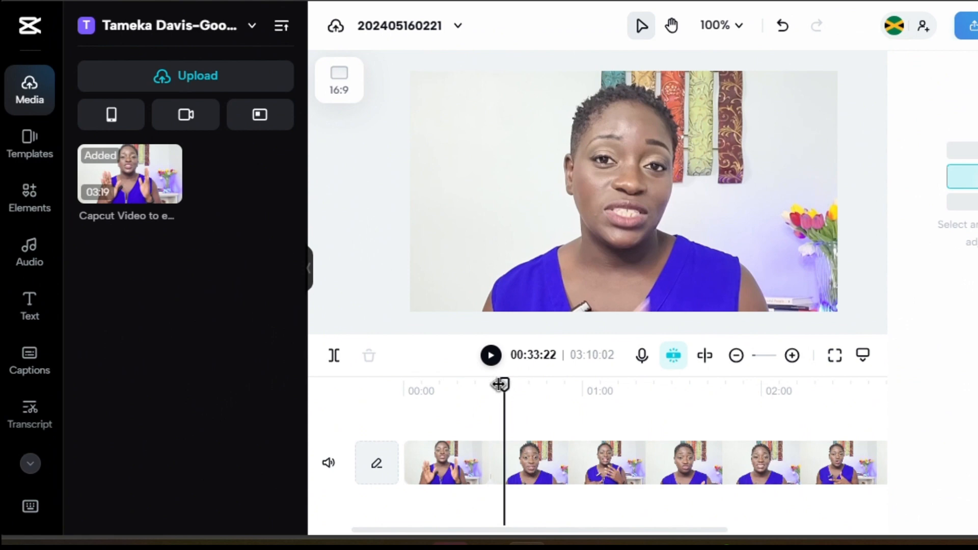
Play across the new join from about 00:26:19 to 00:32:23 to check the cut.
{"action": "left_click_drag", "start_coordinate": [499, 384], "coordinate": [483, 385]}
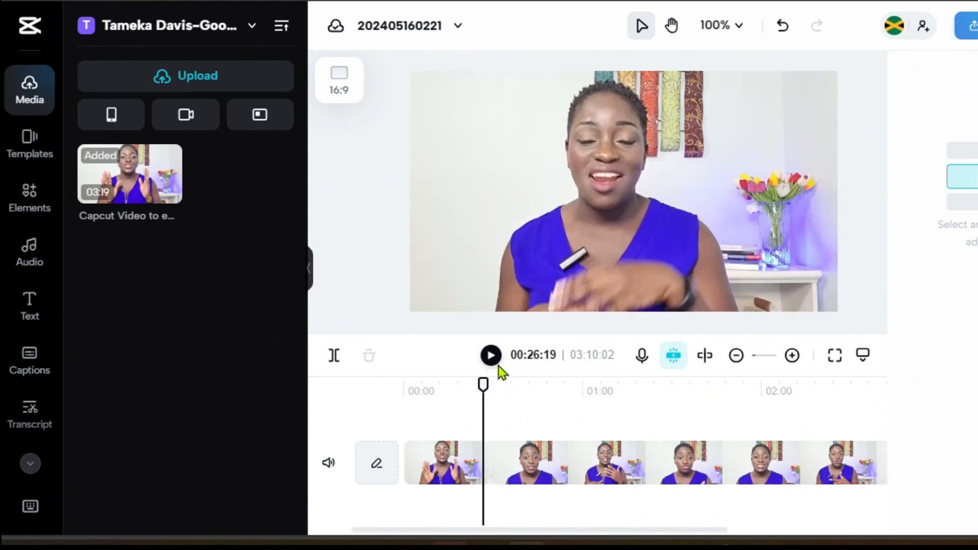
{"action": "left_click", "coordinate": [494, 364]}
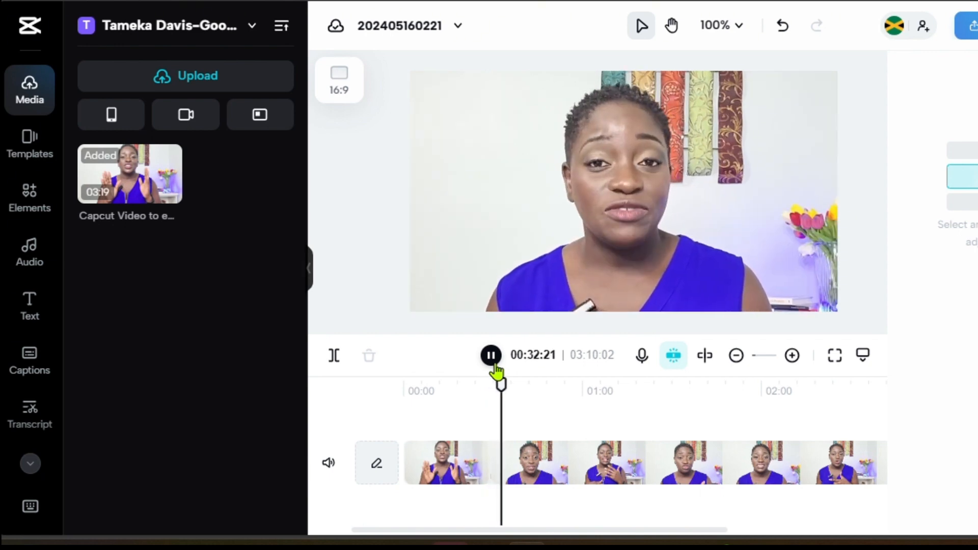
{"action": "left_click", "coordinate": [495, 365]}
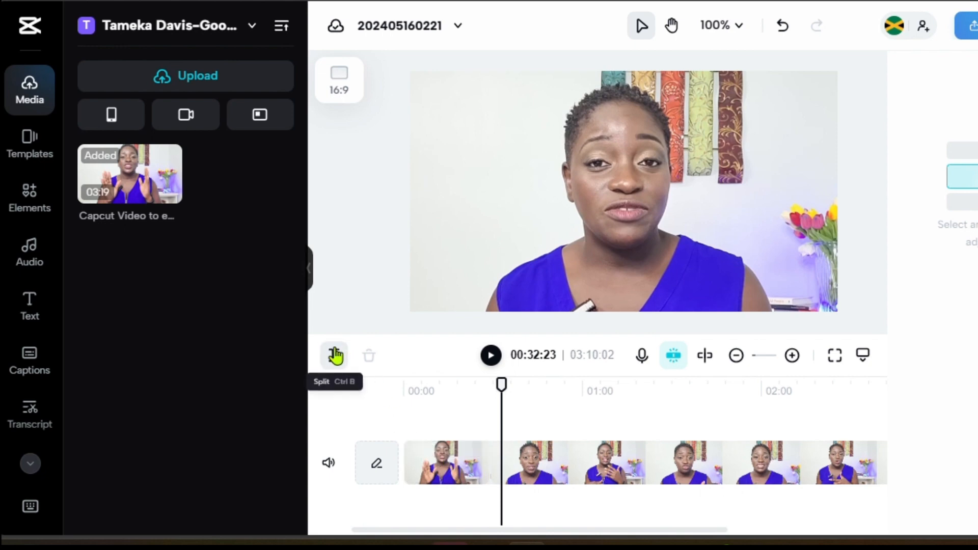
Split the opening segment of the clip at 00:14:10.
{"action": "left_click", "coordinate": [427, 465]}
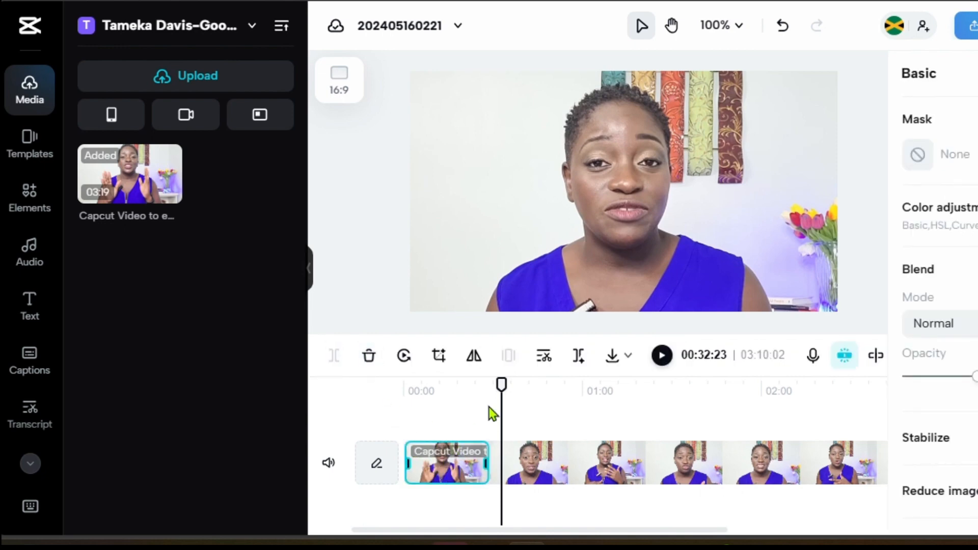
{"action": "left_click", "coordinate": [446, 390]}
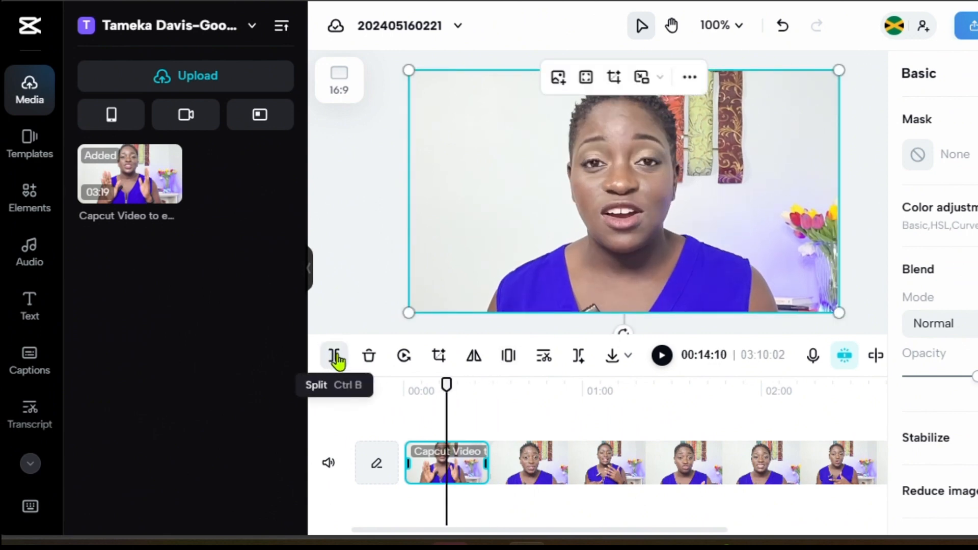
{"action": "left_click", "coordinate": [335, 360]}
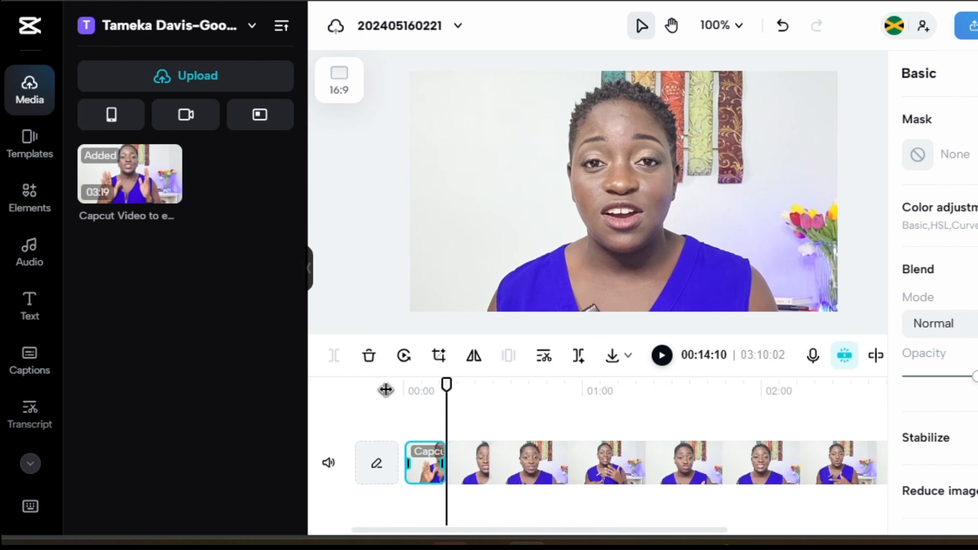
Select the second segment and play the edited video from the start to about 00:33:13 to review the cuts.
{"action": "left_click", "coordinate": [464, 474]}
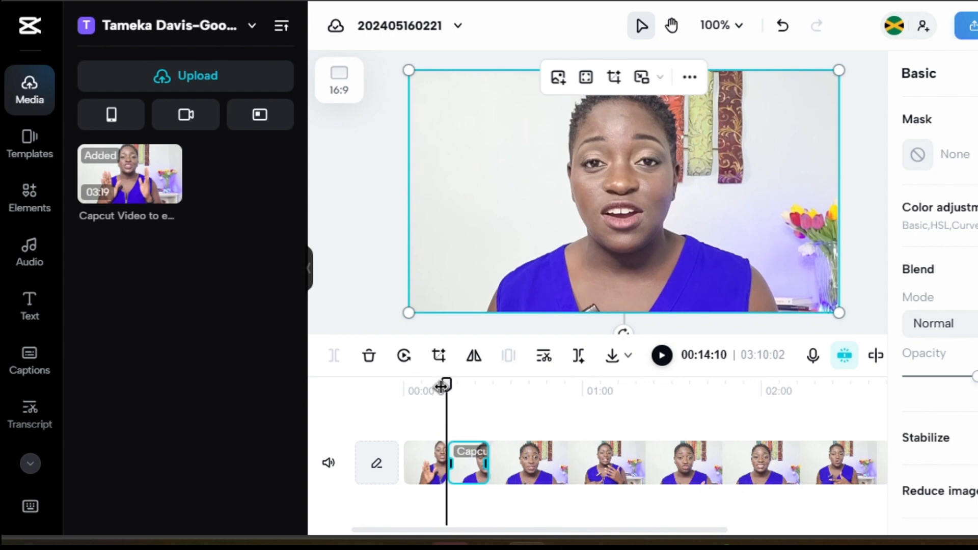
{"action": "left_click_drag", "start_coordinate": [446, 385], "coordinate": [403, 385]}
{"action": "left_click", "coordinate": [663, 356]}
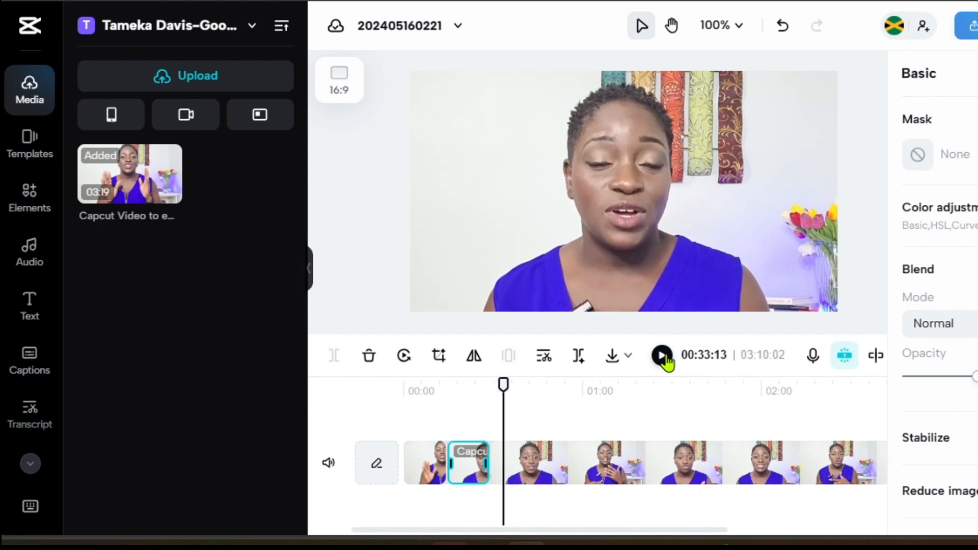
{"action": "left_click", "coordinate": [662, 359]}
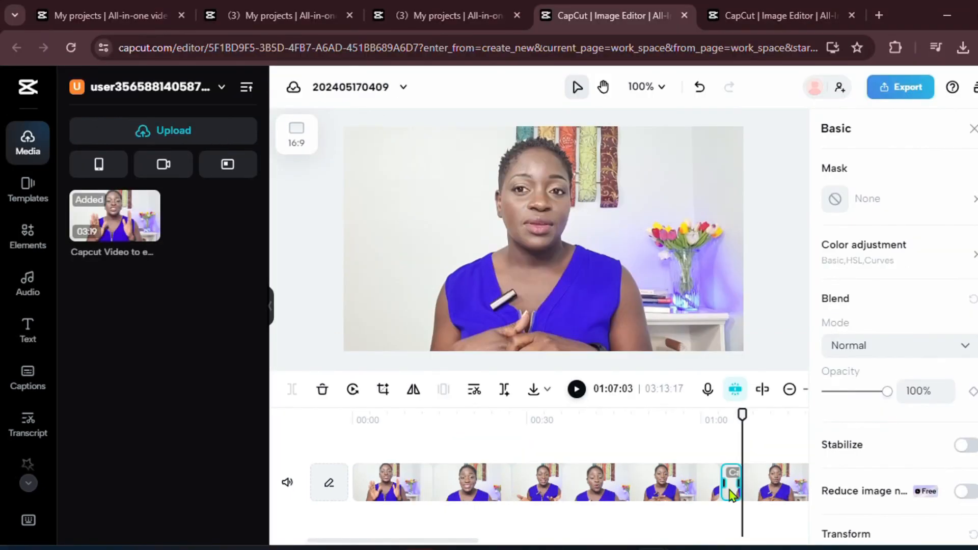
Delete the short selected segment just before 01:07:03 and move the playhead back to the join at 01:03:08.
{"action": "key", "text": "Delete"}
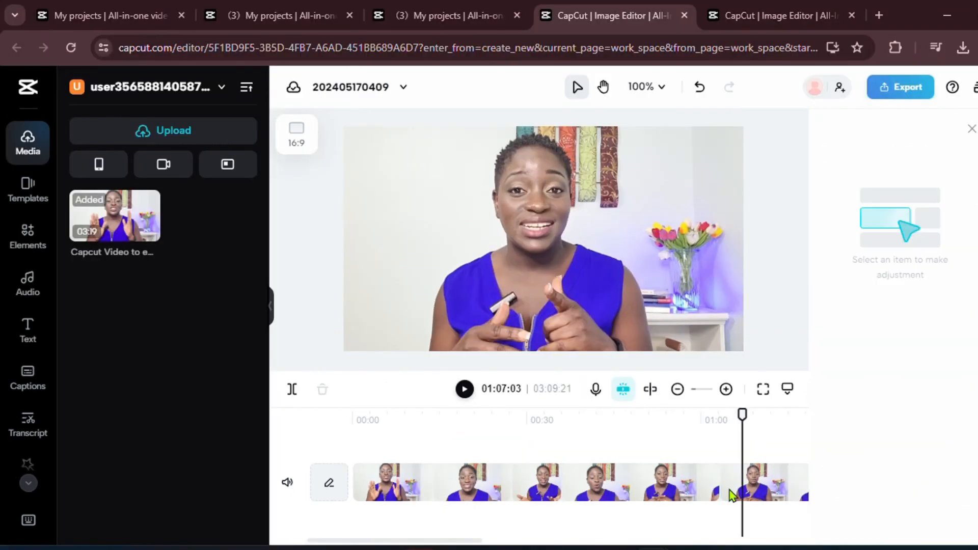
{"action": "left_click_drag", "start_coordinate": [741, 419], "coordinate": [720, 419]}
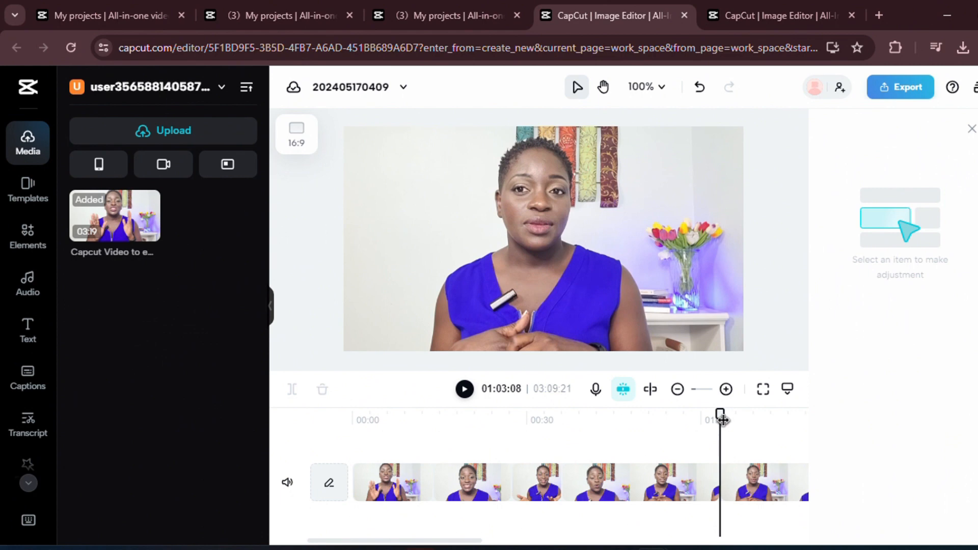
Select the timeline segments one after another to examine how the clip is divided, ending on the second segment.
{"action": "left_click", "coordinate": [462, 483]}
{"action": "left_click", "coordinate": [531, 482]}
{"action": "left_click", "coordinate": [580, 482]}
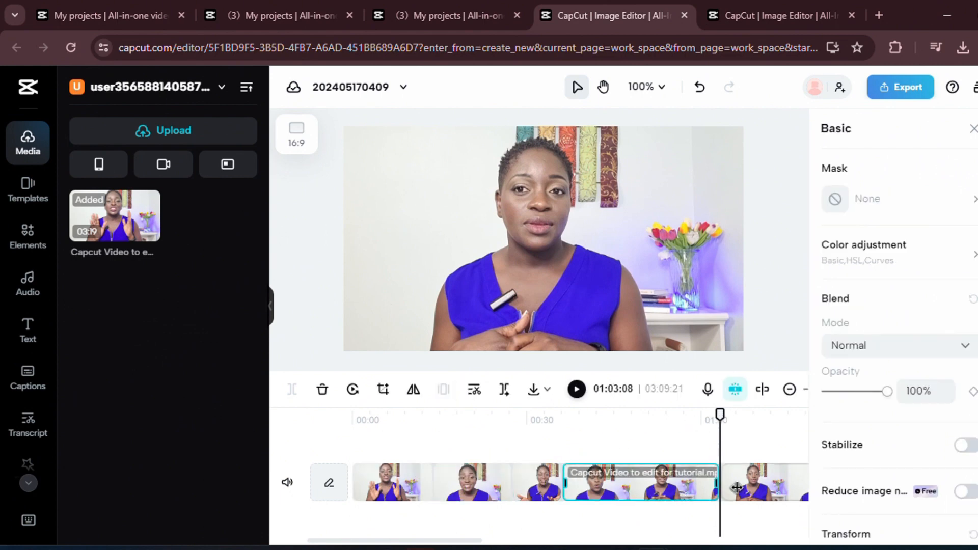
{"action": "left_click", "coordinate": [762, 496]}
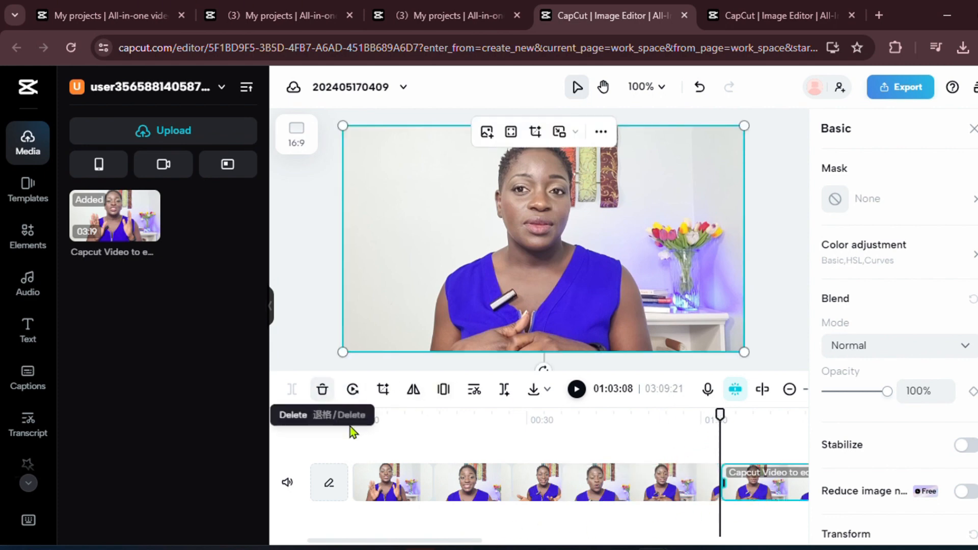
{"action": "left_click", "coordinate": [416, 490]}
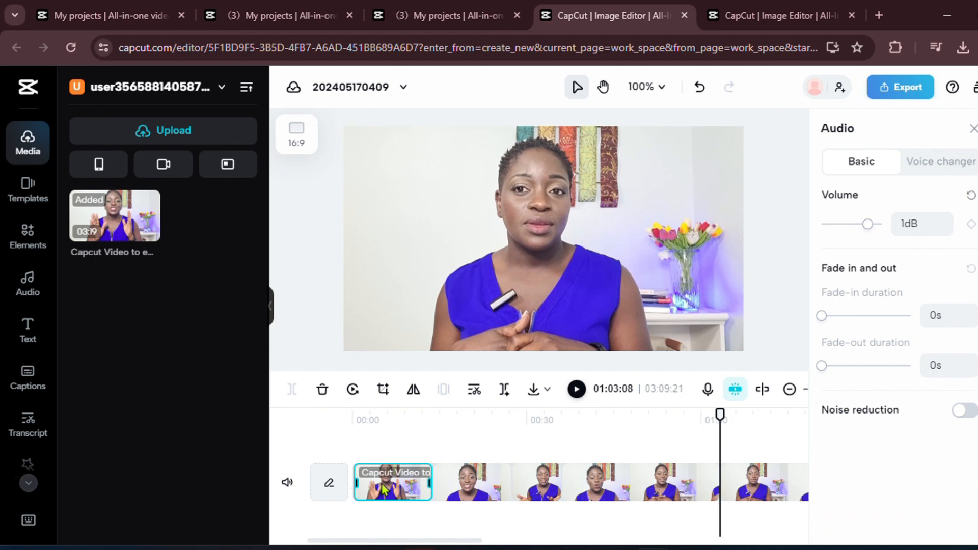
{"action": "left_click", "coordinate": [465, 486]}
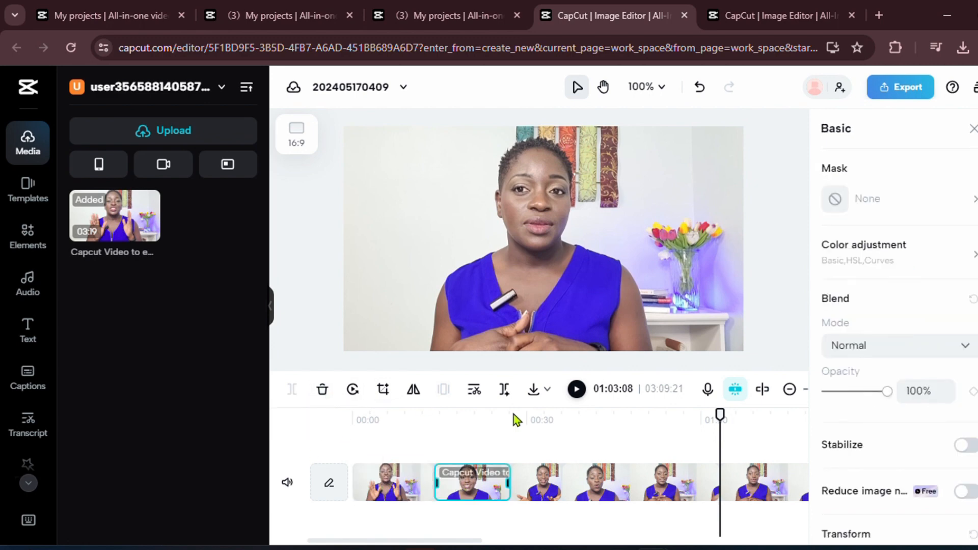
Manually crop the segment starting at 01:03:08 from both sides to a roughly square frame around the speaker.
{"action": "left_click", "coordinate": [739, 490]}
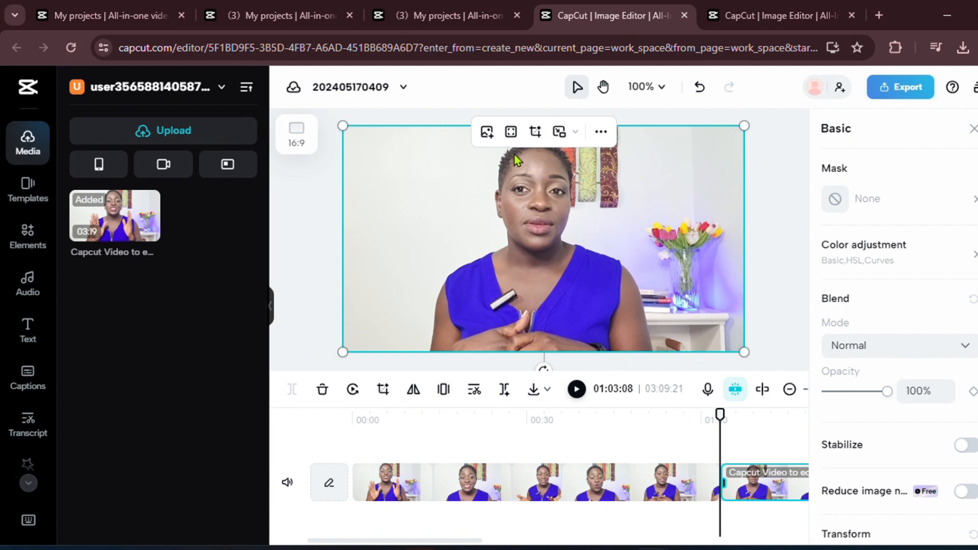
{"action": "left_click", "coordinate": [382, 391]}
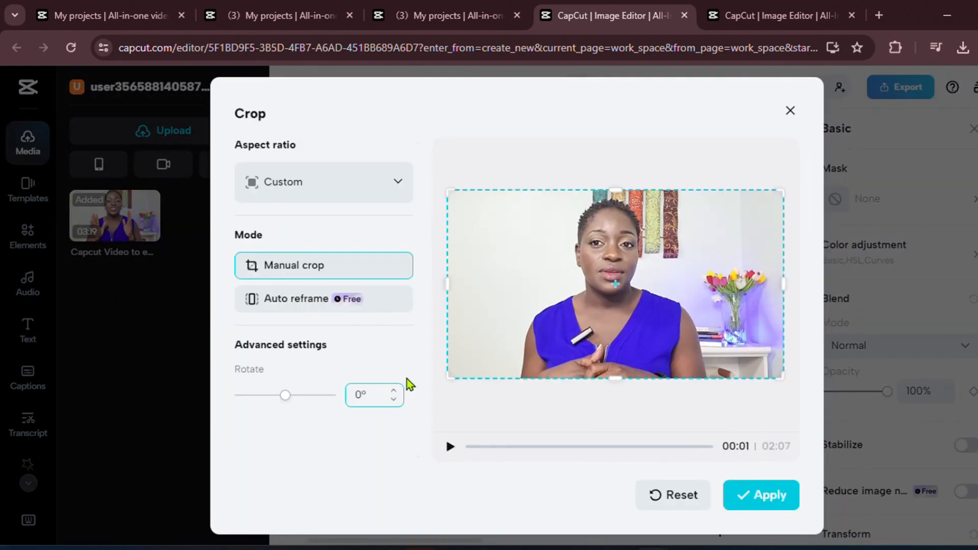
{"action": "left_click_drag", "start_coordinate": [447, 286], "coordinate": [520, 286]}
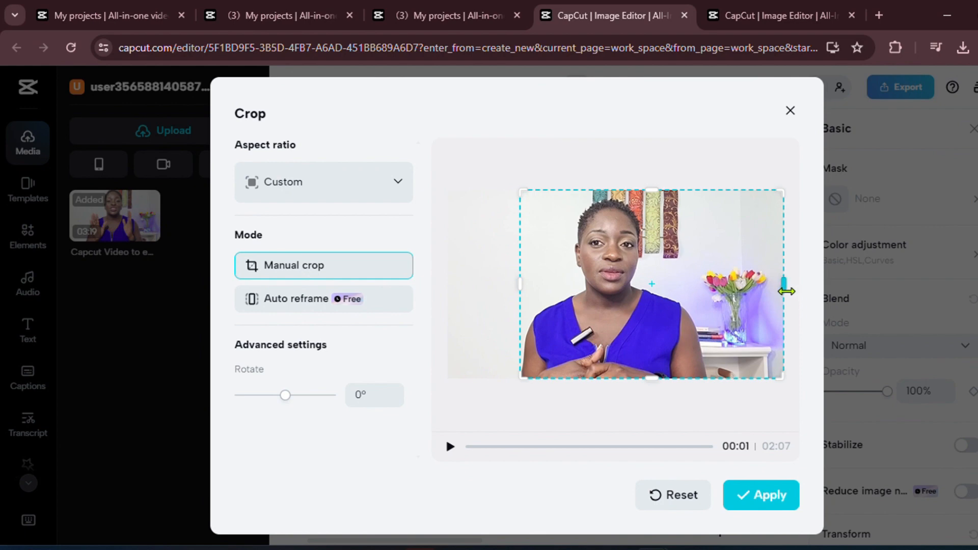
{"action": "left_click_drag", "start_coordinate": [785, 289], "coordinate": [711, 291]}
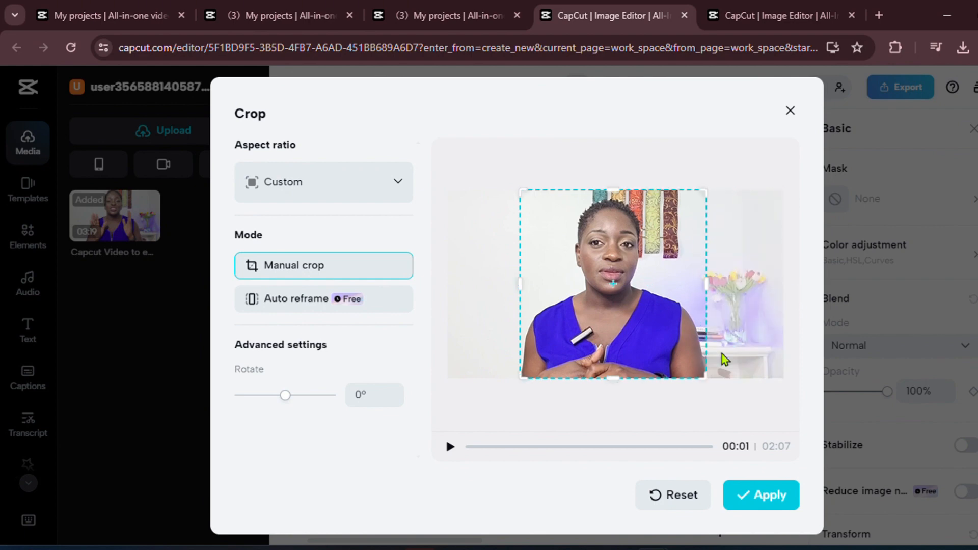
{"action": "left_click", "coordinate": [764, 498]}
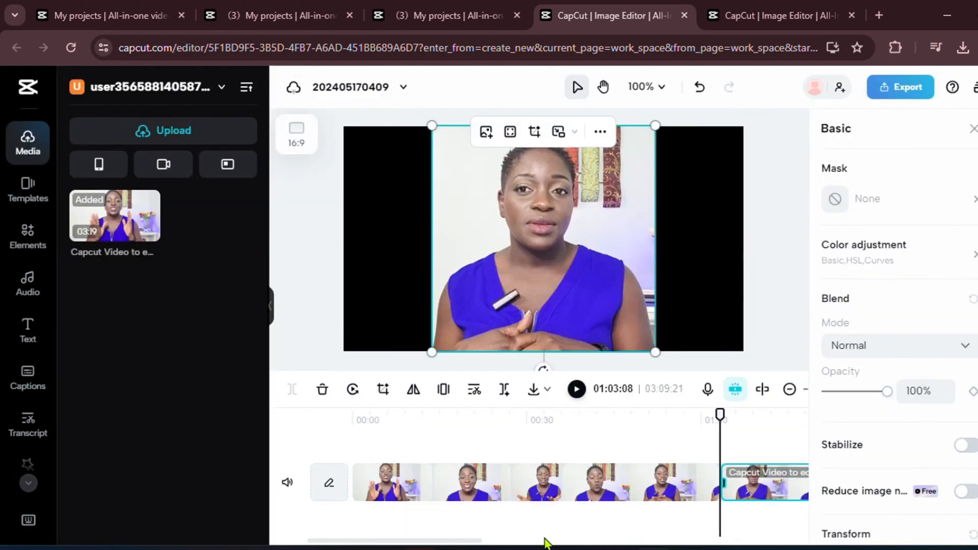
Undo the crop on the segment starting at 01:03:08.
{"action": "left_click_drag", "start_coordinate": [466, 545], "coordinate": [494, 545]}
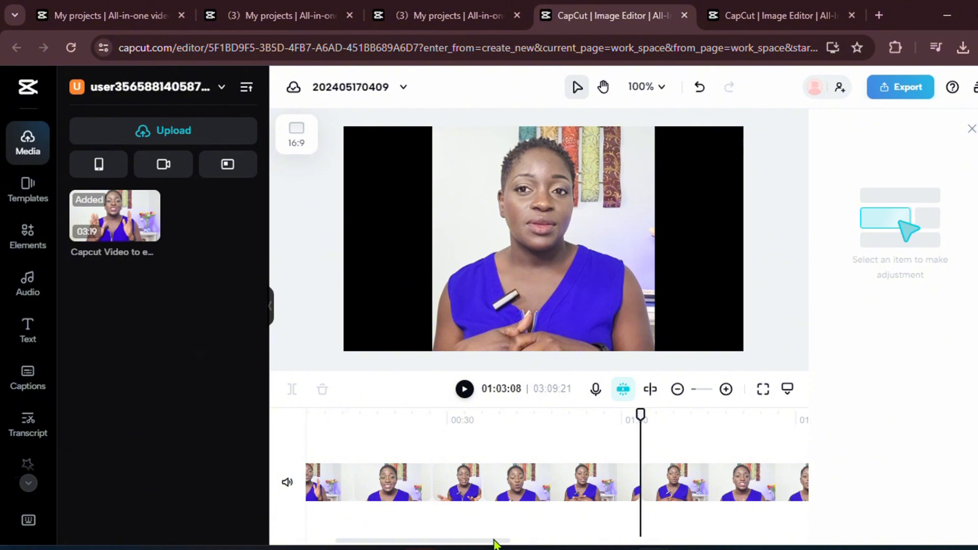
{"action": "left_click", "coordinate": [700, 87]}
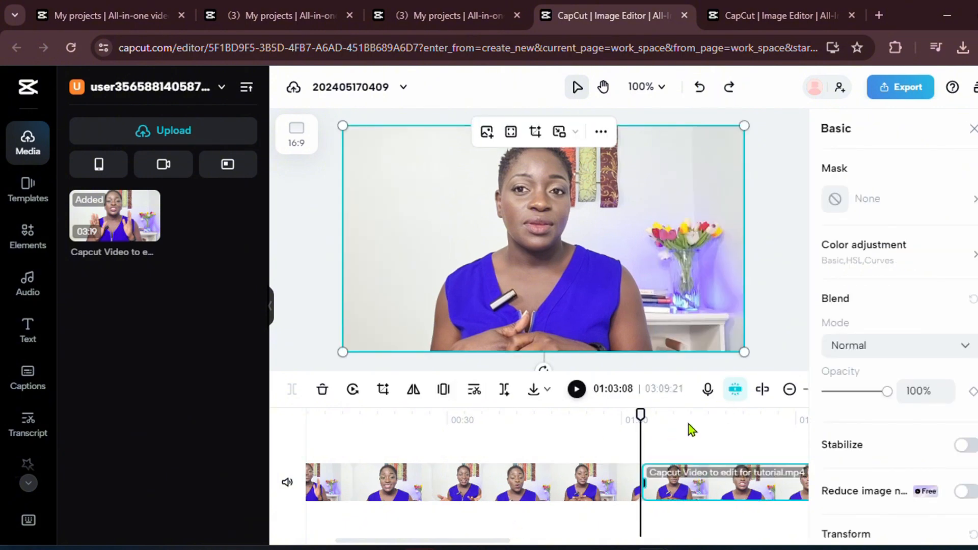
Split the segment starting at 01:03:08 at 01:12:27.
{"action": "left_click_drag", "start_coordinate": [640, 414], "coordinate": [697, 413]}
{"action": "left_click", "coordinate": [295, 390]}
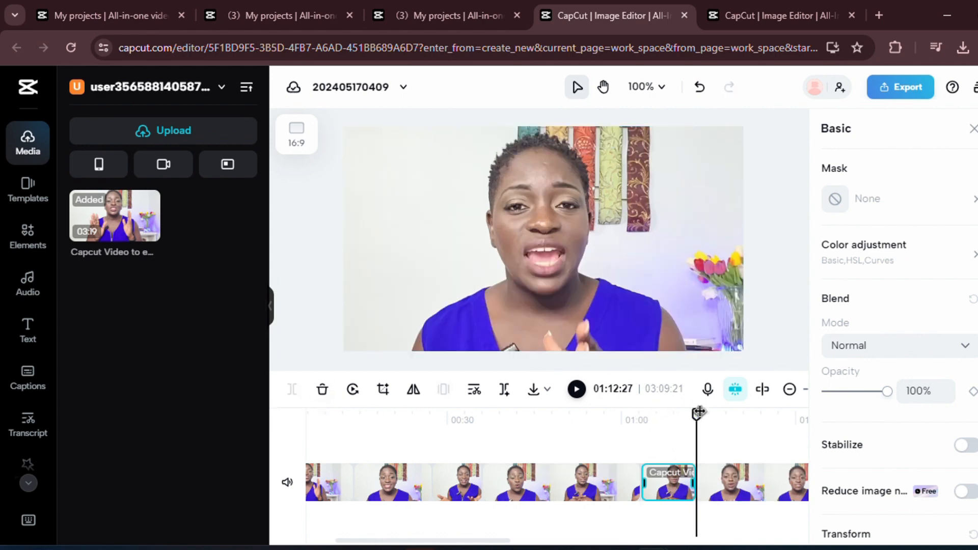
Manually crop the segment starting at 01:03:08 from both sides to a roughly square frame around the speaker.
{"action": "left_click_drag", "start_coordinate": [699, 412], "coordinate": [641, 414]}
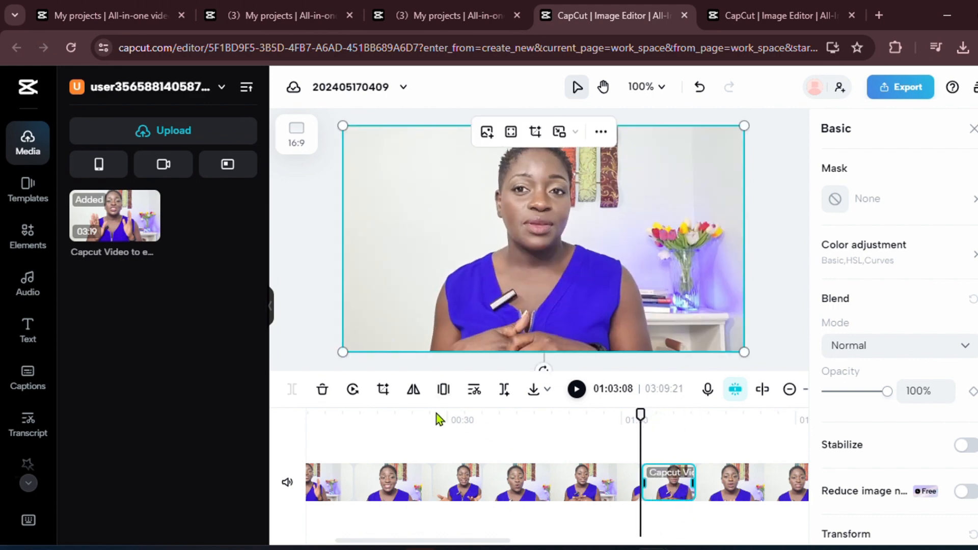
{"action": "left_click", "coordinate": [383, 390]}
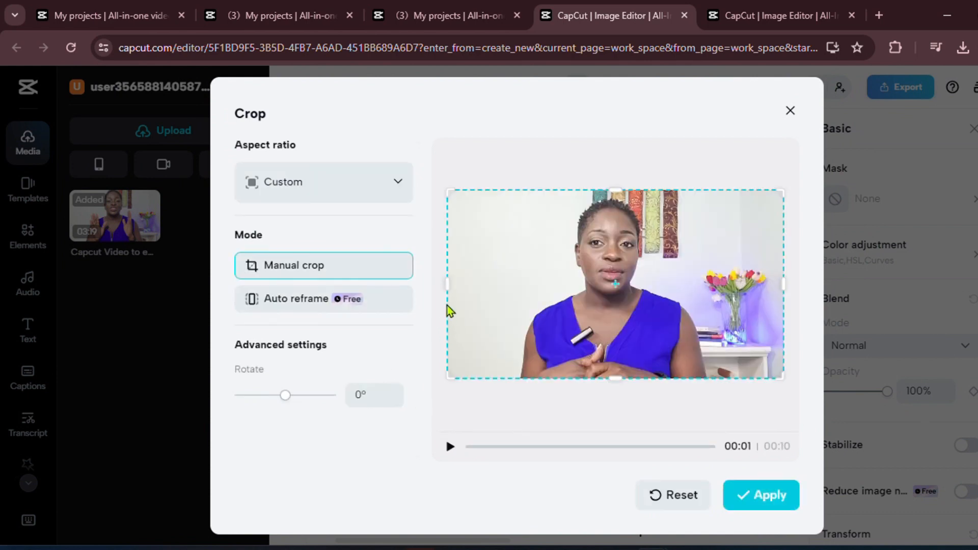
{"action": "left_click_drag", "start_coordinate": [447, 284], "coordinate": [519, 283]}
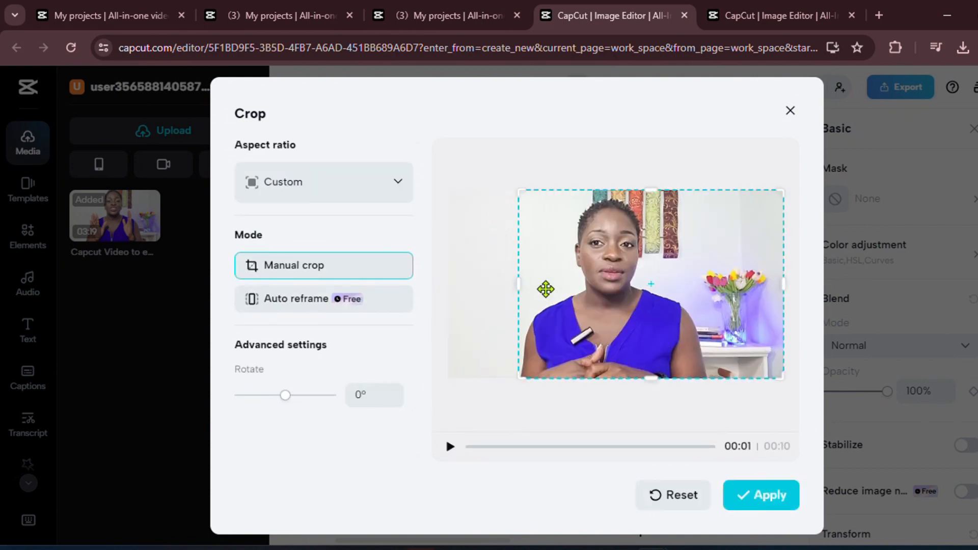
{"action": "left_click_drag", "start_coordinate": [785, 284], "coordinate": [711, 288]}
{"action": "left_click", "coordinate": [753, 493]}
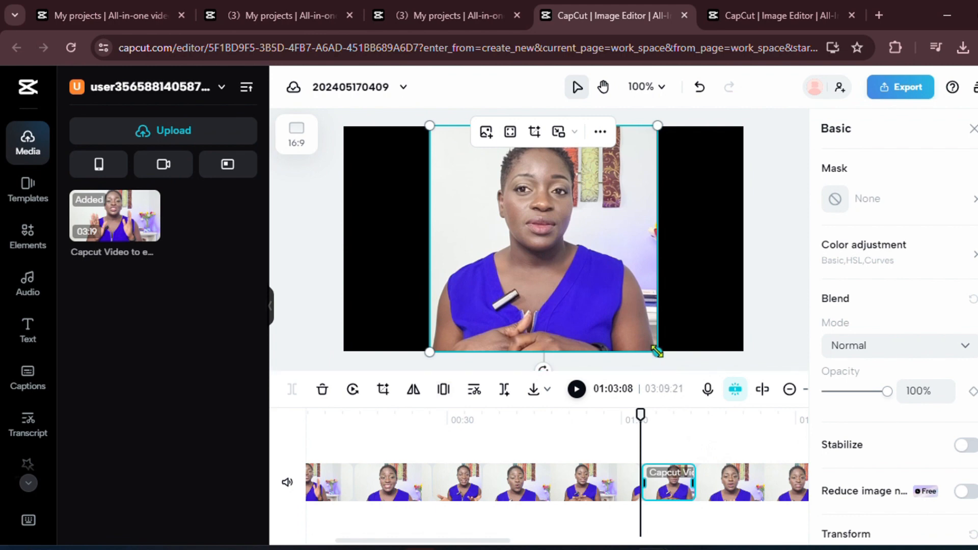
Enlarge and reposition the cropped segment in the preview until it fills the whole 16:9 frame as a close-up of the speaker.
{"action": "left_click_drag", "start_coordinate": [657, 351], "coordinate": [788, 367]}
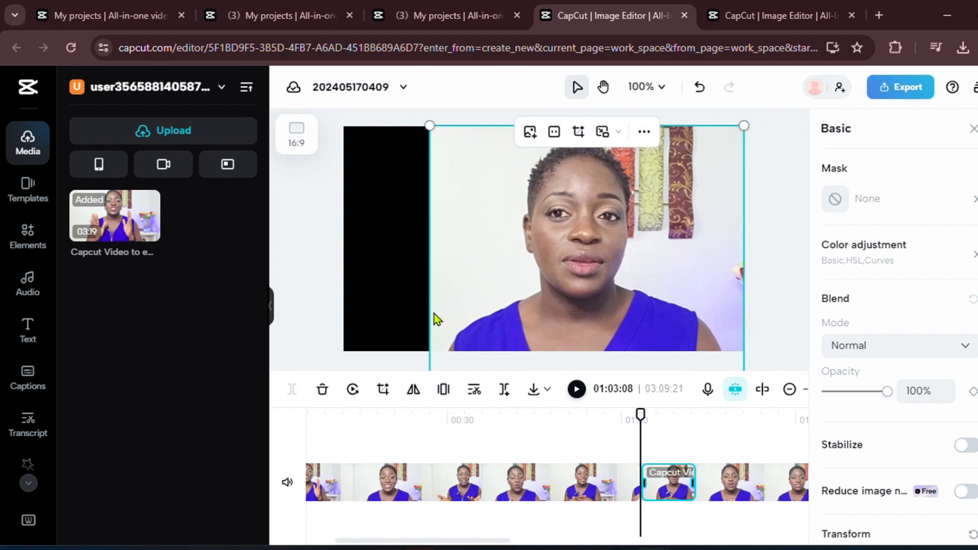
{"action": "left_click_drag", "start_coordinate": [434, 319], "coordinate": [404, 259]}
{"action": "left_click_drag", "start_coordinate": [396, 126], "coordinate": [284, 131]}
{"action": "left_click_drag", "start_coordinate": [666, 262], "coordinate": [673, 298]}
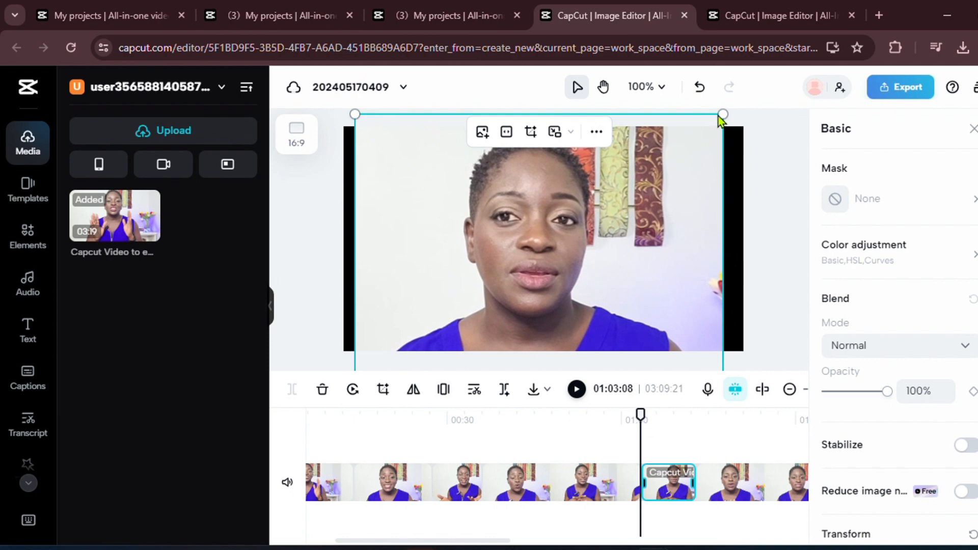
{"action": "left_click_drag", "start_coordinate": [720, 114], "coordinate": [787, 112]}
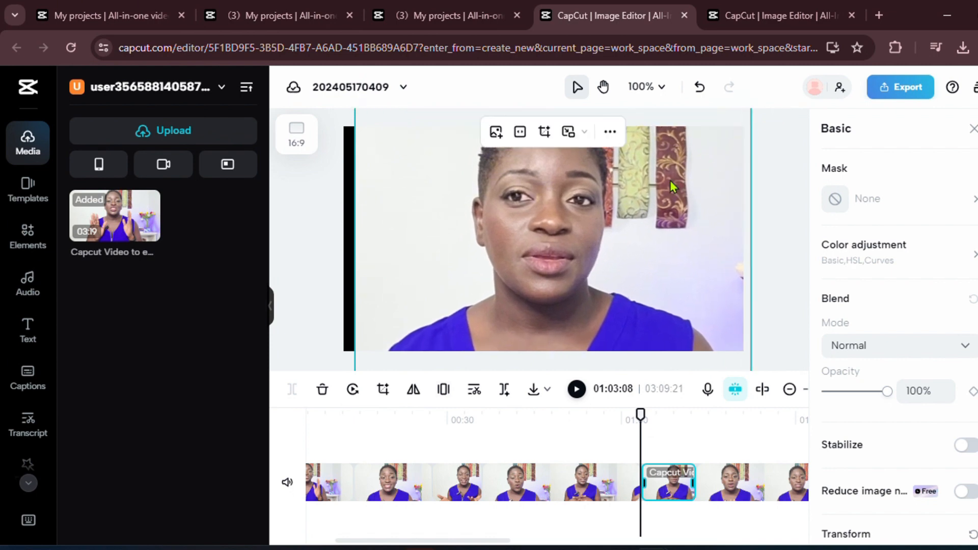
{"action": "left_click_drag", "start_coordinate": [667, 183], "coordinate": [655, 212]}
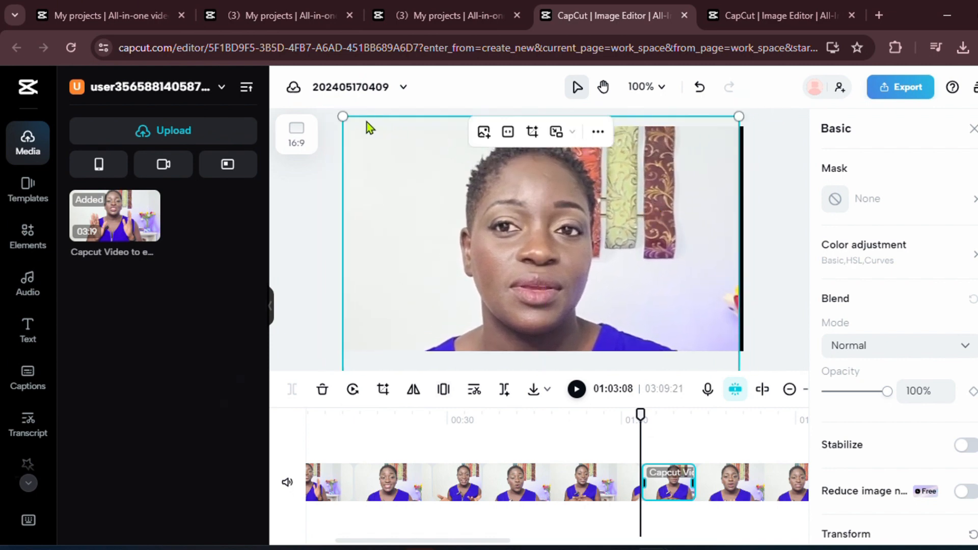
{"action": "left_click_drag", "start_coordinate": [340, 116], "coordinate": [332, 112]}
{"action": "mouse_move", "coordinate": [611, 197]}
{"action": "left_mouse_down"}
{"action": "mouse_move", "coordinate": [633, 194]}
{"action": "mouse_move", "coordinate": [614, 193]}
{"action": "left_mouse_up"}
Play the reframed segment twice from 01:03:08 past its end to review the change of framing.
{"action": "left_click", "coordinate": [577, 389]}
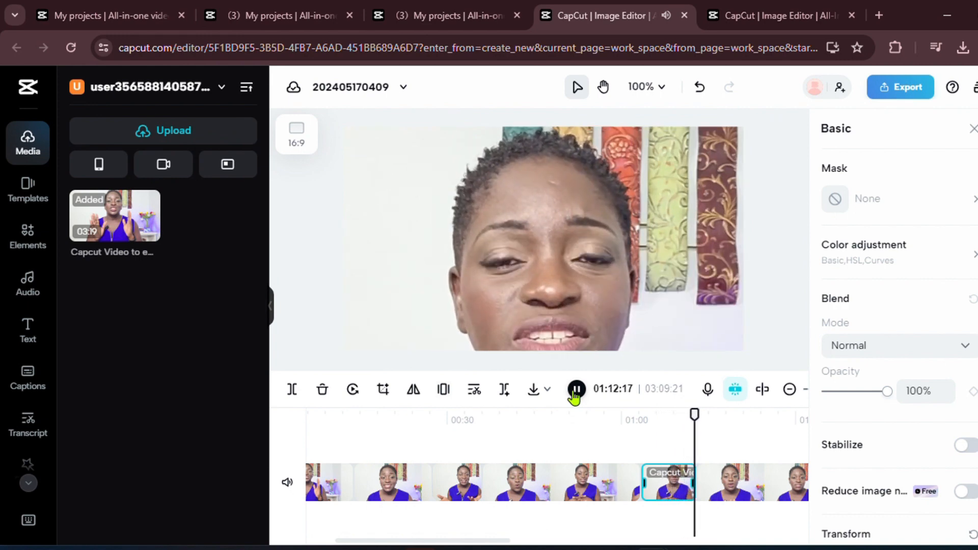
{"action": "left_click", "coordinate": [575, 393]}
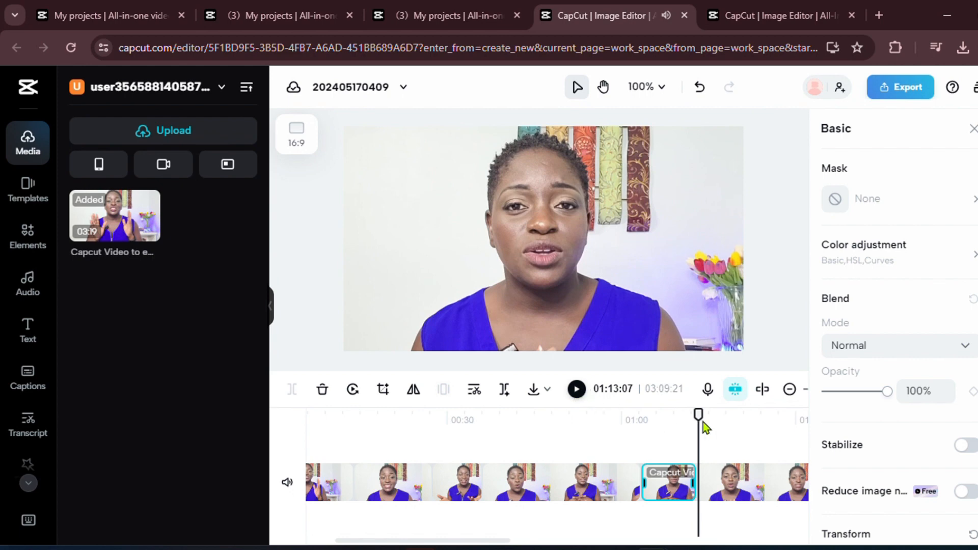
{"action": "left_click_drag", "start_coordinate": [699, 414], "coordinate": [635, 412]}
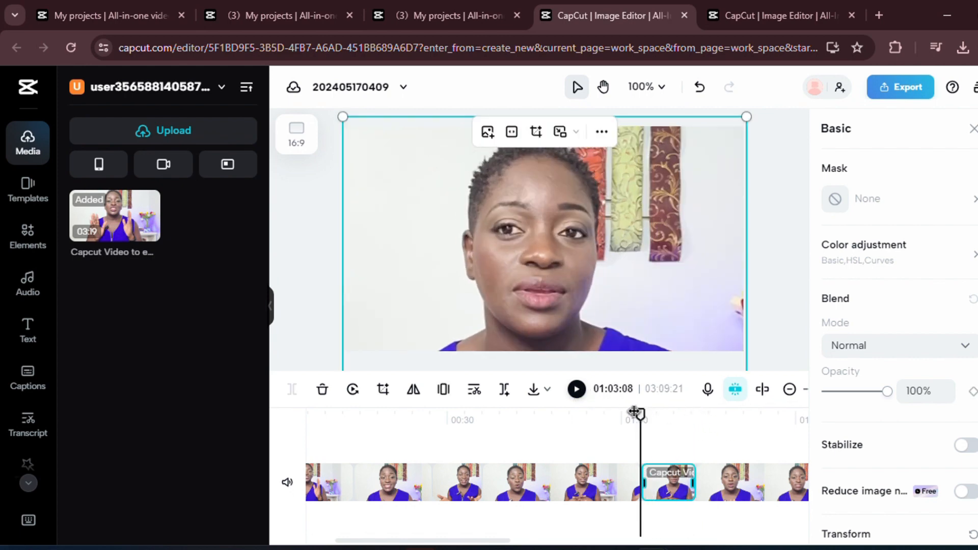
{"action": "left_click", "coordinate": [576, 393]}
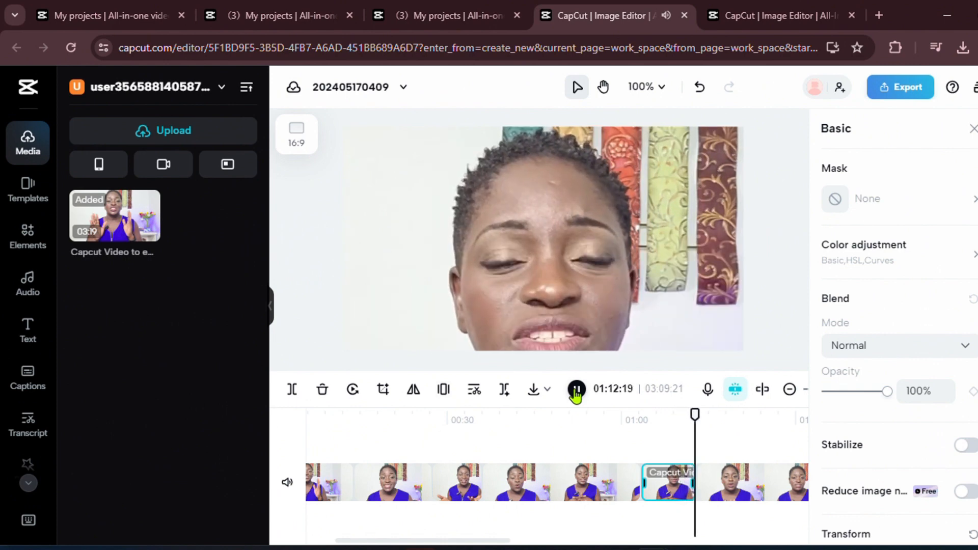
{"action": "left_click", "coordinate": [577, 391]}
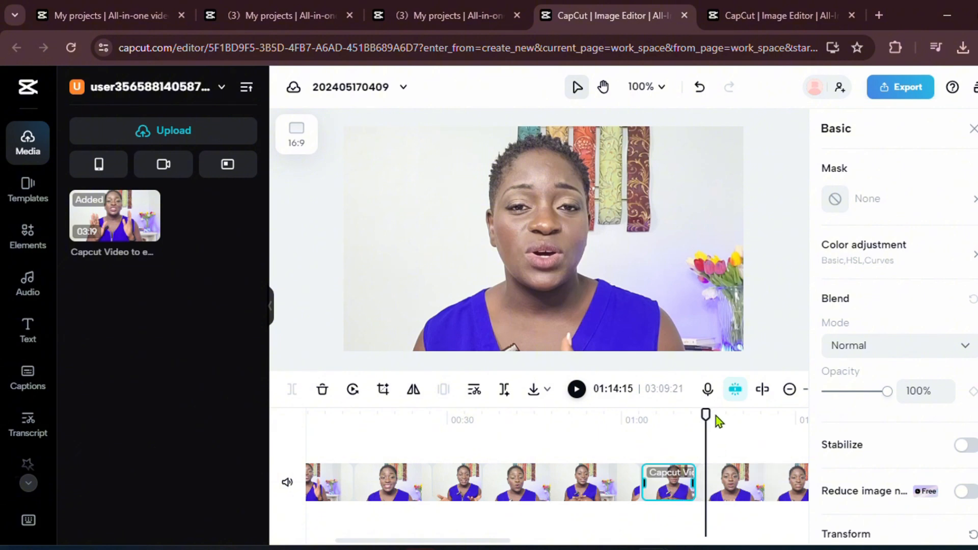
{"action": "mouse_move", "coordinate": [705, 414]}
{"action": "left_mouse_down"}
{"action": "mouse_move", "coordinate": [641, 415]}
{"action": "mouse_move", "coordinate": [704, 416]}
{"action": "left_mouse_up"}
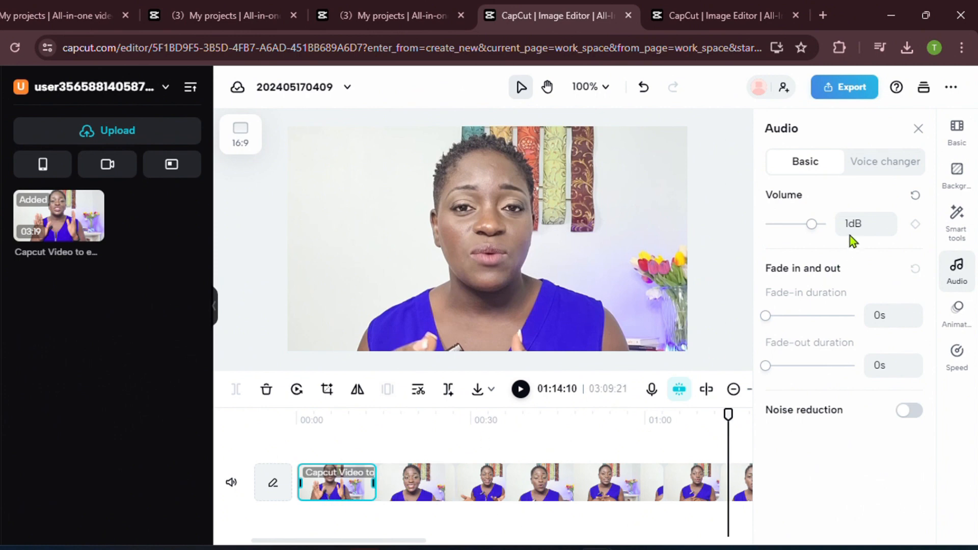
Set the first segment's audio volume to 12 dB and play the video from the start to hear it.
{"action": "left_click", "coordinate": [969, 278]}
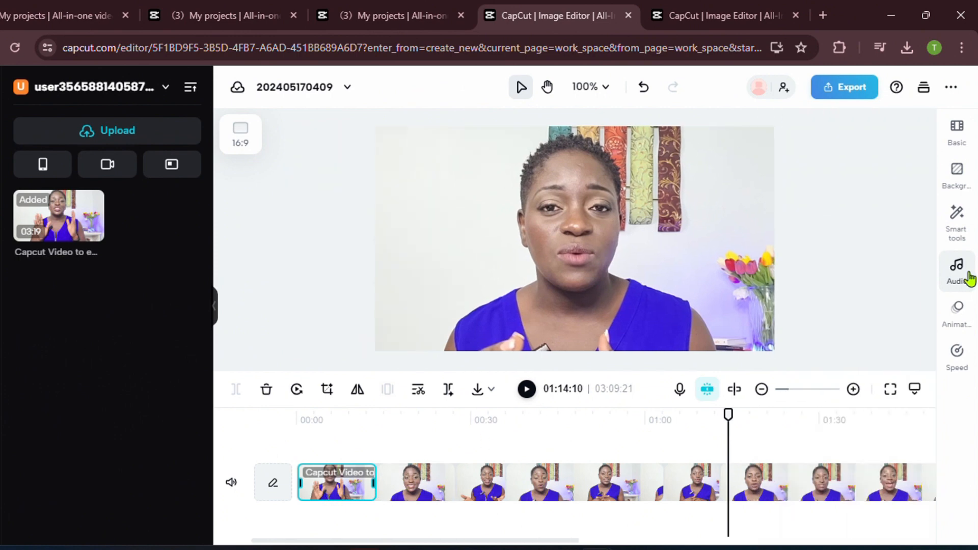
{"action": "left_click", "coordinate": [969, 277]}
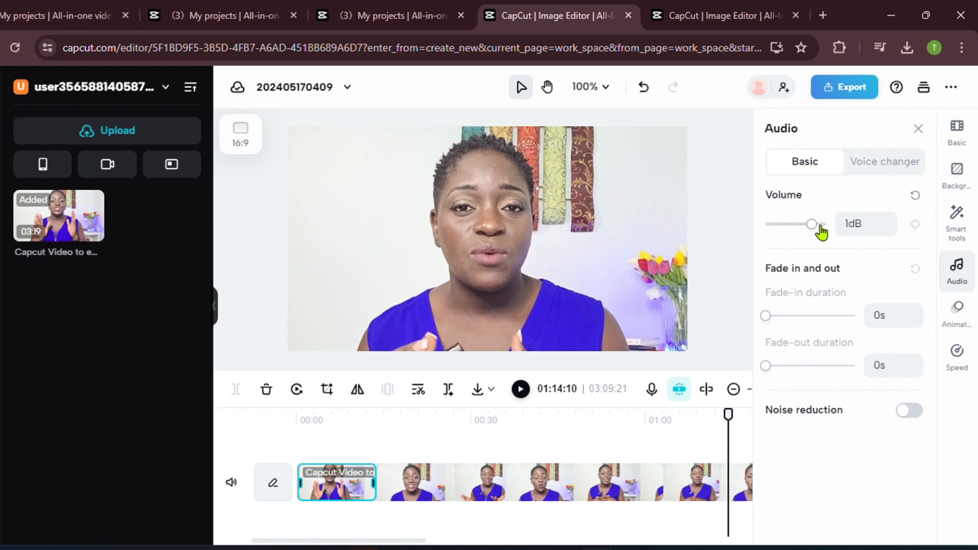
{"action": "left_click", "coordinate": [964, 278]}
{"action": "left_click", "coordinate": [964, 278]}
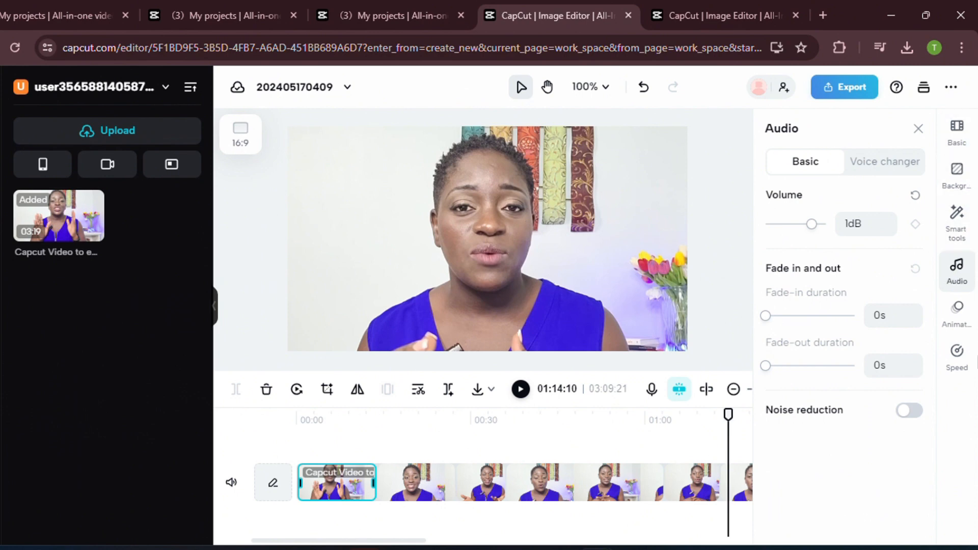
{"action": "left_click", "coordinate": [955, 283]}
{"action": "left_click", "coordinate": [955, 283]}
{"action": "left_click_drag", "start_coordinate": [810, 230], "coordinate": [819, 232]}
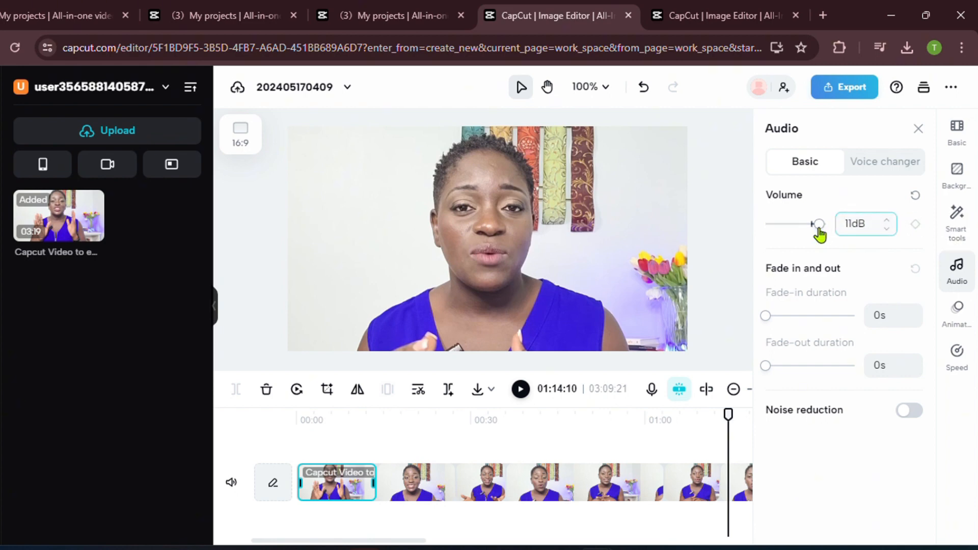
{"action": "left_click", "coordinate": [810, 228]}
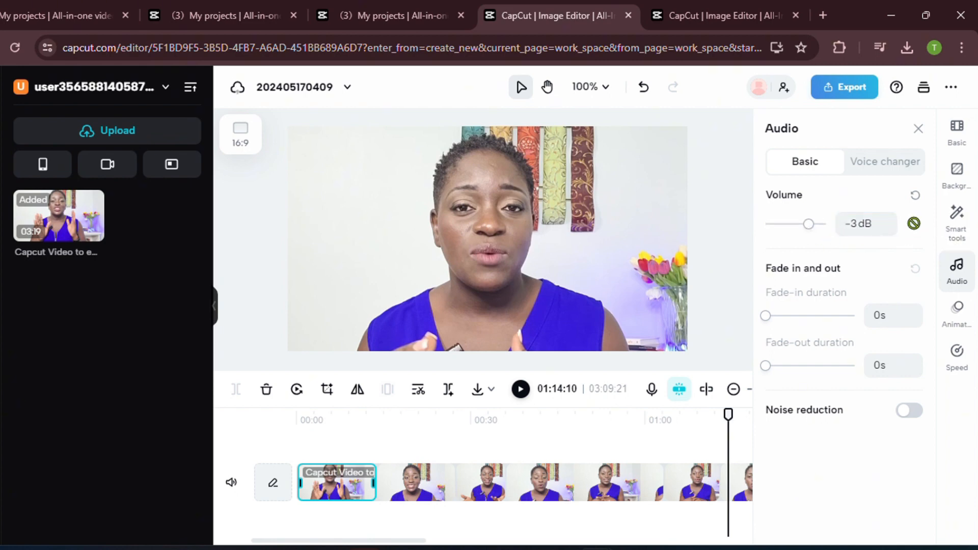
{"action": "left_click_drag", "start_coordinate": [808, 227], "coordinate": [818, 229]}
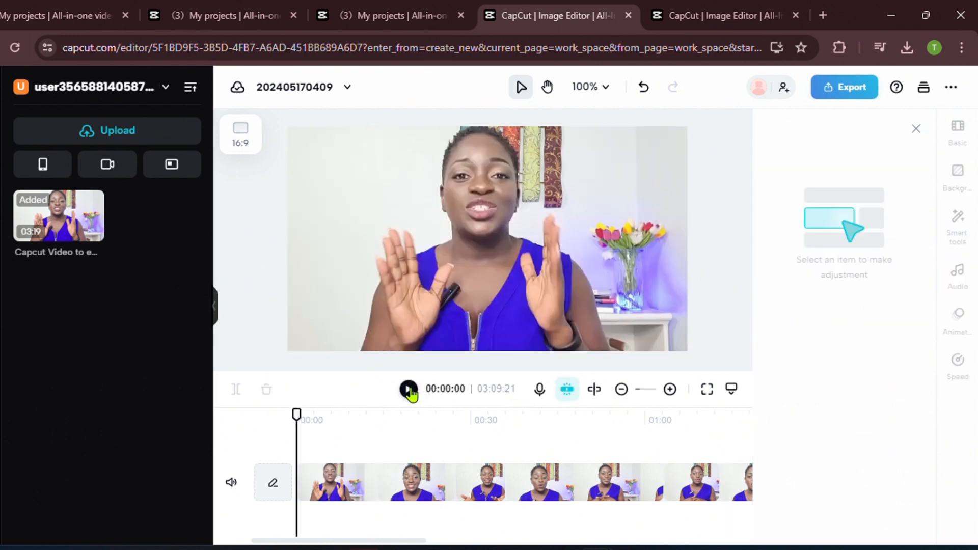
{"action": "left_click", "coordinate": [408, 389]}
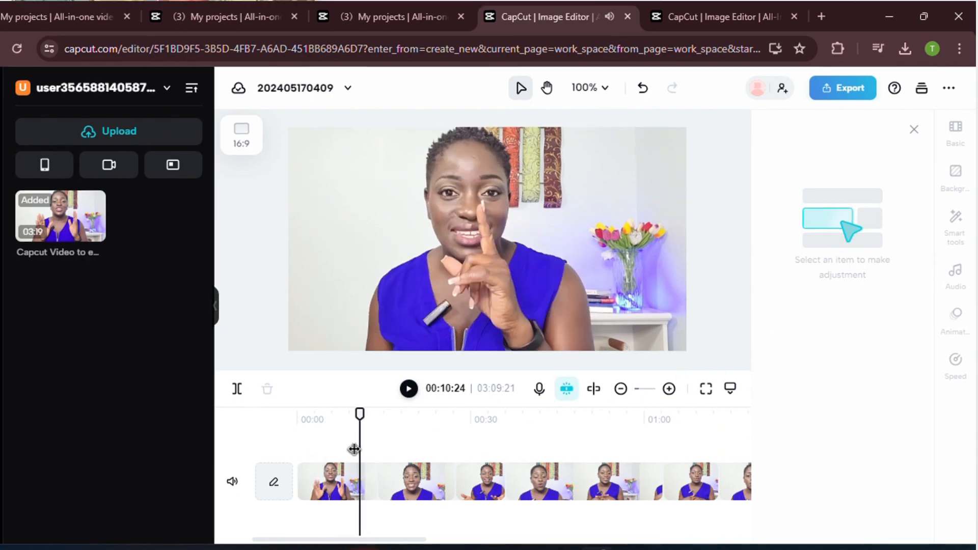
{"action": "left_click", "coordinate": [330, 478]}
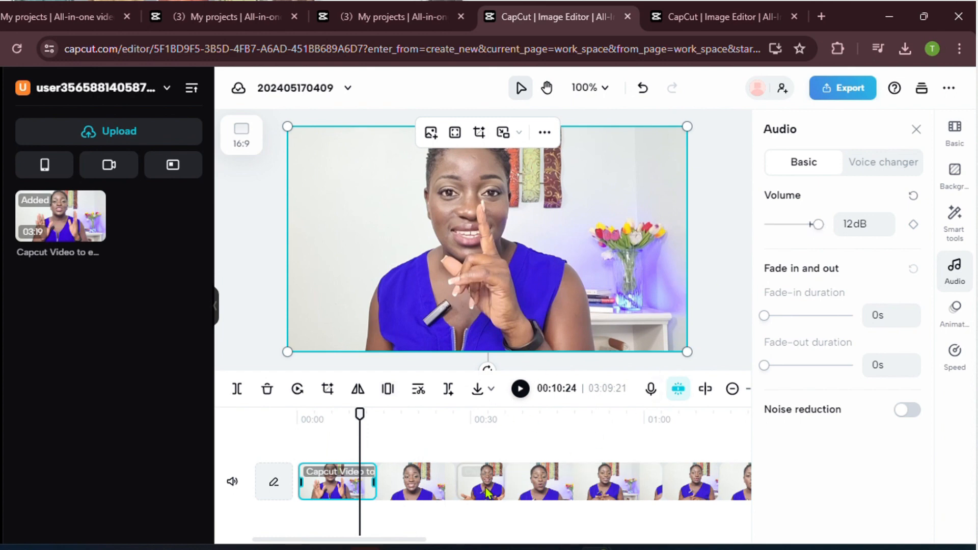
Set the second segment's audio volume to 10 dB.
{"action": "left_click", "coordinate": [432, 493]}
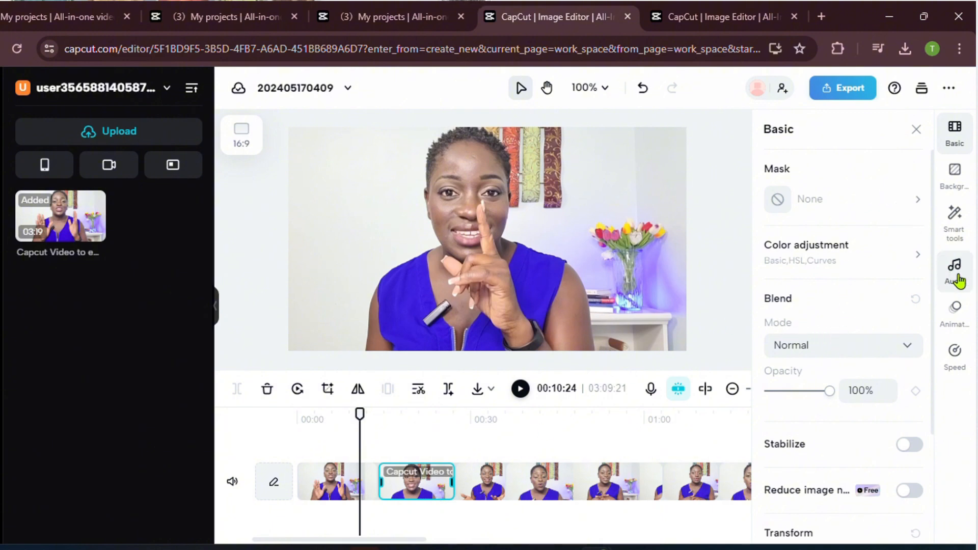
{"action": "left_click", "coordinate": [957, 279]}
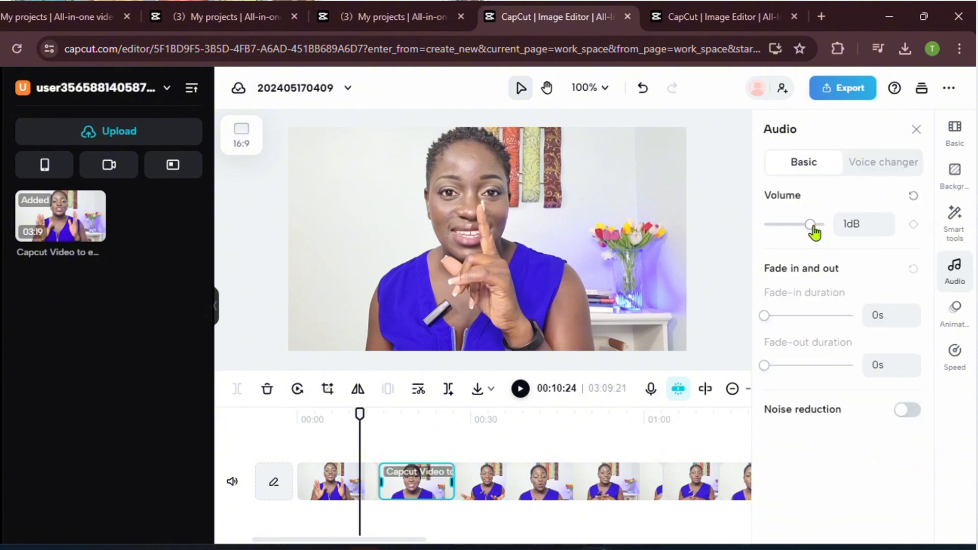
{"action": "left_click_drag", "start_coordinate": [812, 232], "coordinate": [818, 236]}
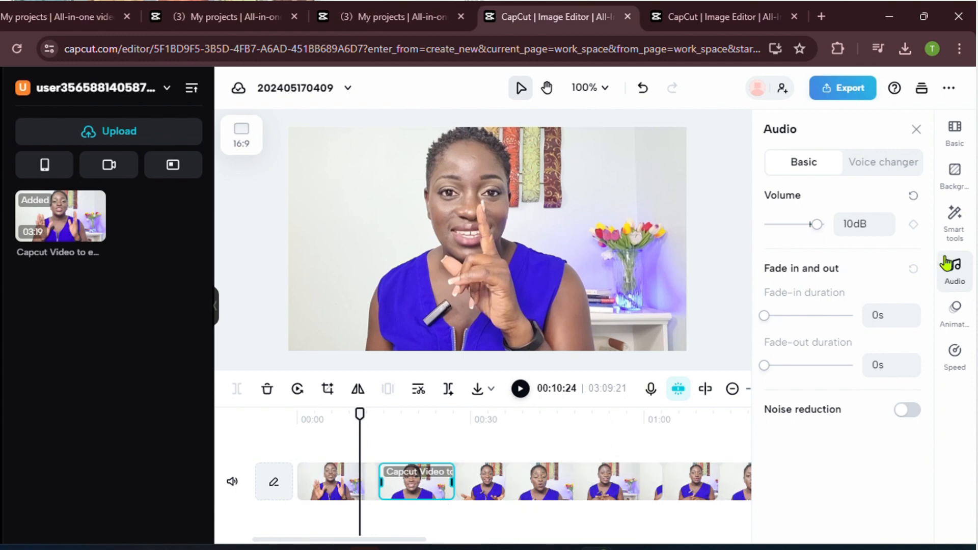
{"action": "left_click", "coordinate": [961, 286]}
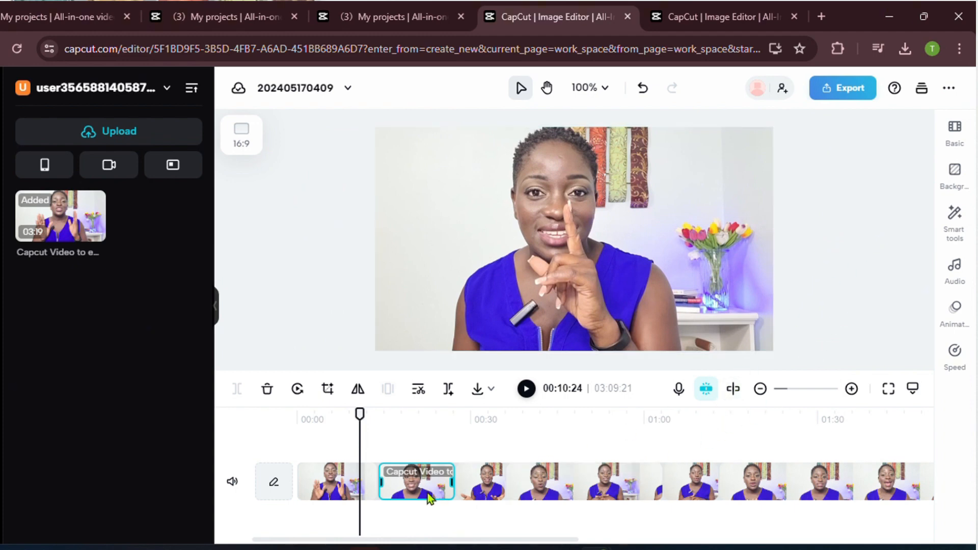
{"action": "left_click", "coordinate": [959, 284]}
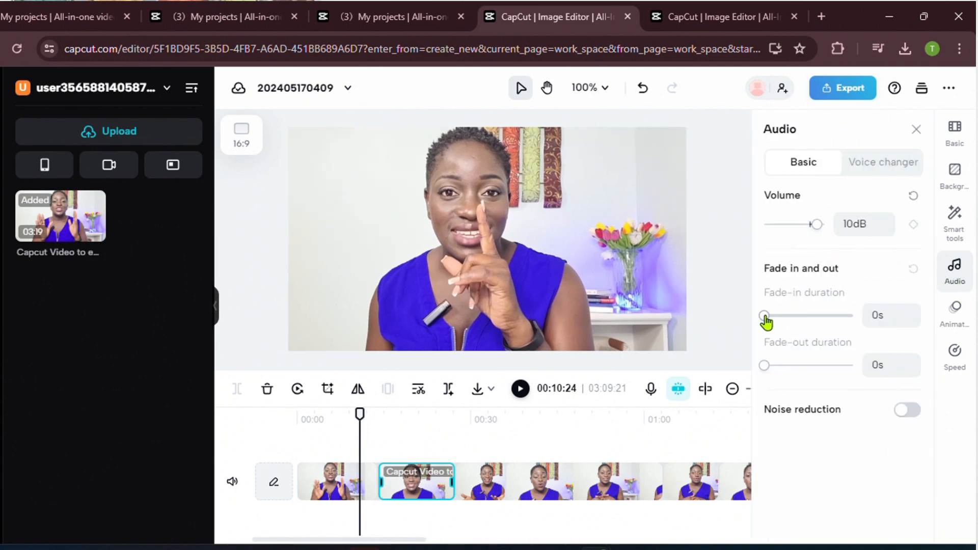
Give the first segment's audio a 3.2 s fade-in and a 5.4 s fade-out, and enable noise reduction.
{"action": "left_click", "coordinate": [318, 489]}
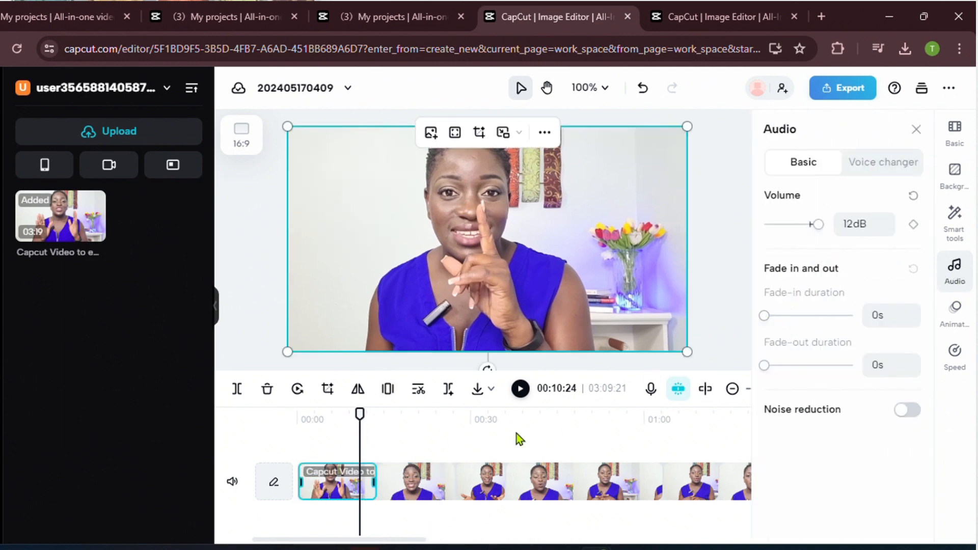
{"action": "left_click_drag", "start_coordinate": [764, 316], "coordinate": [815, 323]}
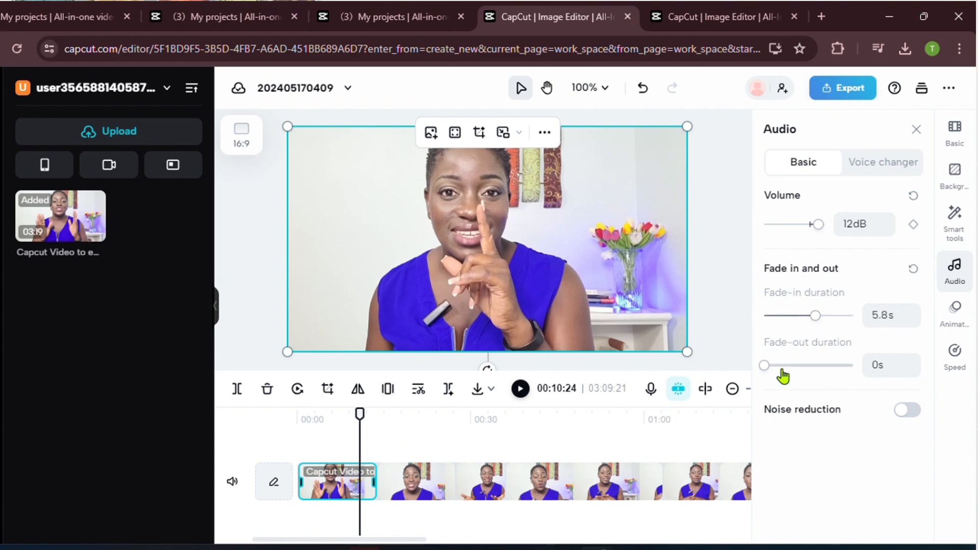
{"action": "left_click_drag", "start_coordinate": [764, 369], "coordinate": [815, 377]}
{"action": "left_click_drag", "start_coordinate": [816, 316], "coordinate": [793, 316]}
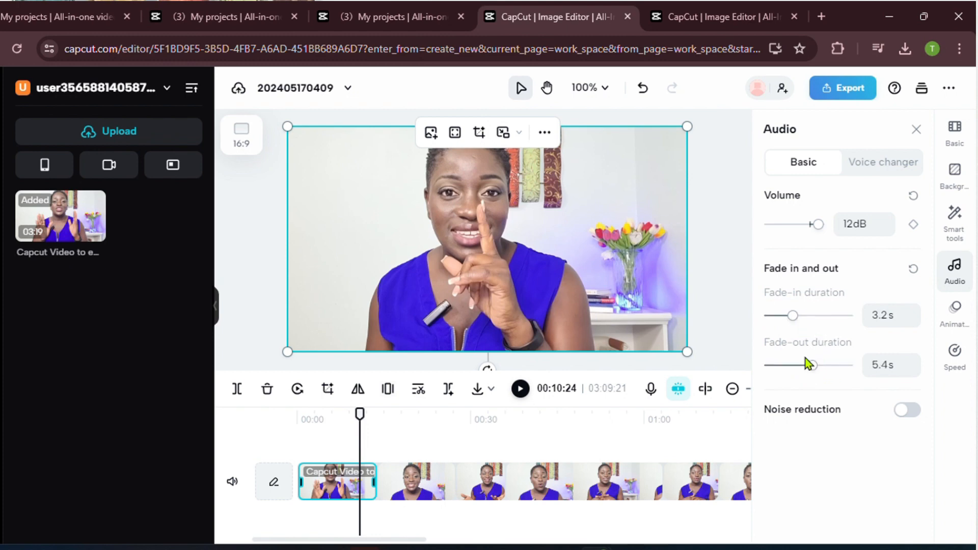
{"action": "left_click", "coordinate": [909, 411]}
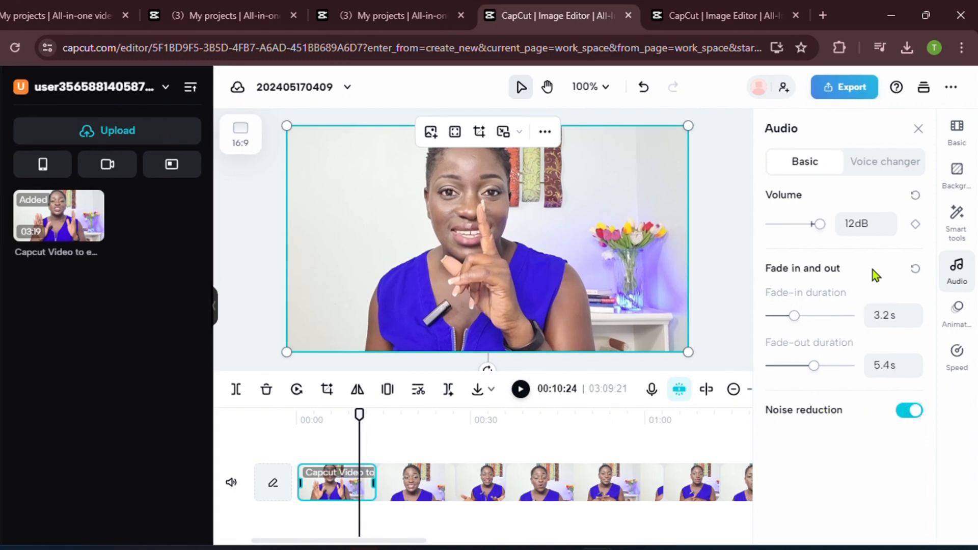
Apply the Trickster voice changer to the first segment and play the video from 00:10:24.
{"action": "left_click", "coordinate": [881, 170]}
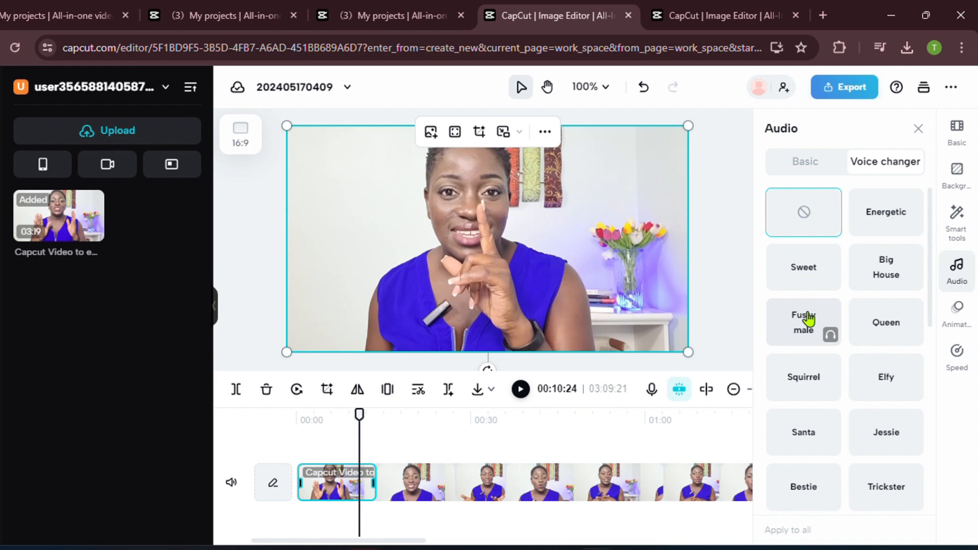
{"action": "left_click", "coordinate": [887, 493]}
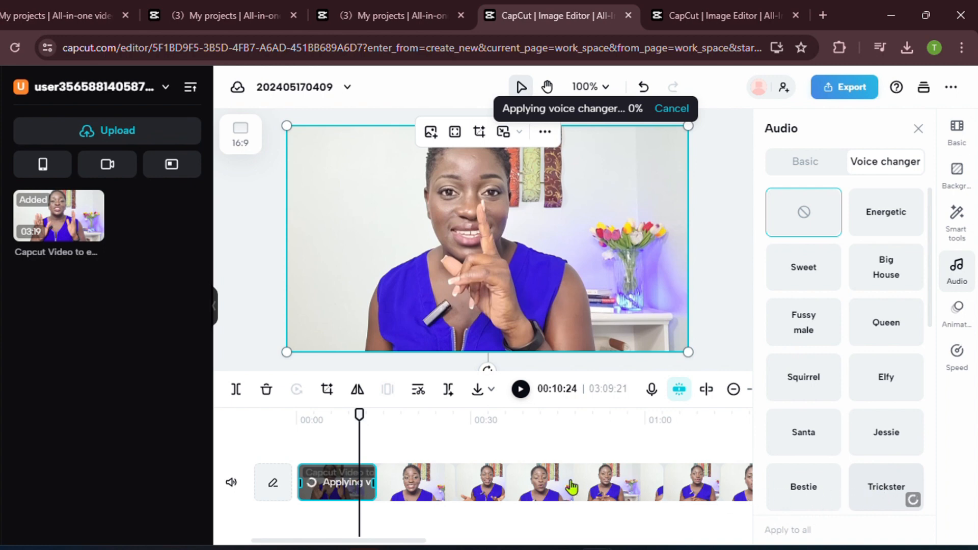
{"action": "left_click", "coordinate": [521, 390]}
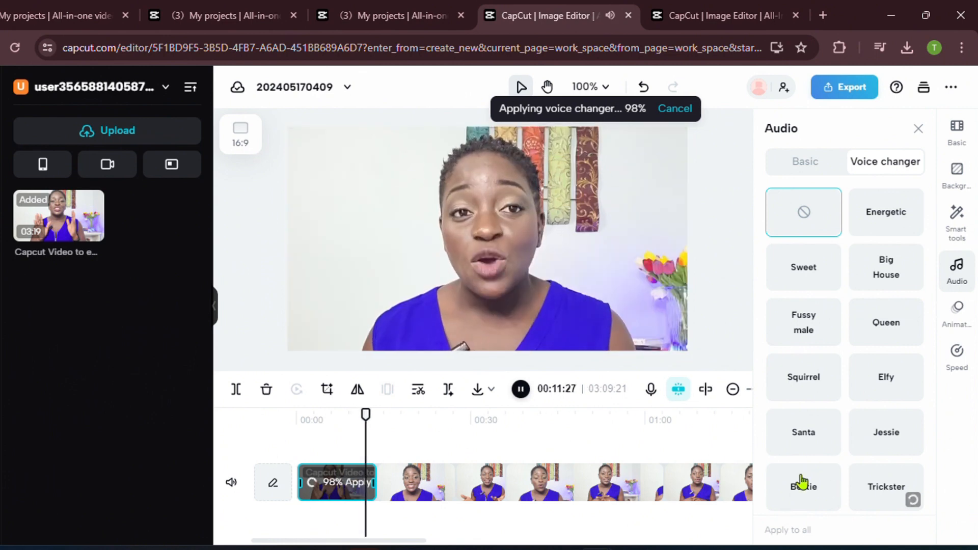
{"action": "left_click", "coordinate": [522, 390]}
{"action": "left_click", "coordinate": [521, 391]}
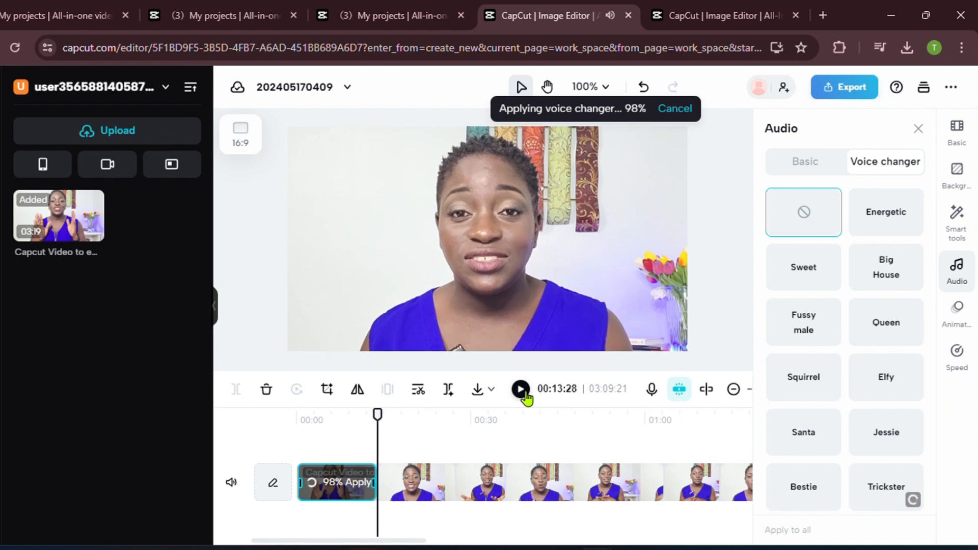
Play the first segment from the start to hear the Trickster voice, undo that voice change and close the audio settings.
{"action": "left_click", "coordinate": [522, 390]}
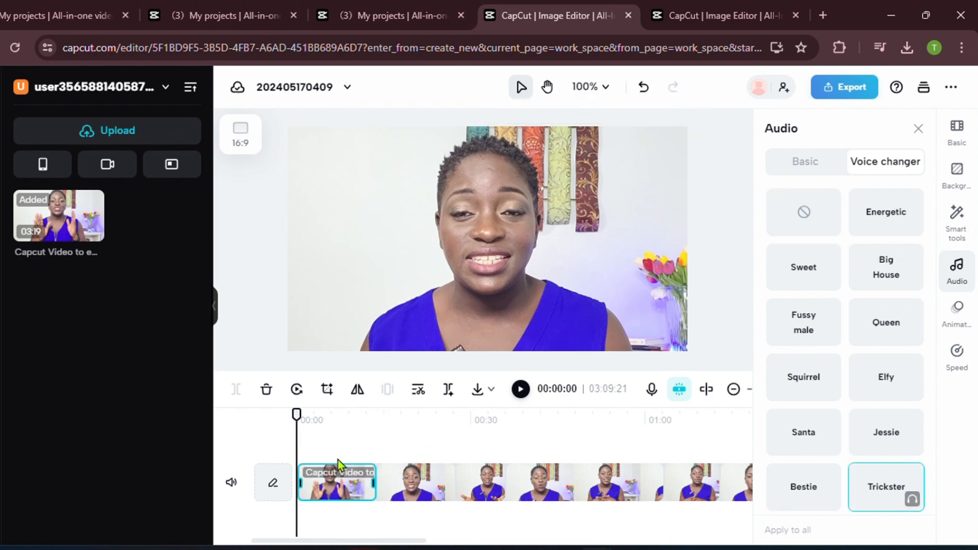
{"action": "left_click", "coordinate": [517, 393]}
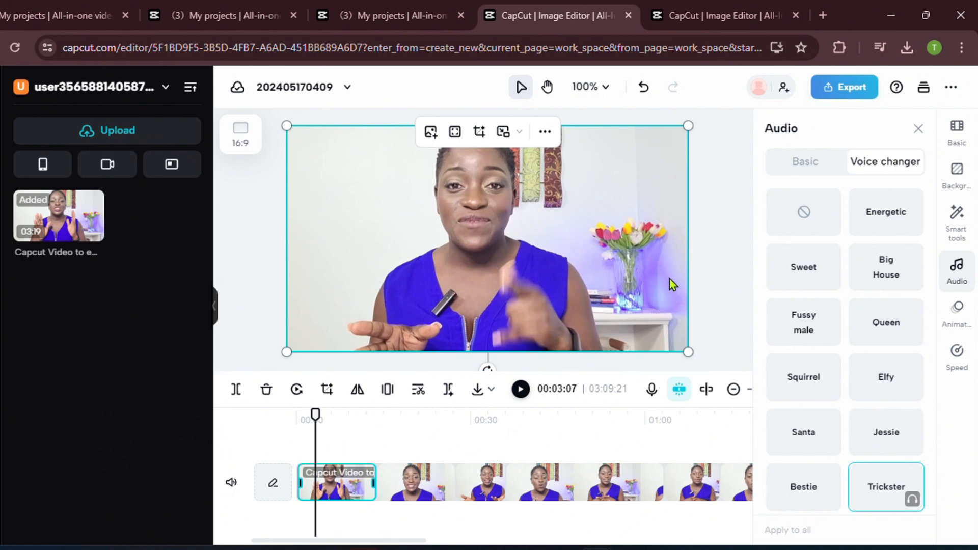
{"action": "left_click", "coordinate": [644, 91]}
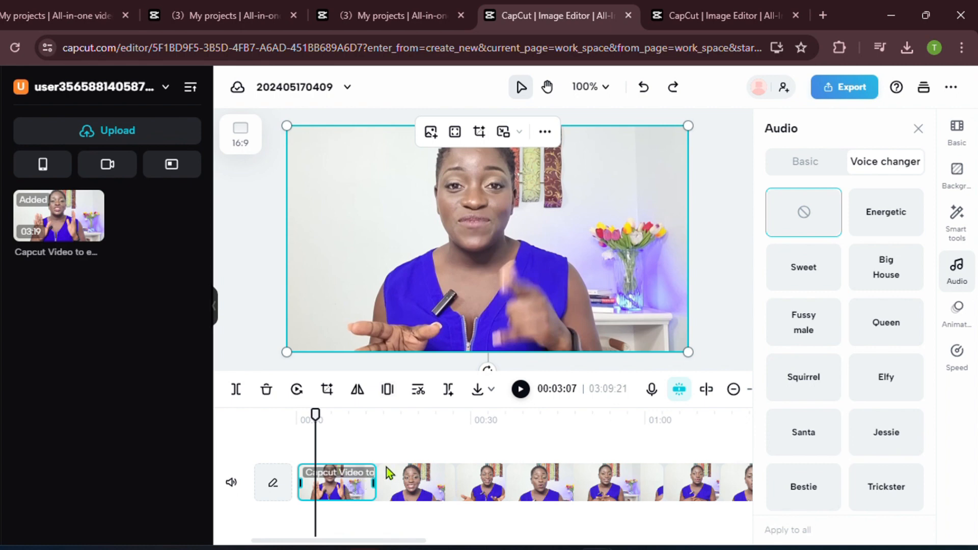
{"action": "left_click", "coordinate": [919, 130]}
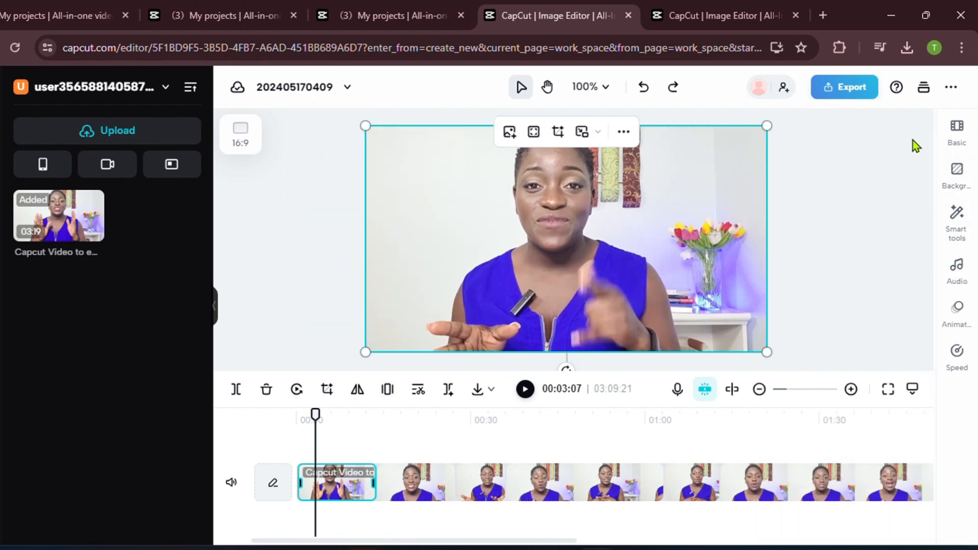
{"action": "left_click", "coordinate": [447, 545]}
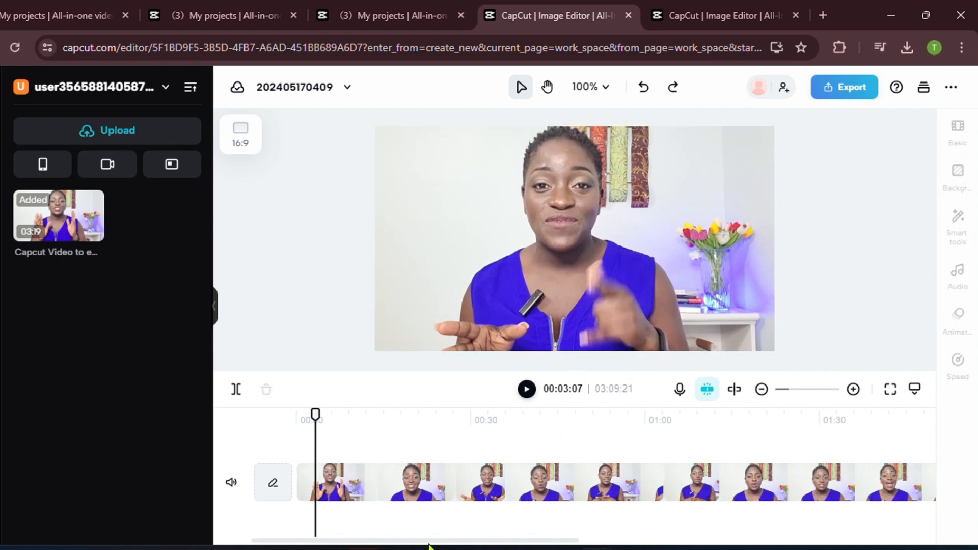
Return the playhead to the start of the timeline and upload the audio file Recess - TrackTribe.mp3 from Downloads.
{"action": "left_click_drag", "start_coordinate": [314, 413], "coordinate": [294, 413]}
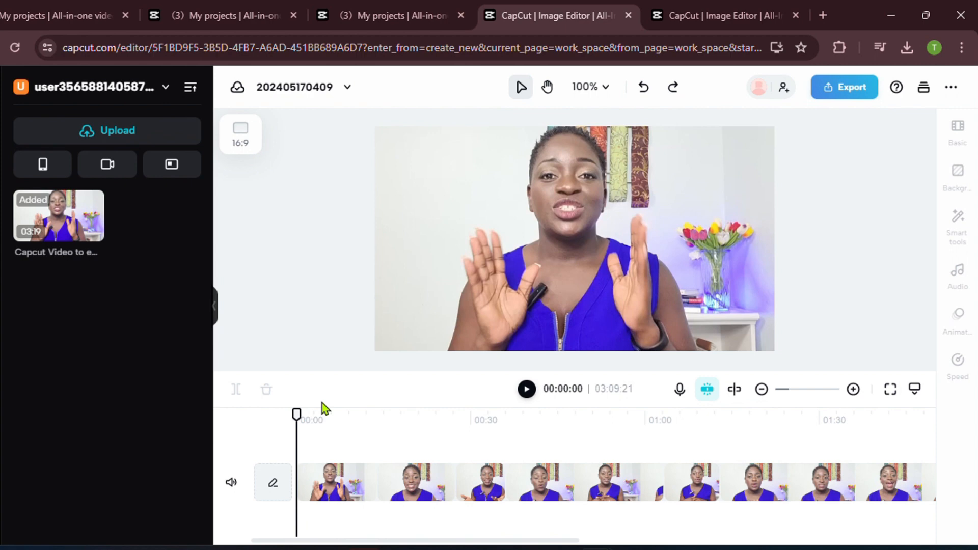
{"action": "left_click", "coordinate": [124, 135]}
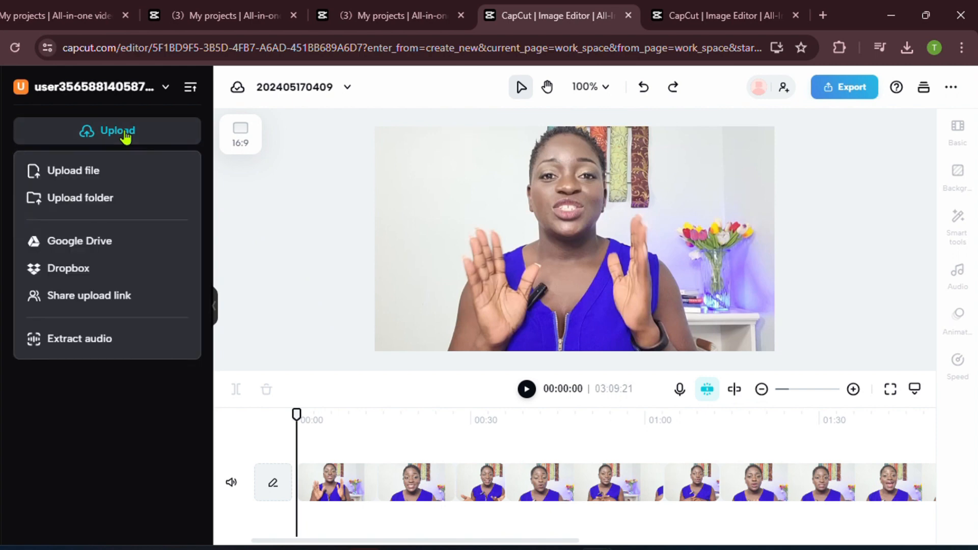
{"action": "left_click", "coordinate": [27, 176]}
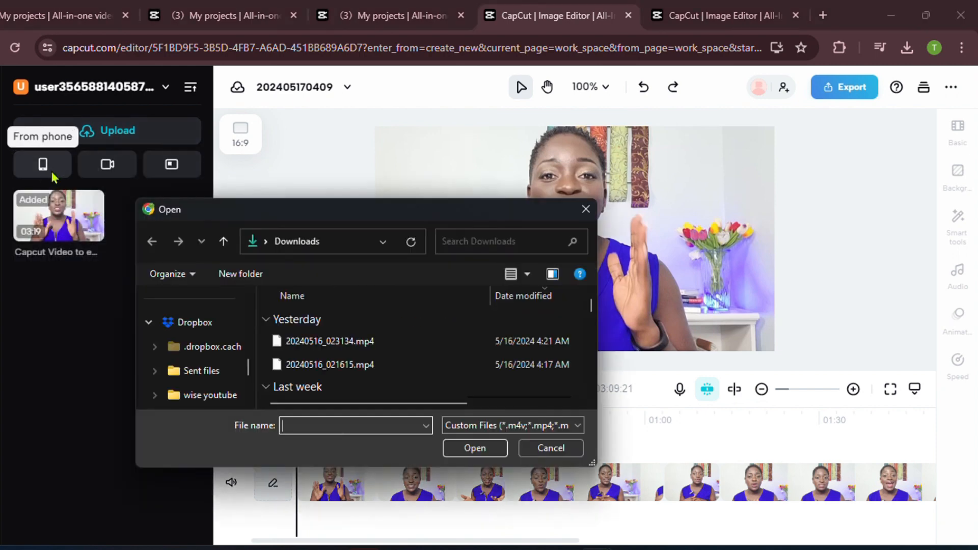
{"action": "scroll", "coordinate": [382, 367], "scroll_direction": "down", "scroll_amount": 1}
{"action": "left_click", "coordinate": [347, 340]}
{"action": "left_click", "coordinate": [473, 447]}
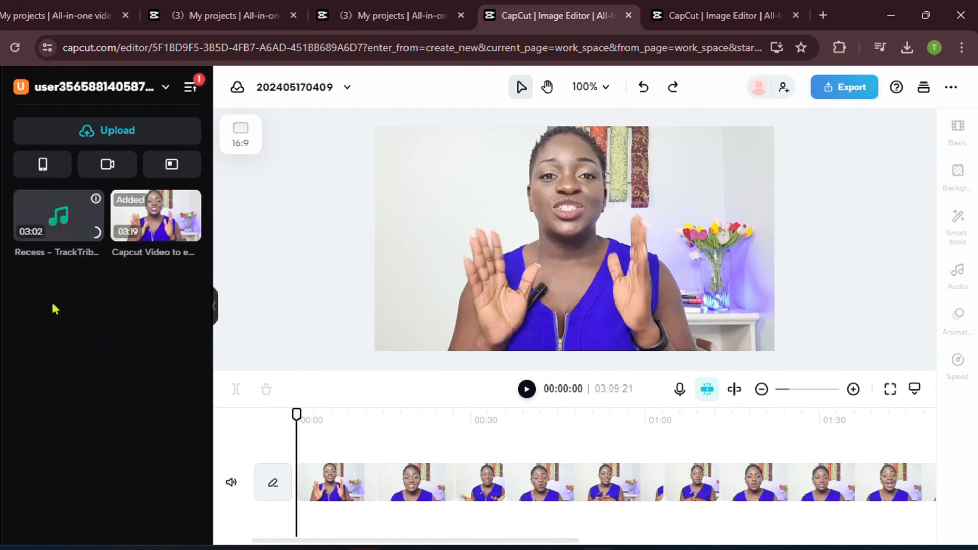
Place the Recess - TrackTribe music on a track below the video from 00:00 and play the mix to hear it.
{"action": "mouse_move", "coordinate": [35, 212]}
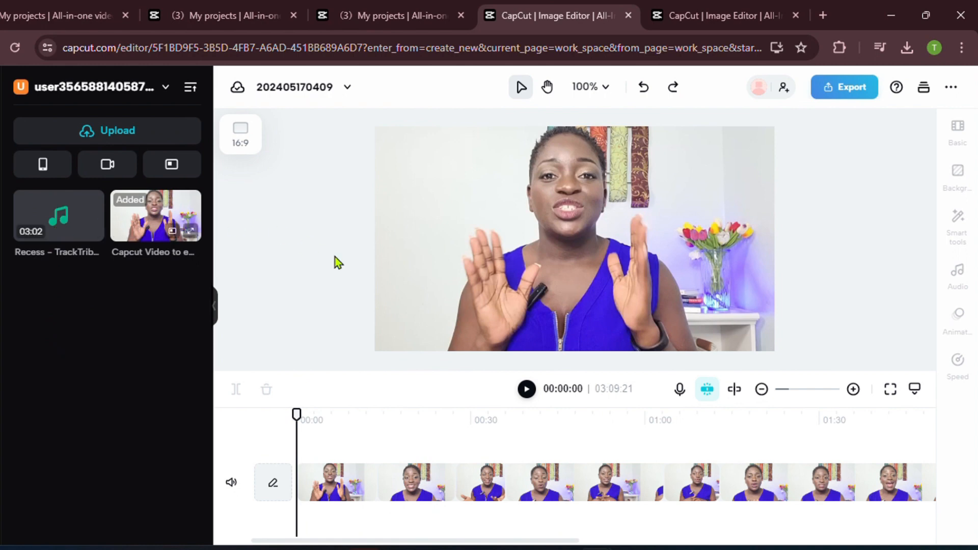
{"action": "left_click_drag", "start_coordinate": [99, 236], "coordinate": [306, 528]}
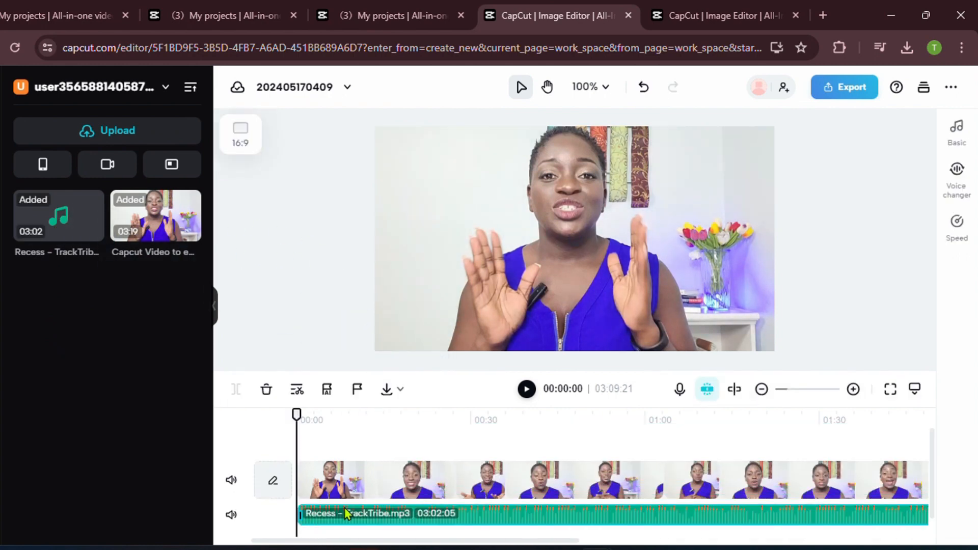
{"action": "left_click", "coordinate": [528, 390]}
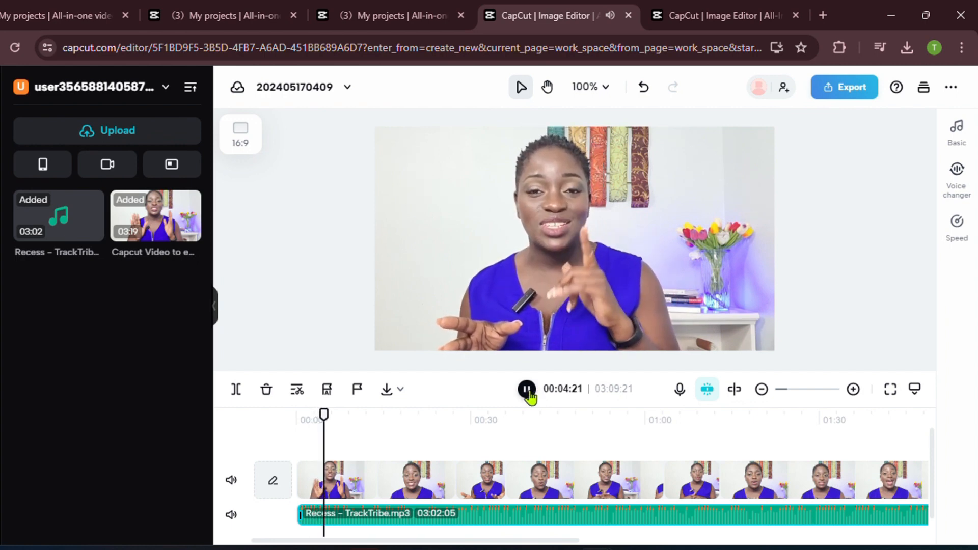
{"action": "left_click", "coordinate": [528, 390]}
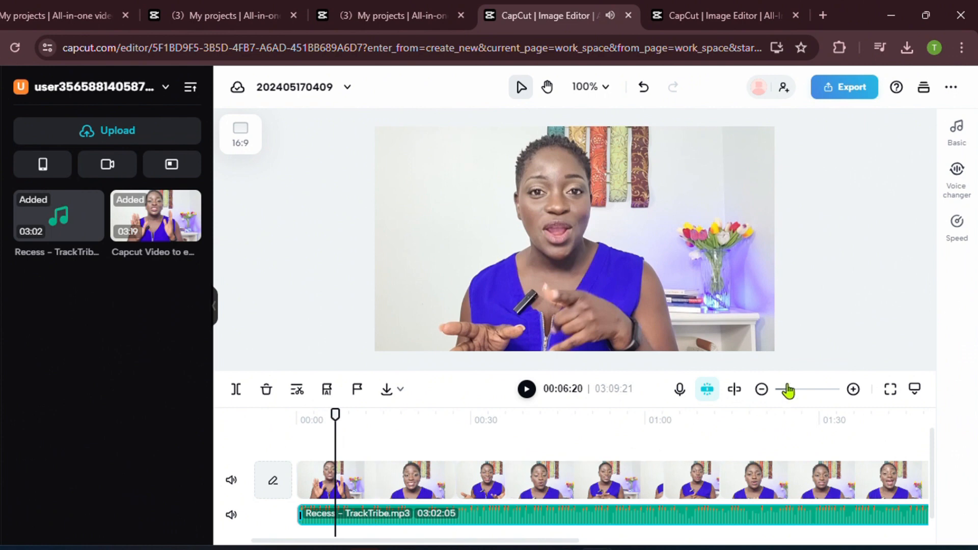
Set the music track's volume to -32.1 dB and play the video to check the balance with the voice.
{"action": "left_click", "coordinate": [958, 143]}
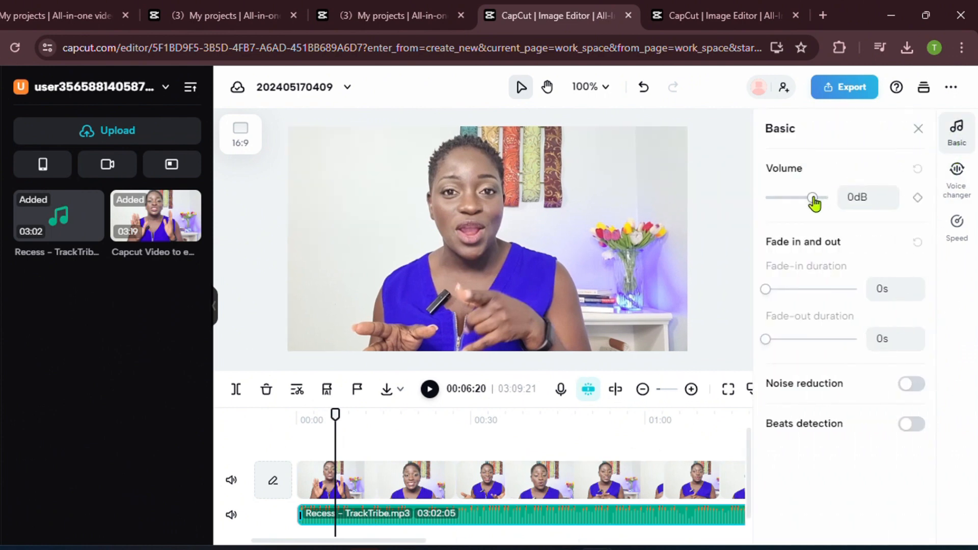
{"action": "left_click_drag", "start_coordinate": [813, 198], "coordinate": [789, 206]}
{"action": "left_click", "coordinate": [429, 390]}
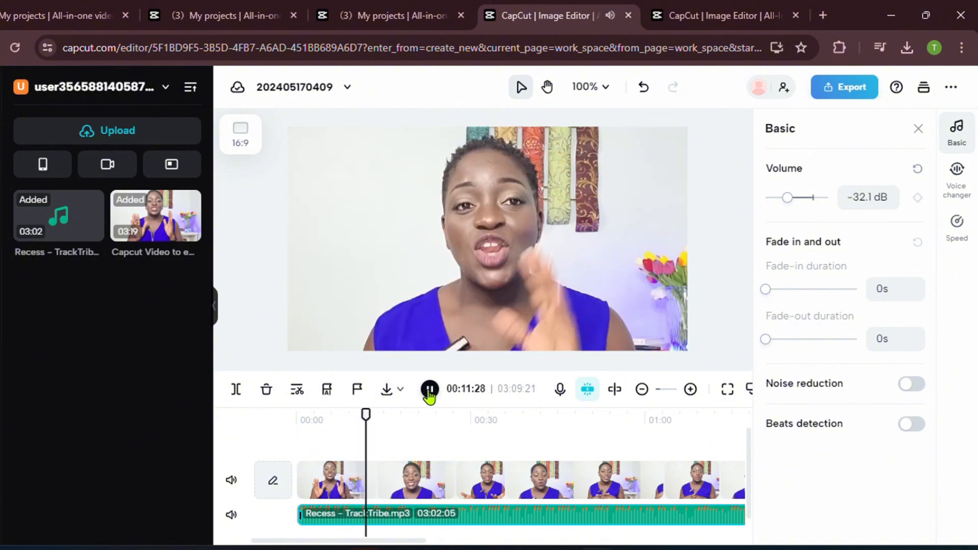
{"action": "left_click", "coordinate": [429, 390]}
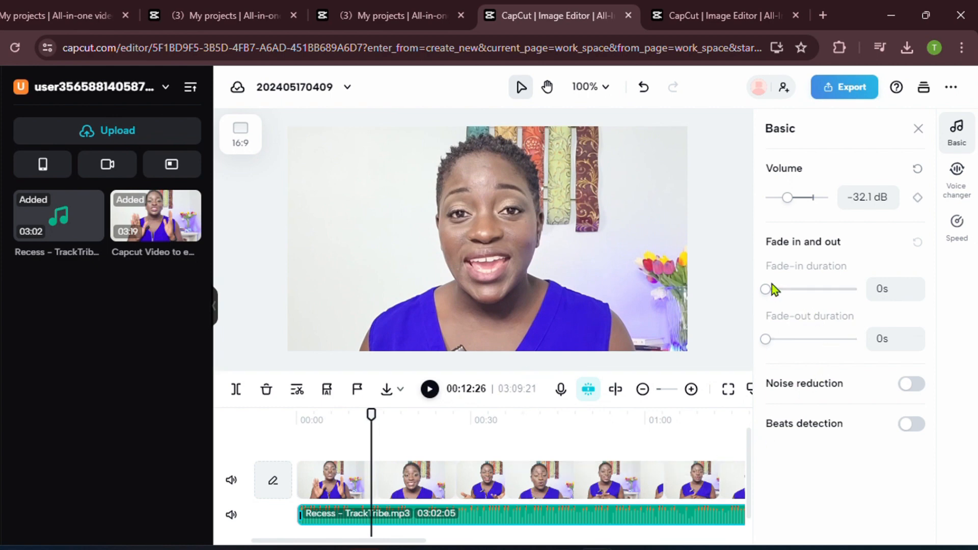
Give the music track a 6 s fade-in and a 6.4 s fade-out, and inspect its end on the timeline.
{"action": "left_click_drag", "start_coordinate": [765, 296], "coordinate": [810, 299]}
{"action": "left_click_drag", "start_coordinate": [813, 289], "coordinate": [820, 290]}
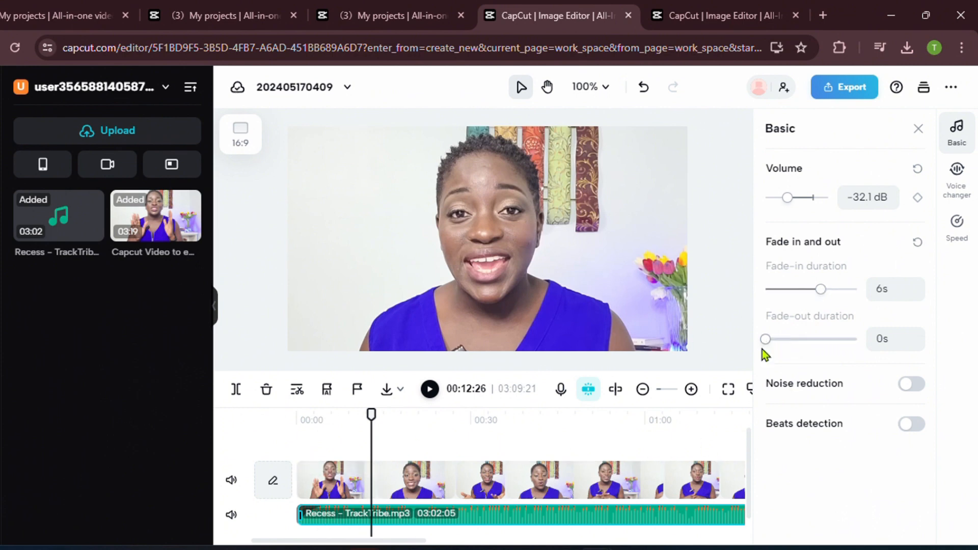
{"action": "left_click_drag", "start_coordinate": [766, 344], "coordinate": [824, 344]}
{"action": "left_click_drag", "start_coordinate": [415, 545], "coordinate": [718, 545]}
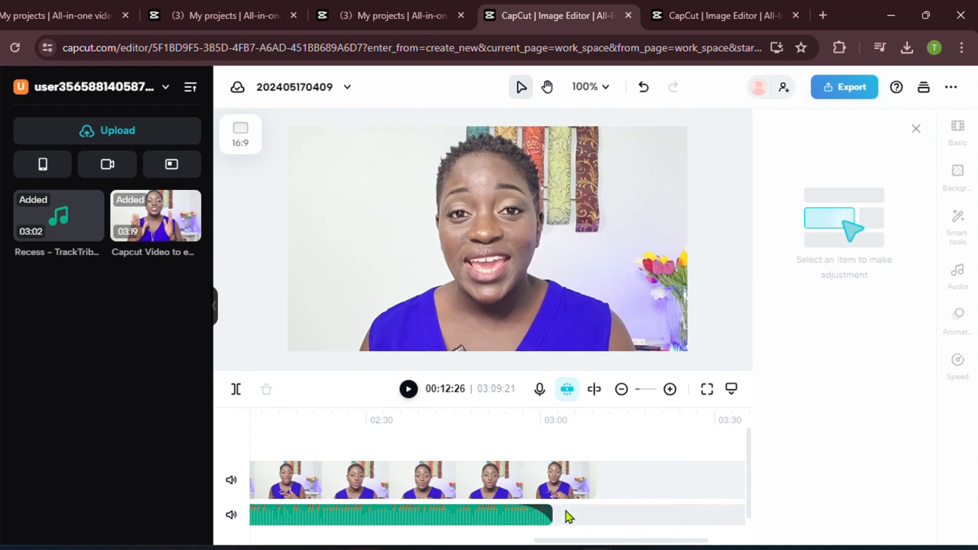
Lengthen the music track's fade-out slightly beyond 6.4 s and close its audio settings.
{"action": "left_click", "coordinate": [485, 512]}
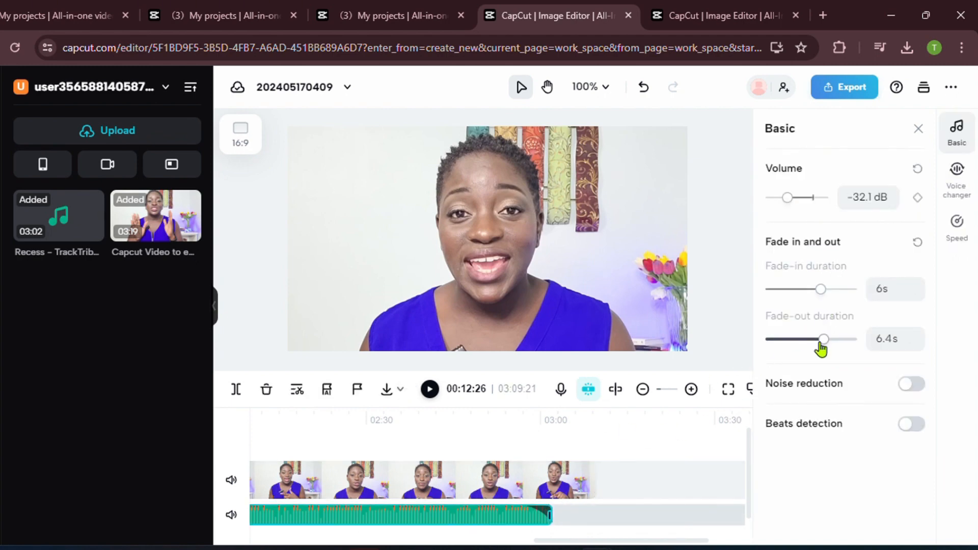
{"action": "left_click_drag", "start_coordinate": [821, 349], "coordinate": [831, 348]}
{"action": "left_click_drag", "start_coordinate": [594, 542], "coordinate": [286, 537]}
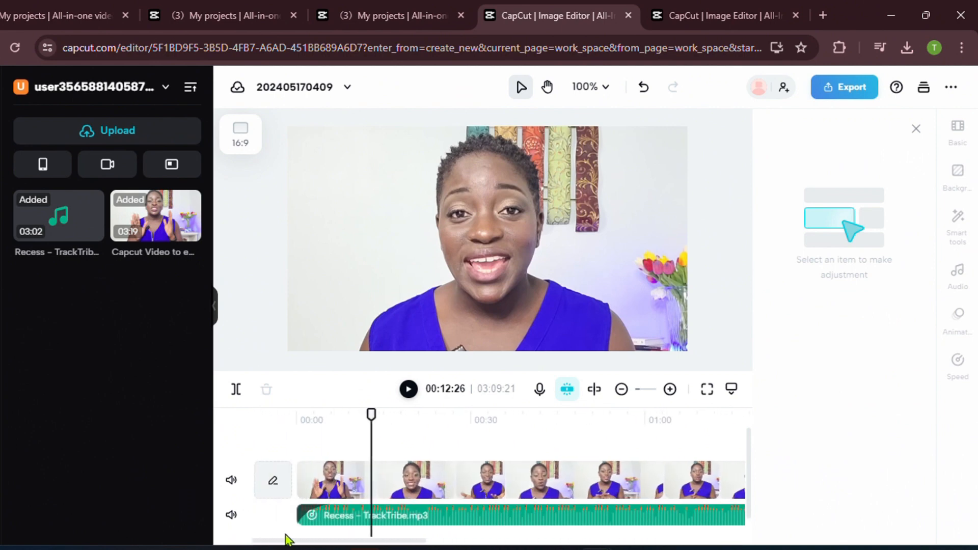
{"action": "left_click", "coordinate": [916, 129]}
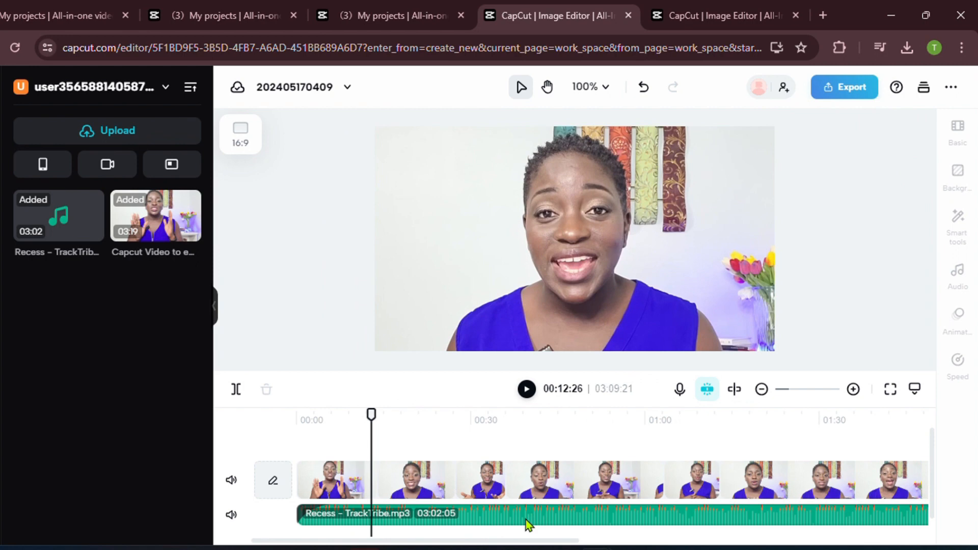
Open the text templates and browse their categories, such as Makeup, Outro, Chapter, Spark, Game, Technology, Caption, Sports, Message, Tag and Music.
{"action": "left_click", "coordinate": [1, 311]}
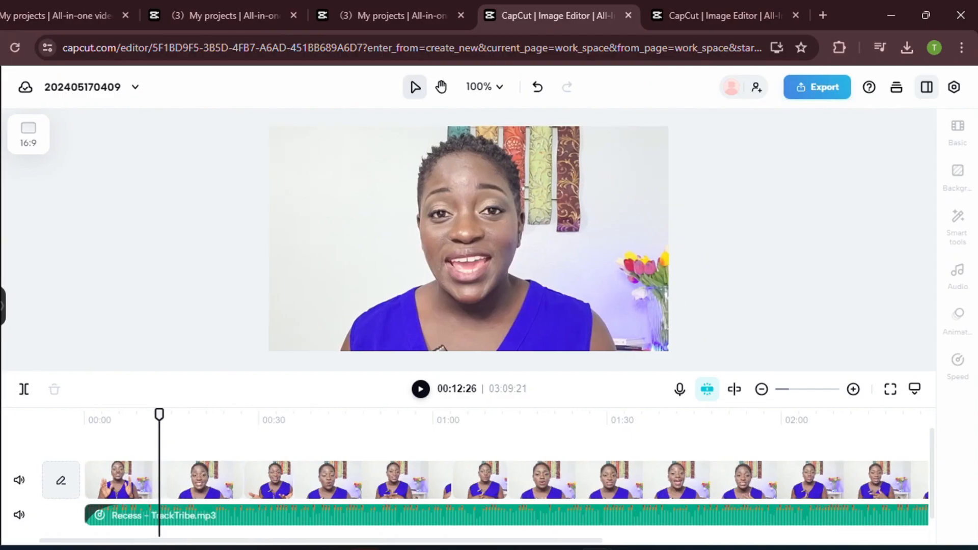
{"action": "left_click", "coordinate": [2, 305]}
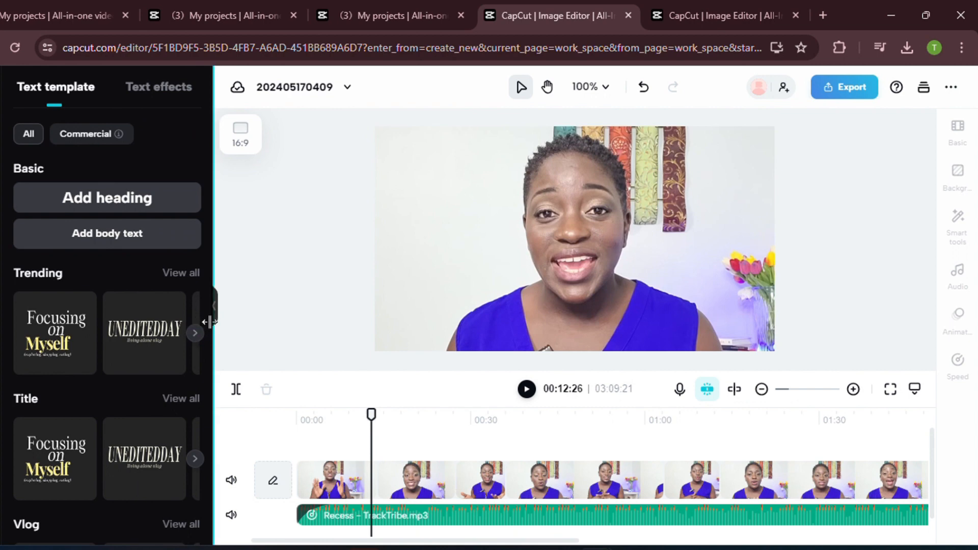
{"action": "scroll", "coordinate": [131, 382], "scroll_direction": "down", "scroll_amount": 5}
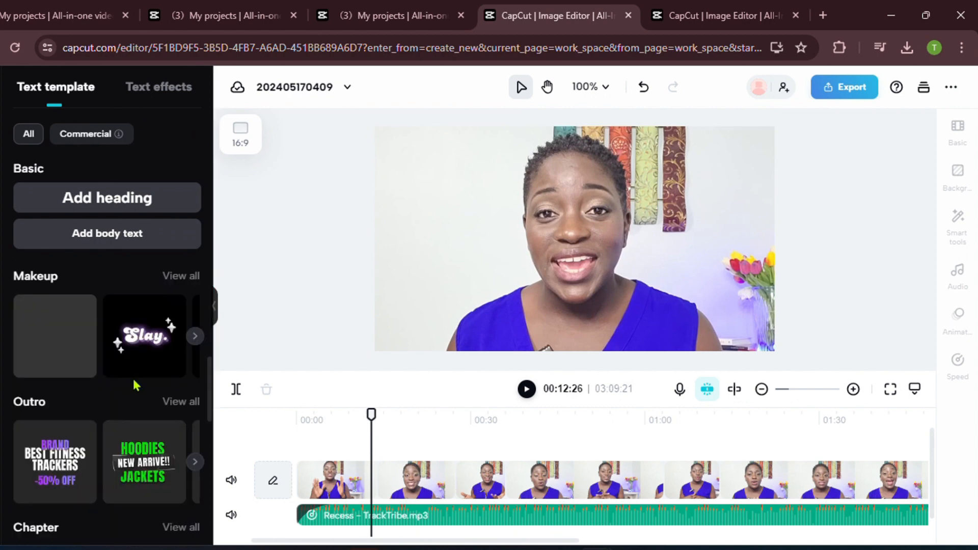
{"action": "scroll", "coordinate": [133, 380], "scroll_direction": "down", "scroll_amount": 5}
{"action": "scroll", "coordinate": [135, 382], "scroll_direction": "up", "scroll_amount": 3}
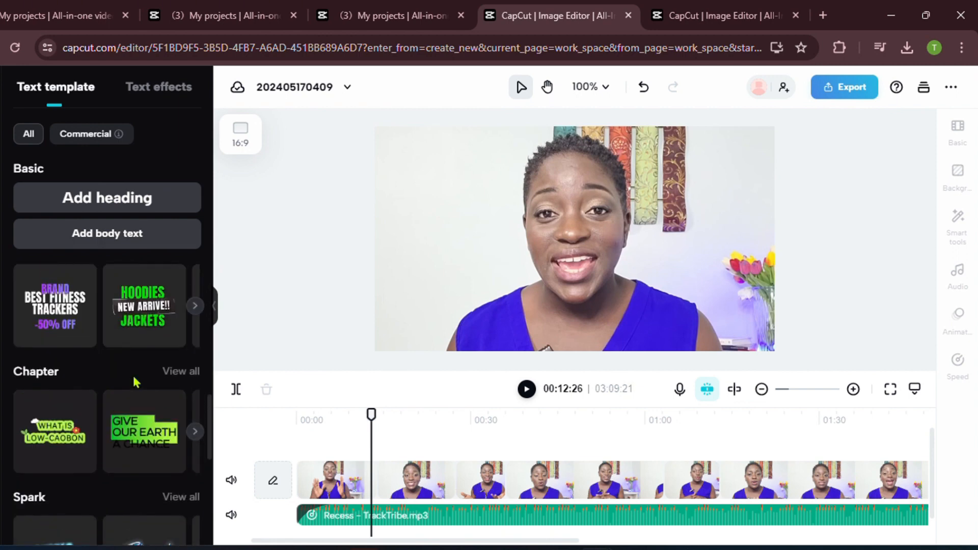
{"action": "scroll", "coordinate": [134, 381], "scroll_direction": "down", "scroll_amount": 8}
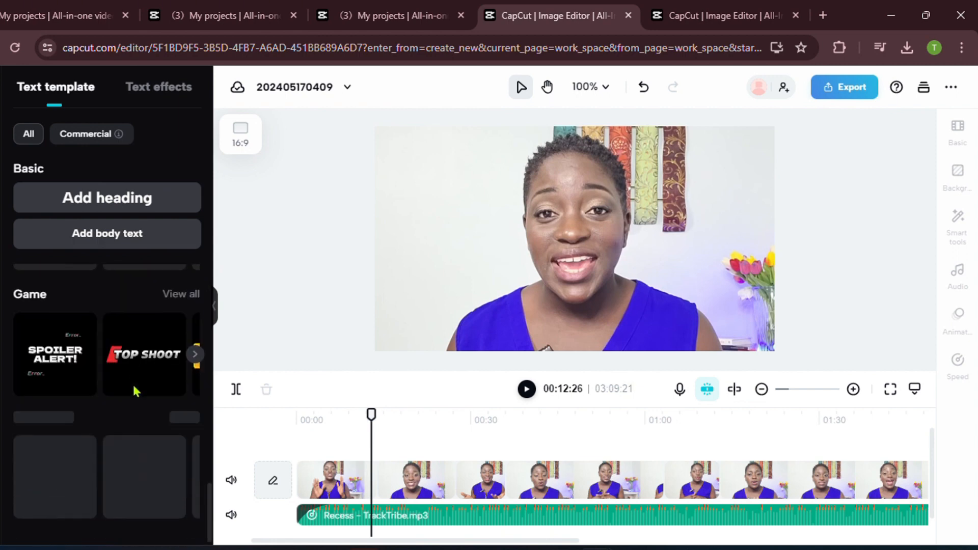
{"action": "scroll", "coordinate": [134, 383], "scroll_direction": "up", "scroll_amount": 2}
{"action": "scroll", "coordinate": [133, 390], "scroll_direction": "down", "scroll_amount": 10}
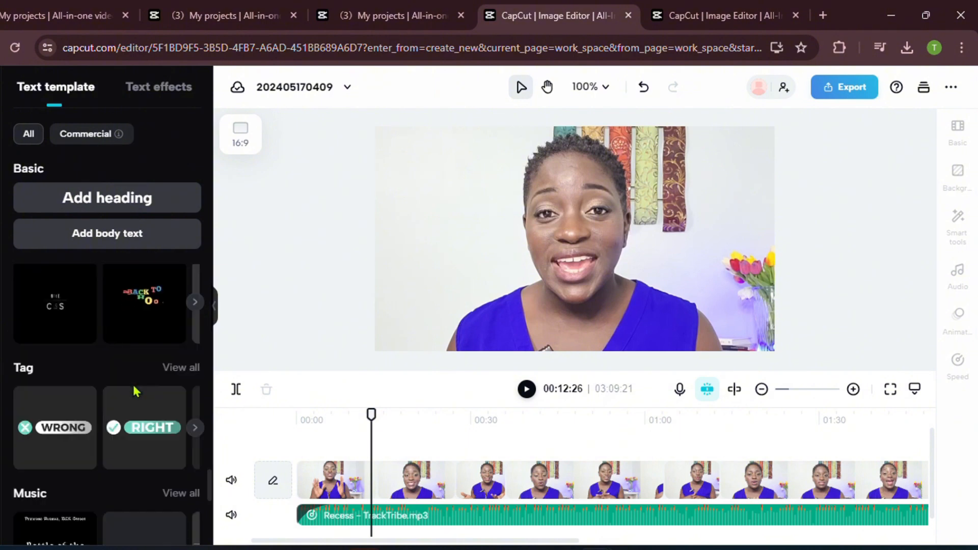
{"action": "scroll", "coordinate": [135, 392], "scroll_direction": "up", "scroll_amount": 2}
{"action": "scroll", "coordinate": [135, 391], "scroll_direction": "up", "scroll_amount": 4}
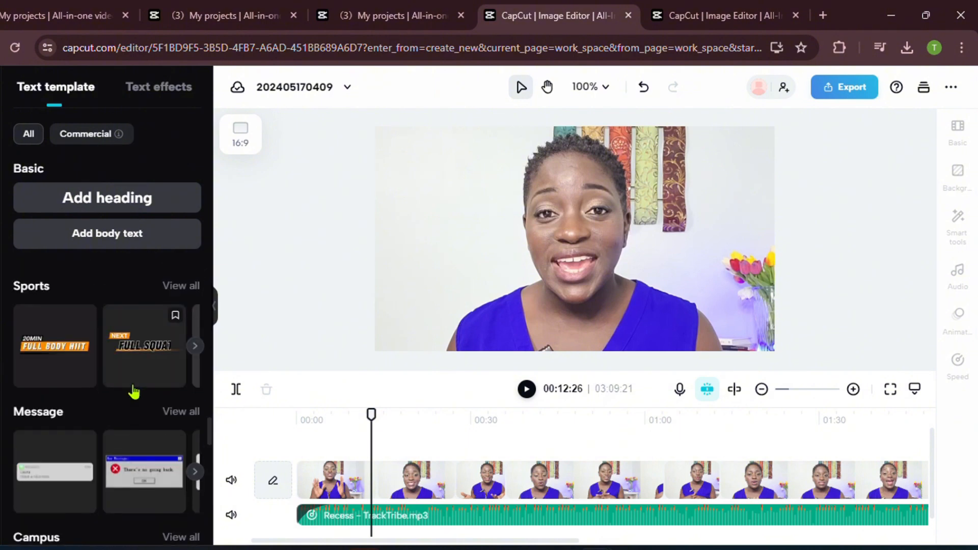
{"action": "scroll", "coordinate": [135, 391], "scroll_direction": "up", "scroll_amount": 4}
{"action": "scroll", "coordinate": [135, 391], "scroll_direction": "up", "scroll_amount": 4}
{"action": "scroll", "coordinate": [135, 391], "scroll_direction": "up", "scroll_amount": 4}
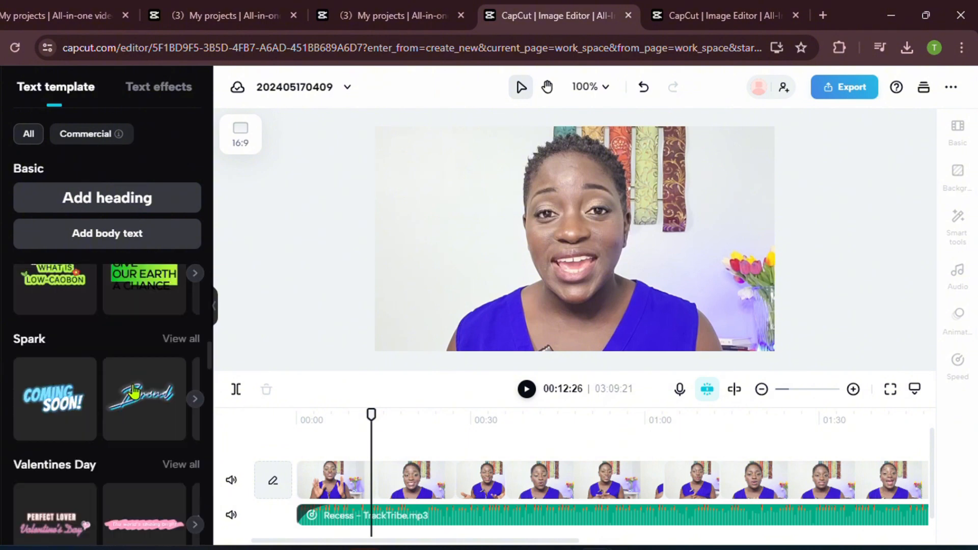
{"action": "scroll", "coordinate": [76, 430], "scroll_direction": "down", "scroll_amount": 4}
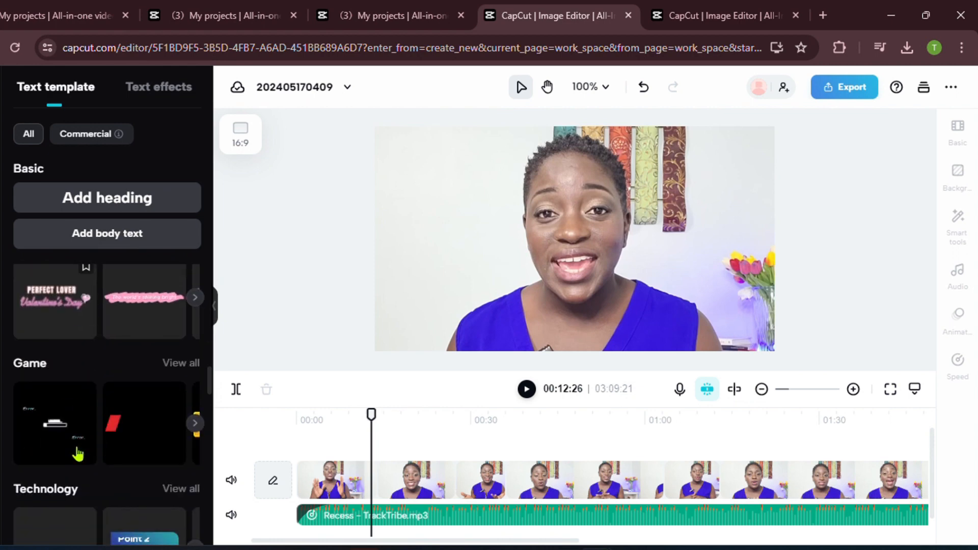
{"action": "scroll", "coordinate": [77, 428], "scroll_direction": "down", "scroll_amount": 3}
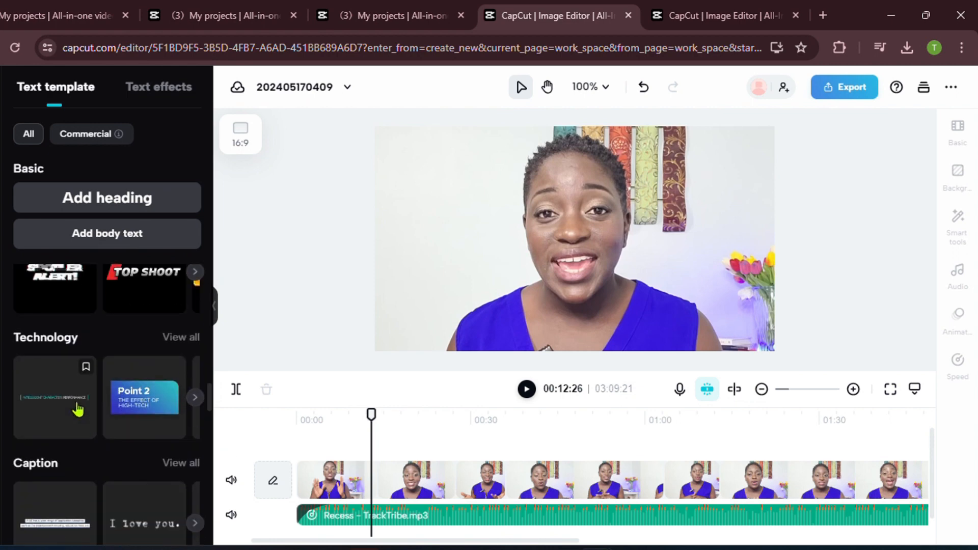
{"action": "scroll", "coordinate": [76, 415], "scroll_direction": "down", "scroll_amount": 3}
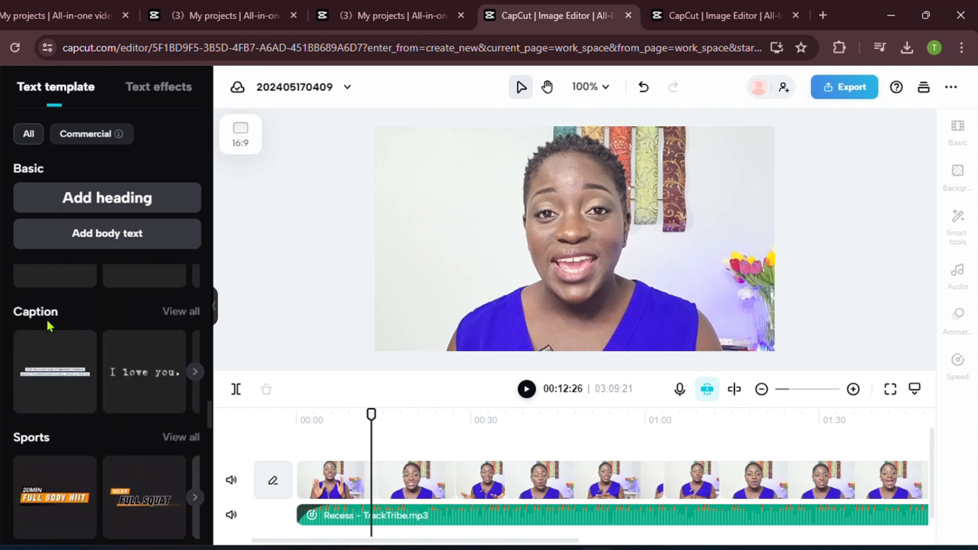
{"action": "scroll", "coordinate": [53, 365], "scroll_direction": "down", "scroll_amount": 3}
{"action": "scroll", "coordinate": [64, 383], "scroll_direction": "down", "scroll_amount": 4}
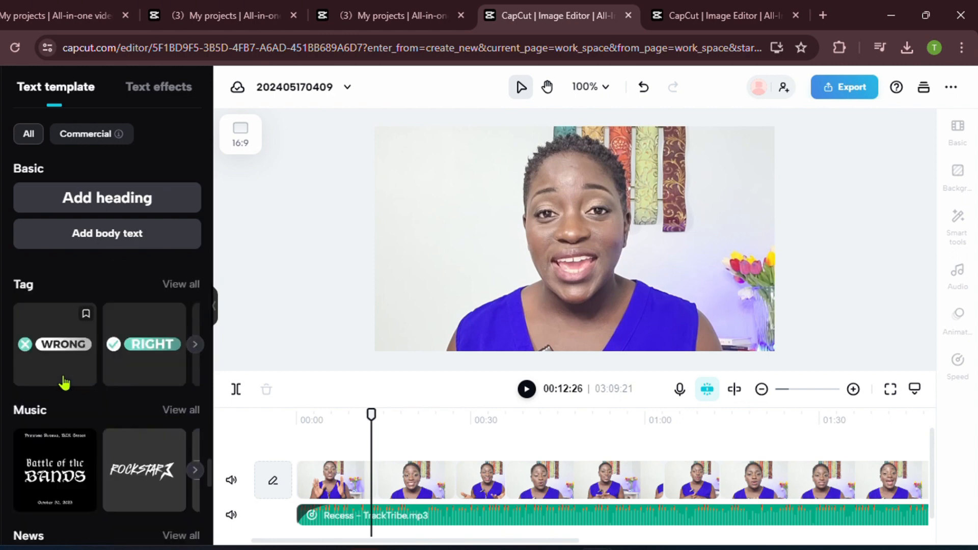
{"action": "scroll", "coordinate": [63, 383], "scroll_direction": "up", "scroll_amount": 10}
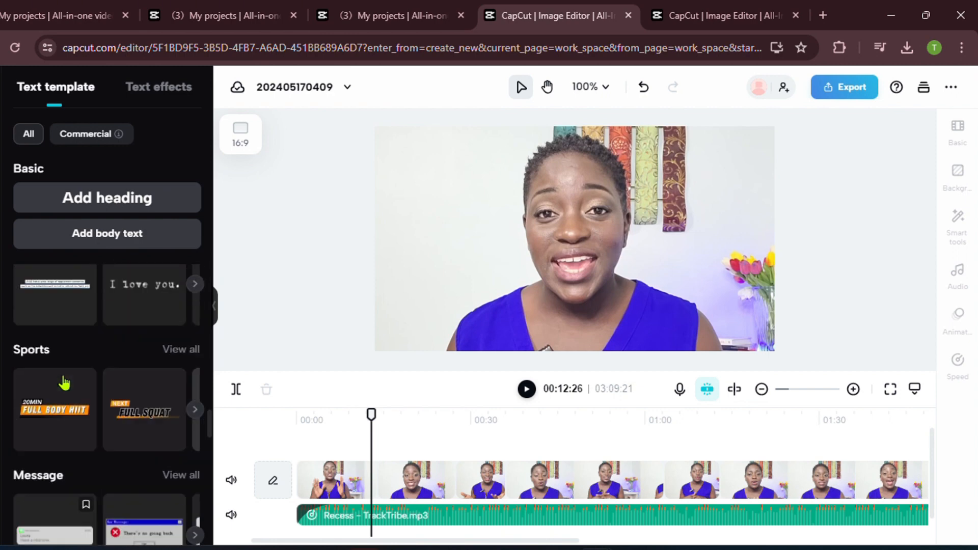
{"action": "scroll", "coordinate": [65, 379], "scroll_direction": "up", "scroll_amount": 8}
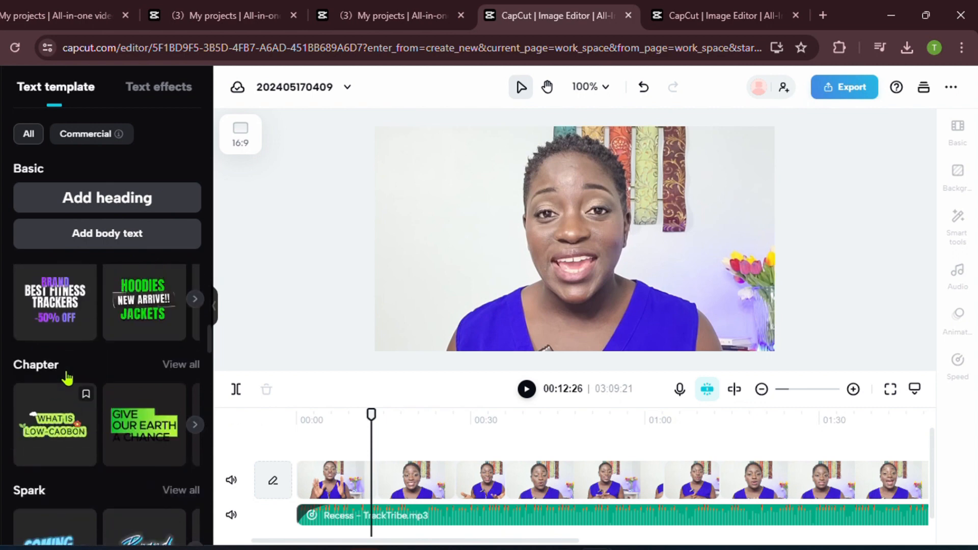
Add the red ABC trending text template and place it beside the speaker's head at X -437, Y 104.
{"action": "scroll", "coordinate": [67, 375], "scroll_direction": "up", "scroll_amount": 6}
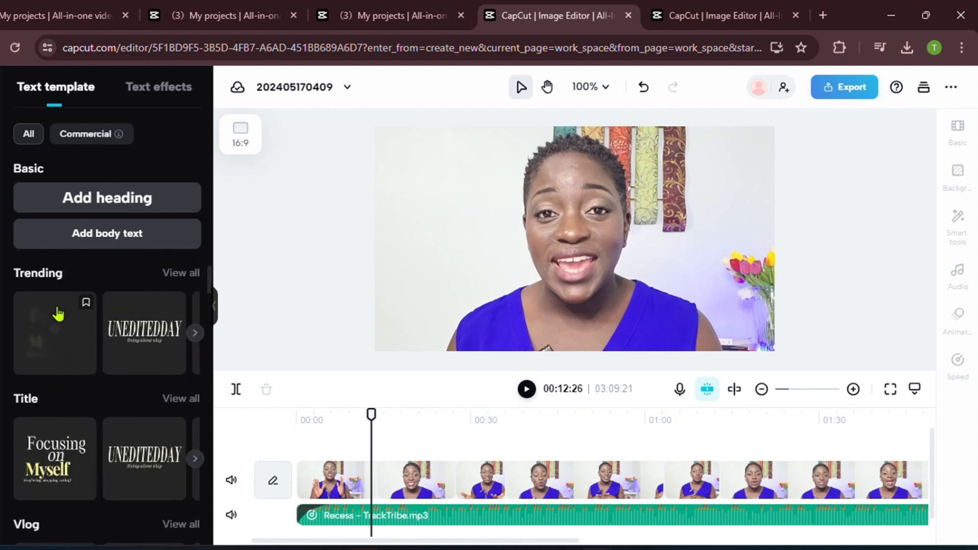
{"action": "left_click", "coordinate": [195, 332]}
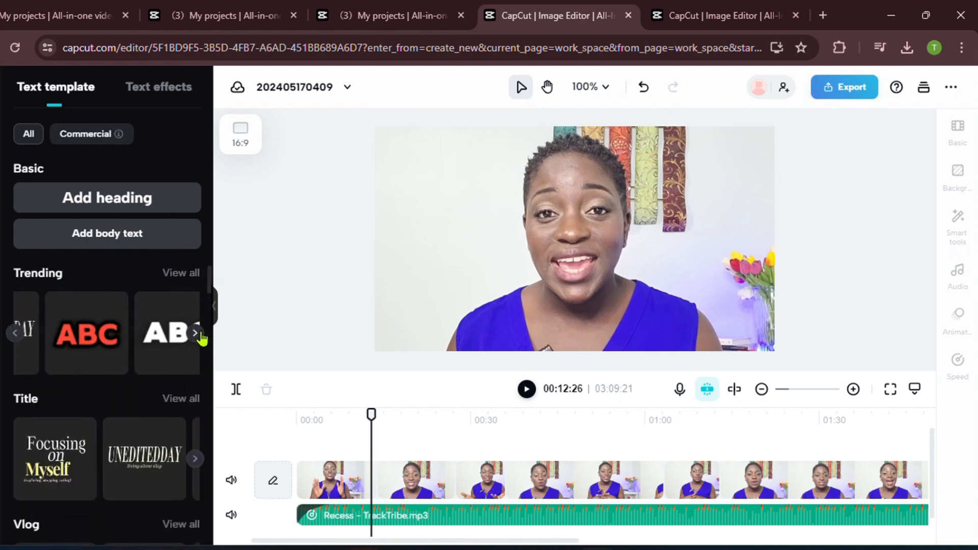
{"action": "left_click", "coordinate": [71, 335]}
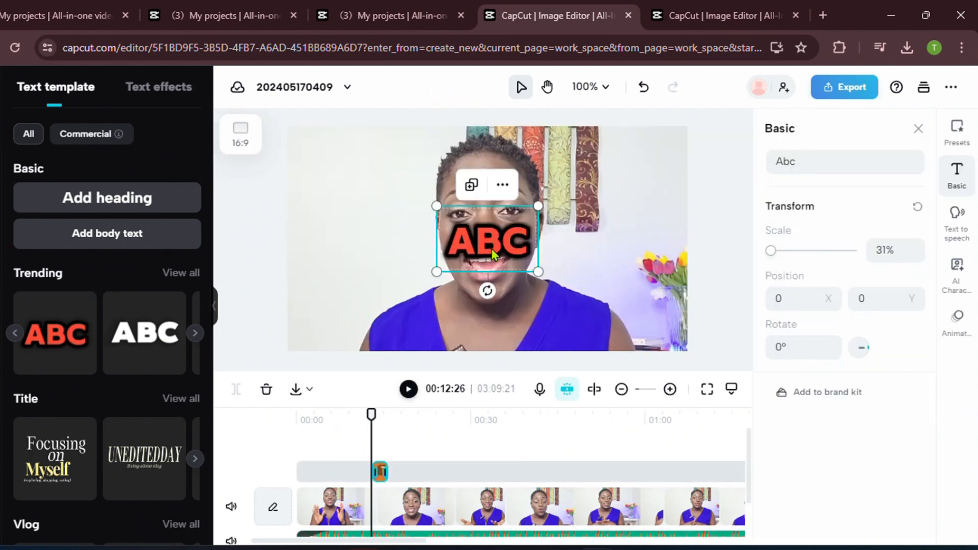
{"action": "left_click_drag", "start_coordinate": [492, 253], "coordinate": [353, 218]}
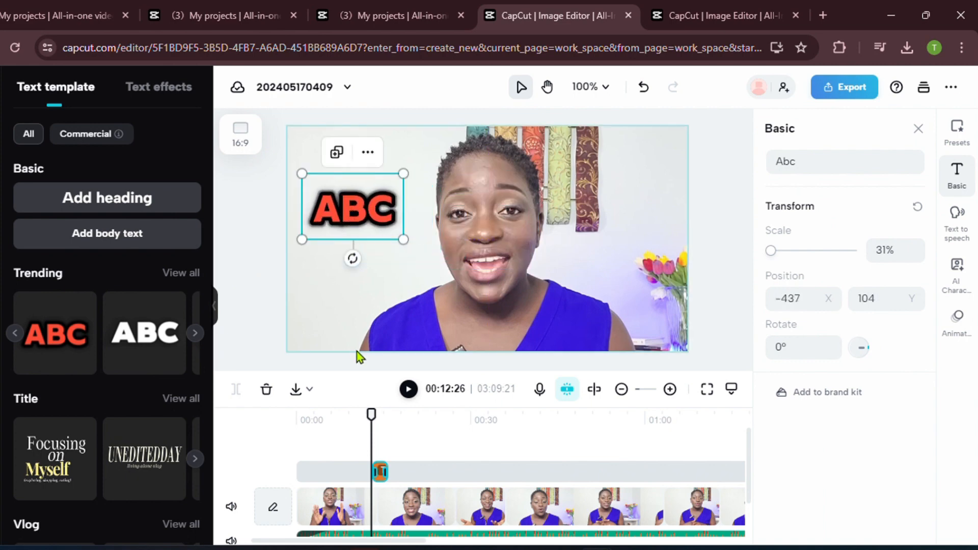
Play the part with the ABC text, and move its clip on the timeline to start at 00:08:10.
{"action": "left_click", "coordinate": [408, 390]}
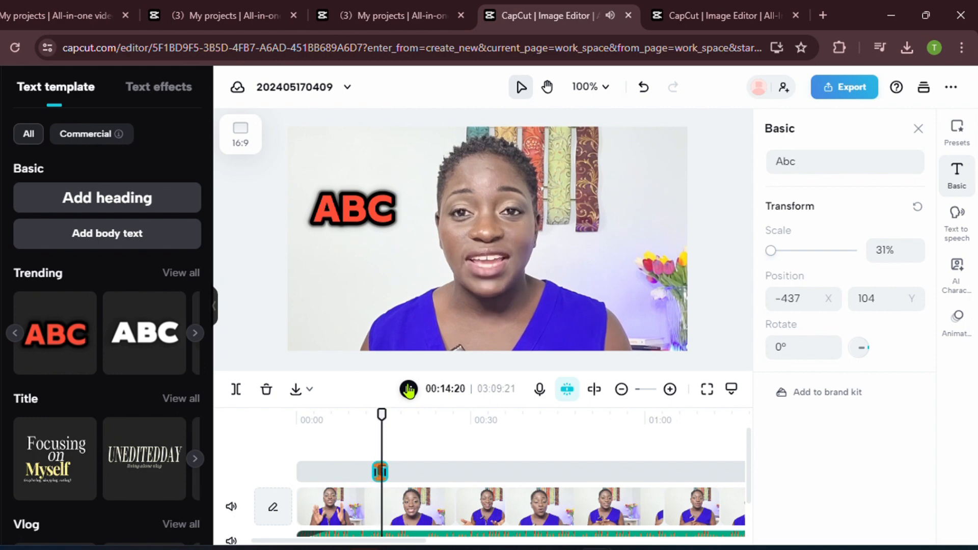
{"action": "left_click_drag", "start_coordinate": [385, 414], "coordinate": [345, 419]}
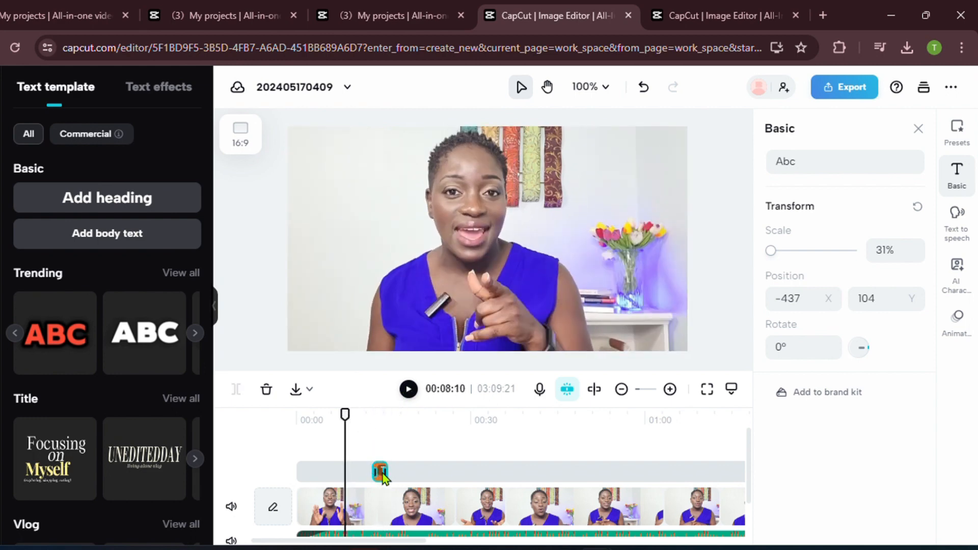
{"action": "left_click_drag", "start_coordinate": [383, 473], "coordinate": [349, 469]}
{"action": "left_click", "coordinate": [353, 473]}
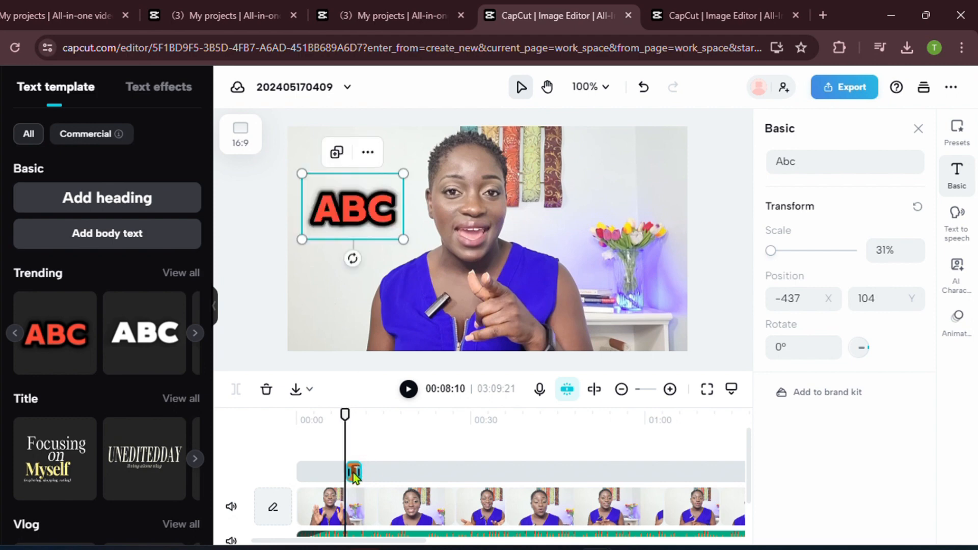
Replace the template's wording with "Capcut" and scale the text to 24% so it fits beside the speaker.
{"action": "left_click", "coordinate": [396, 218]}
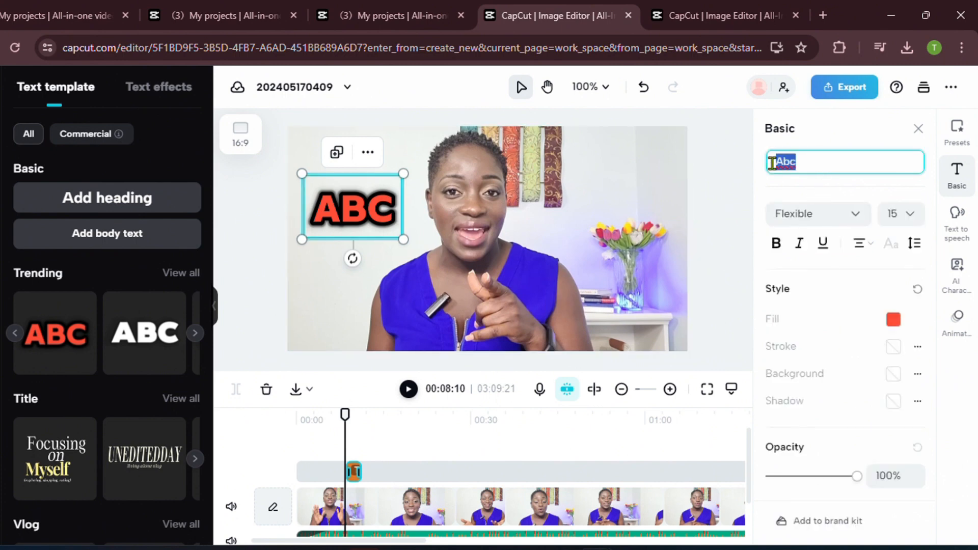
{"action": "type", "text": "Cap"}
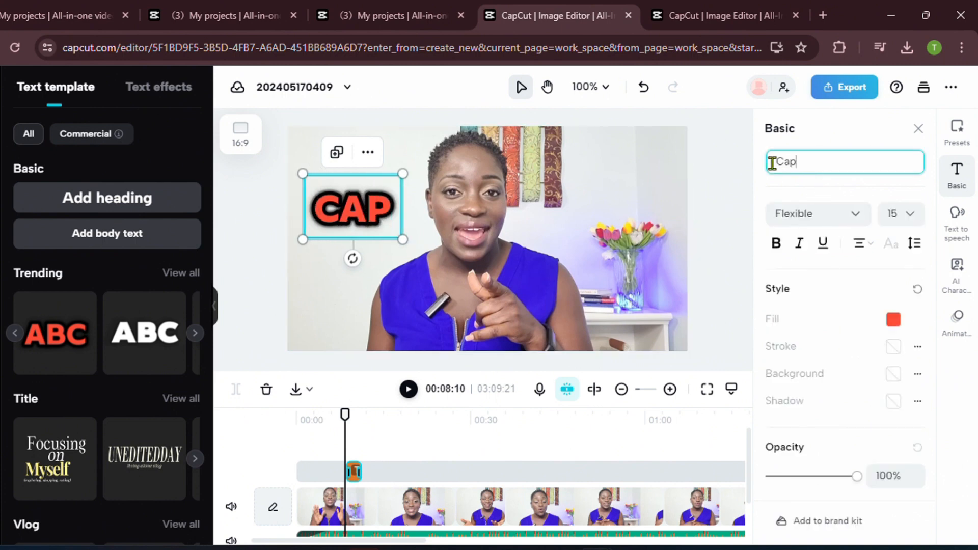
{"action": "type", "text": "cut"}
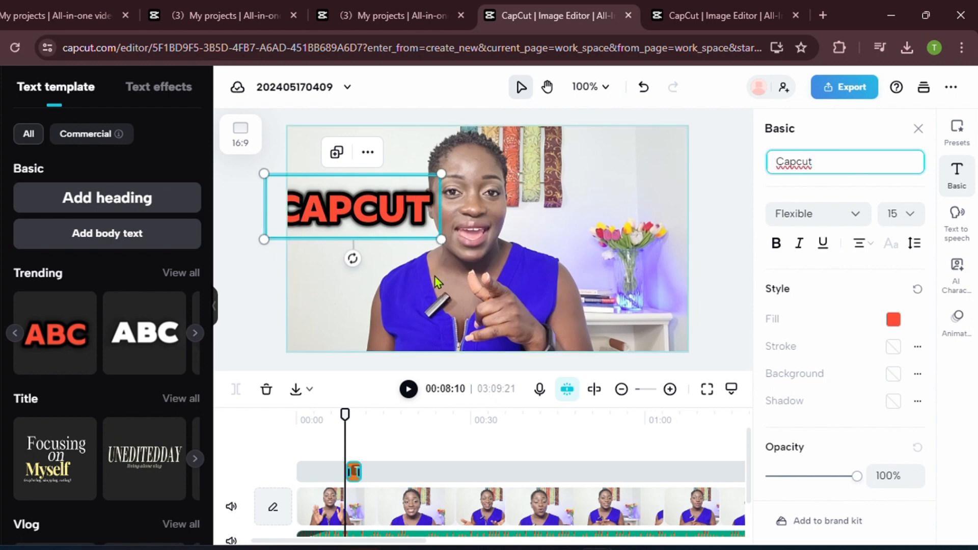
{"action": "left_click", "coordinate": [439, 240]}
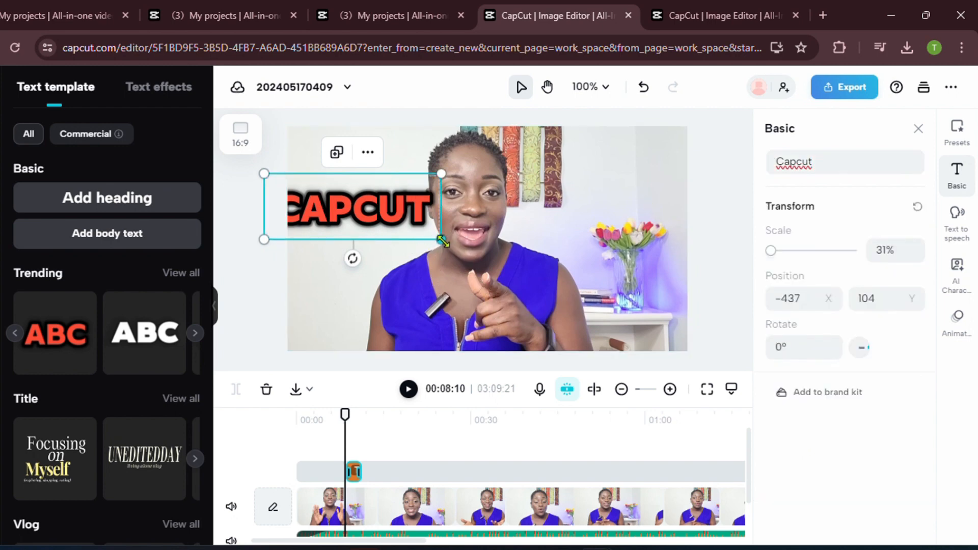
{"action": "left_click_drag", "start_coordinate": [442, 241], "coordinate": [382, 216]}
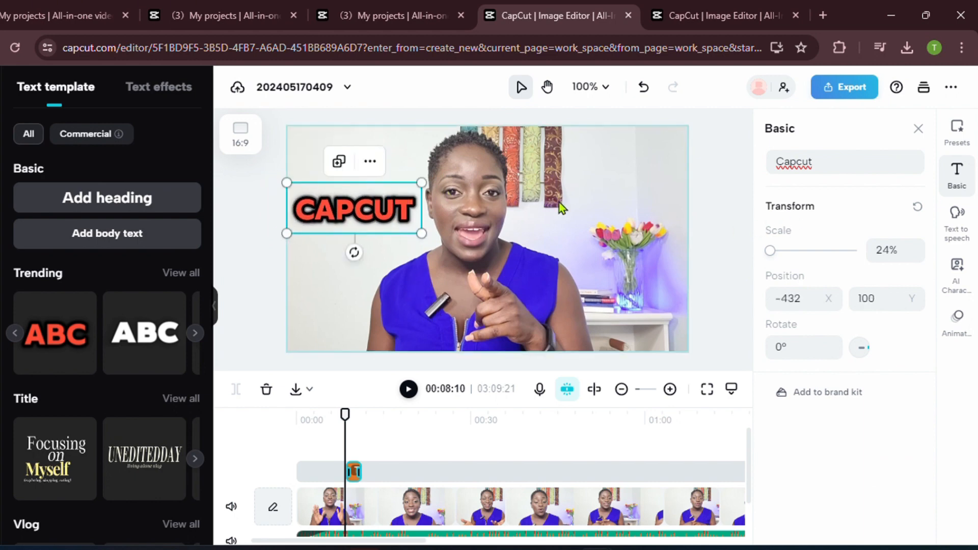
Change the Capcut text's fill colour to dark blue #204fad and move the text slightly lower.
{"action": "left_click", "coordinate": [355, 209]}
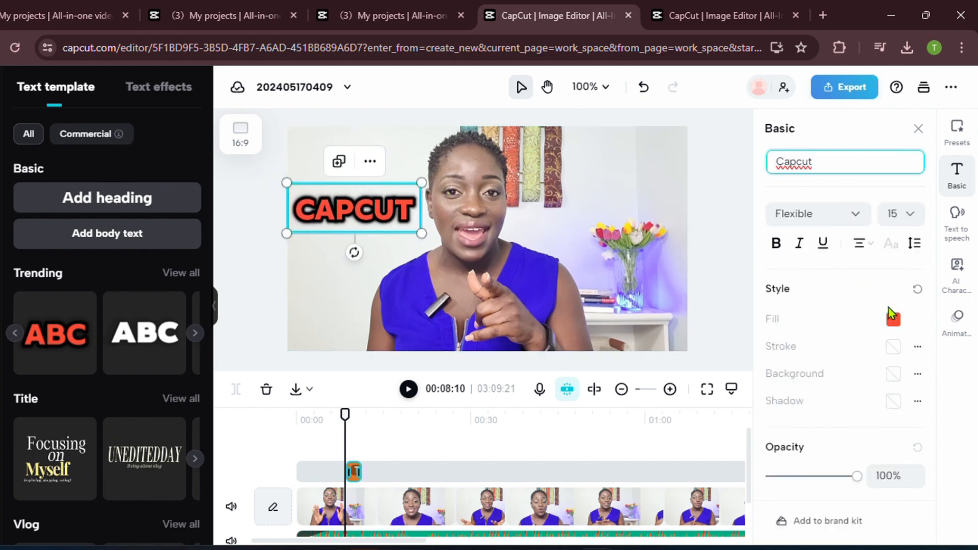
{"action": "left_click", "coordinate": [894, 320]}
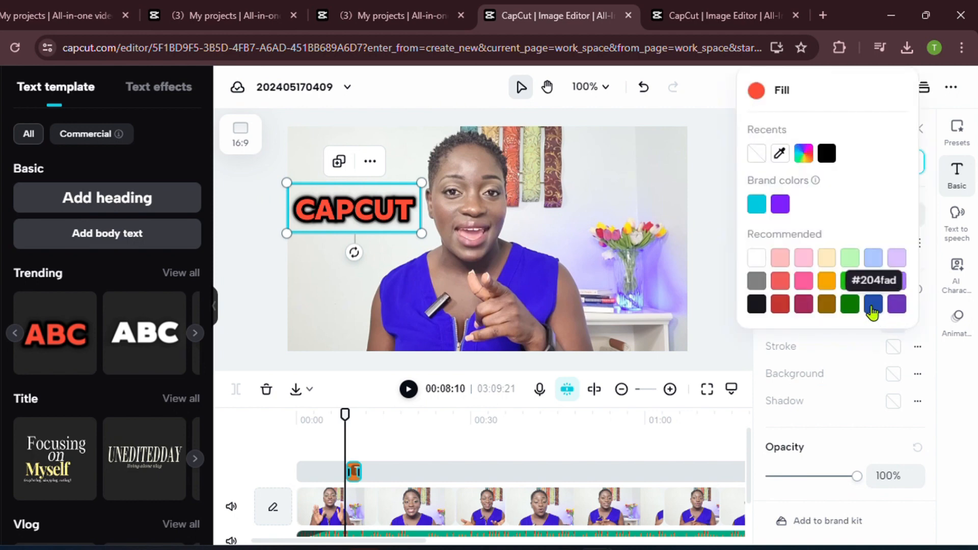
{"action": "left_click", "coordinate": [873, 305]}
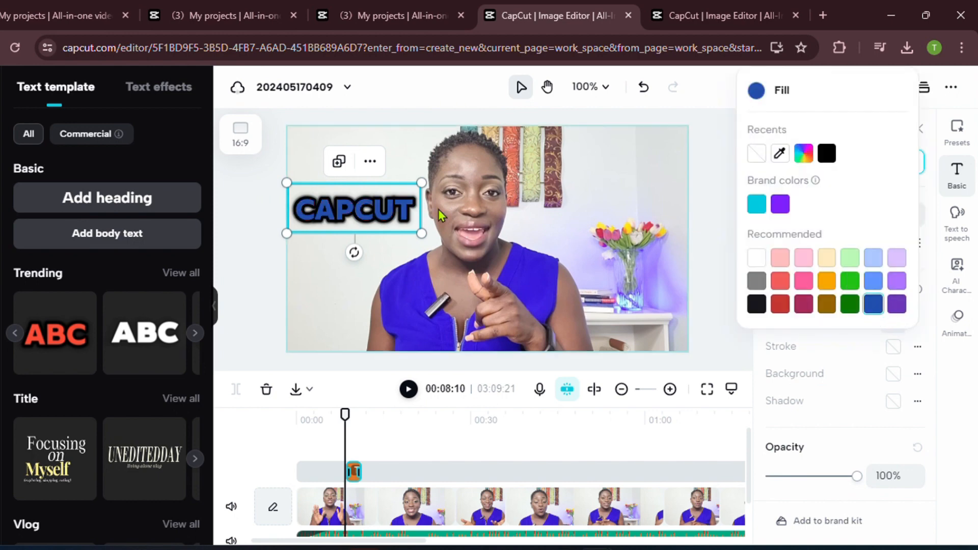
{"action": "left_click", "coordinate": [359, 211]}
{"action": "left_click_drag", "start_coordinate": [360, 213], "coordinate": [362, 219]}
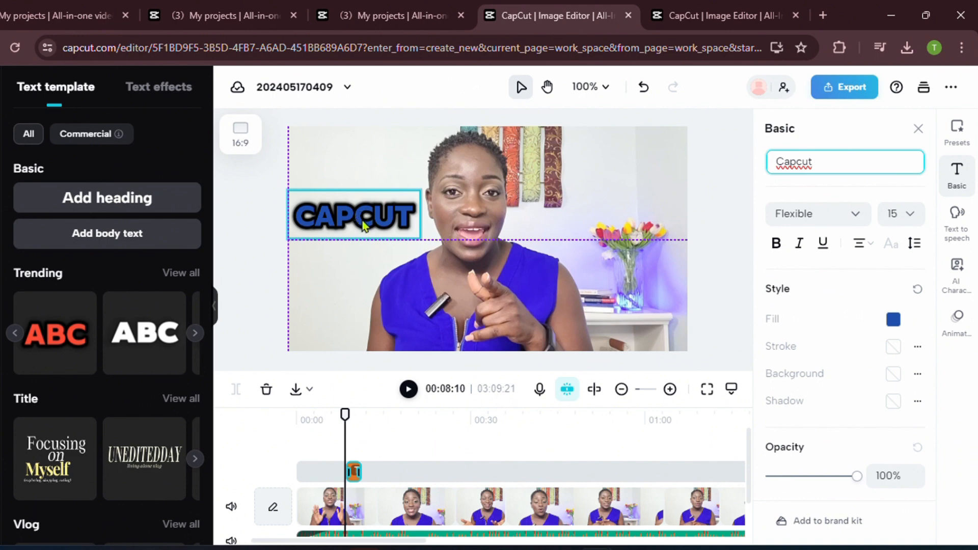
Reduce the Capcut text's font size to 10 and then 6, and move it closer to the frame's edge.
{"action": "left_click", "coordinate": [901, 212]}
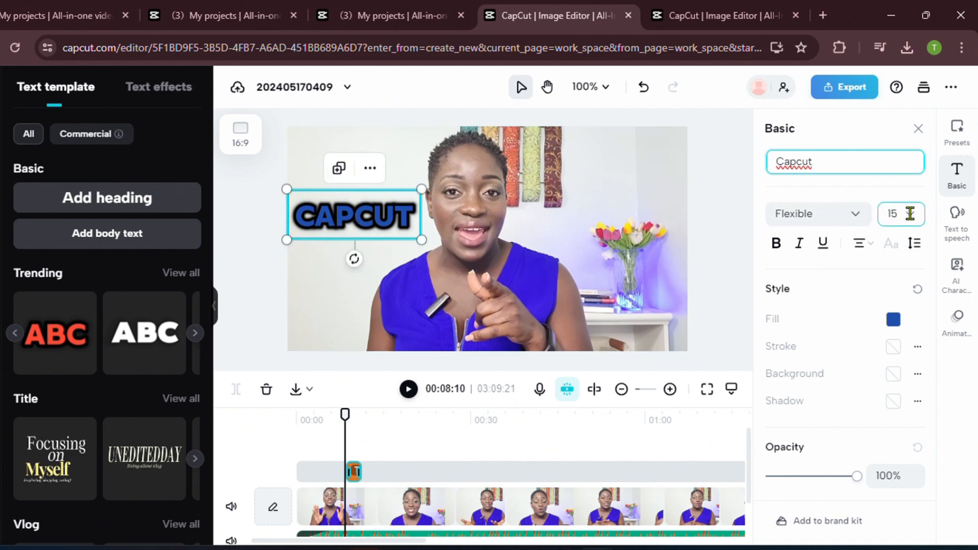
{"action": "left_click", "coordinate": [910, 215]}
{"action": "left_click", "coordinate": [890, 238]}
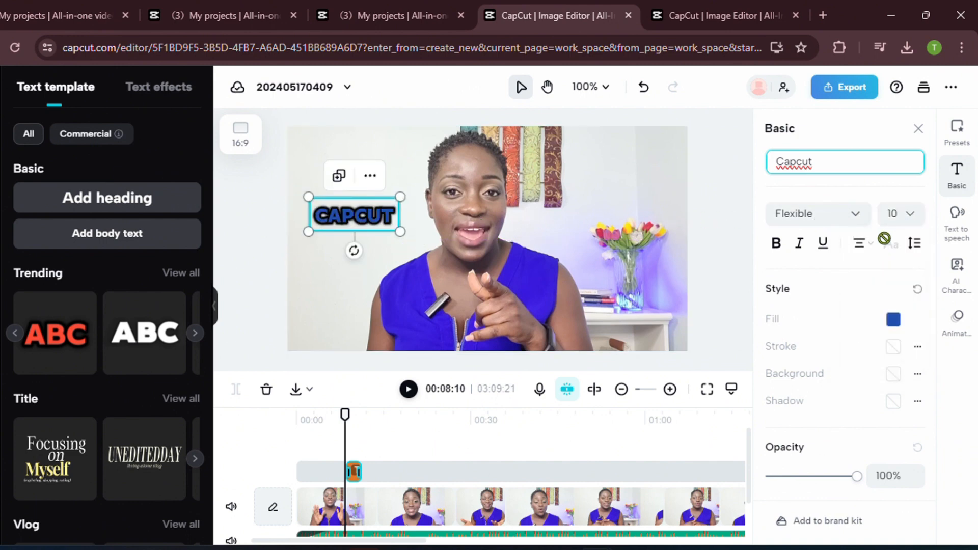
{"action": "left_click", "coordinate": [916, 214]}
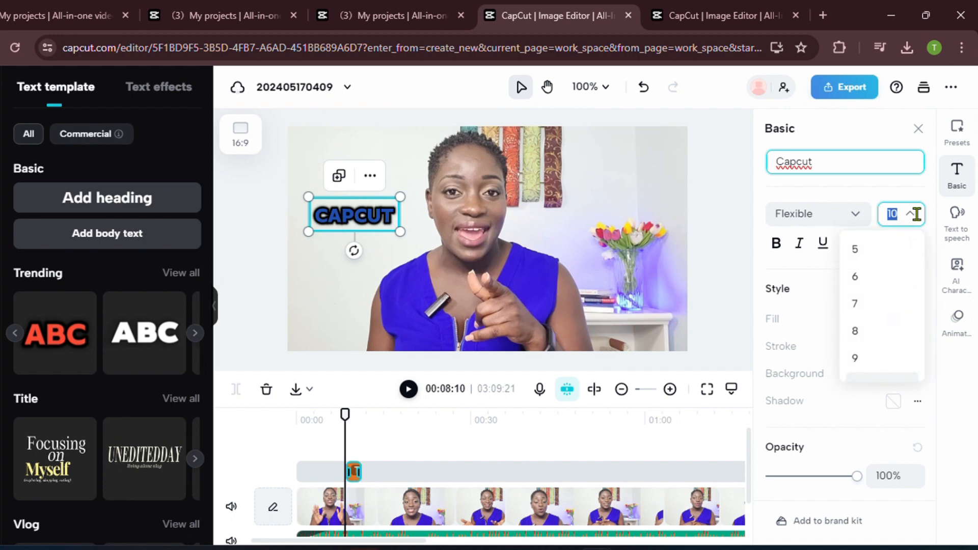
{"action": "left_click", "coordinate": [894, 276]}
{"action": "left_click_drag", "start_coordinate": [326, 226], "coordinate": [297, 237]}
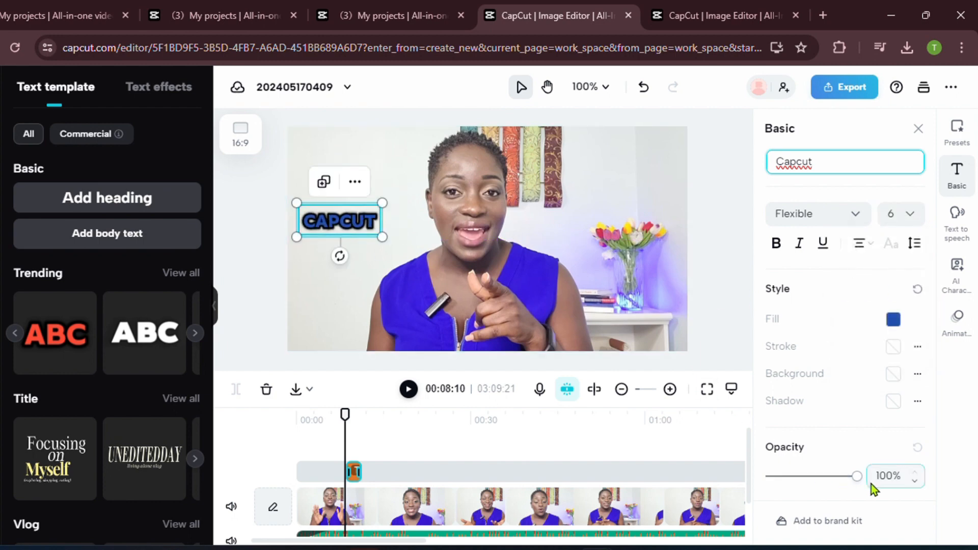
Lower the Capcut text's opacity to 93% and set its font size to 7.
{"action": "left_click_drag", "start_coordinate": [818, 479], "coordinate": [852, 479]}
{"action": "left_click", "coordinate": [911, 214]}
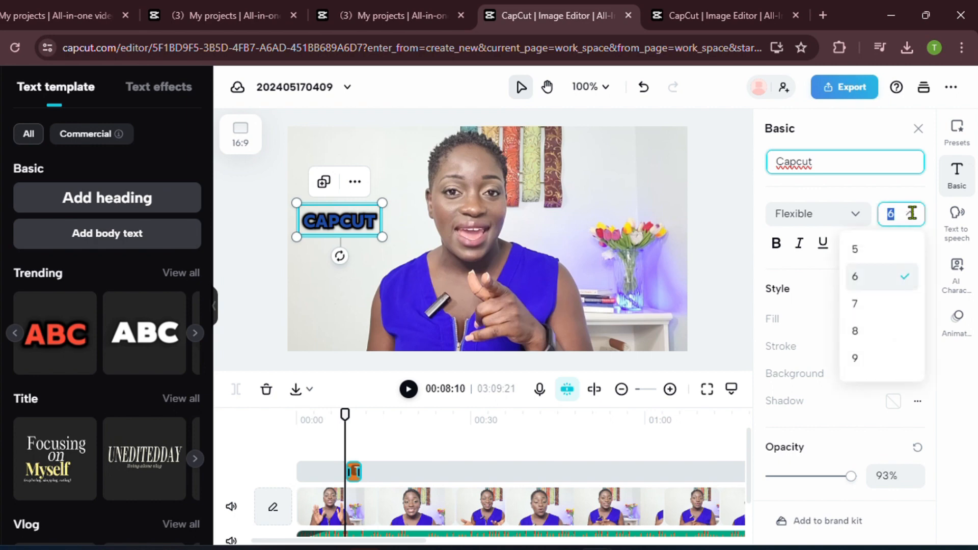
{"action": "left_click", "coordinate": [882, 304]}
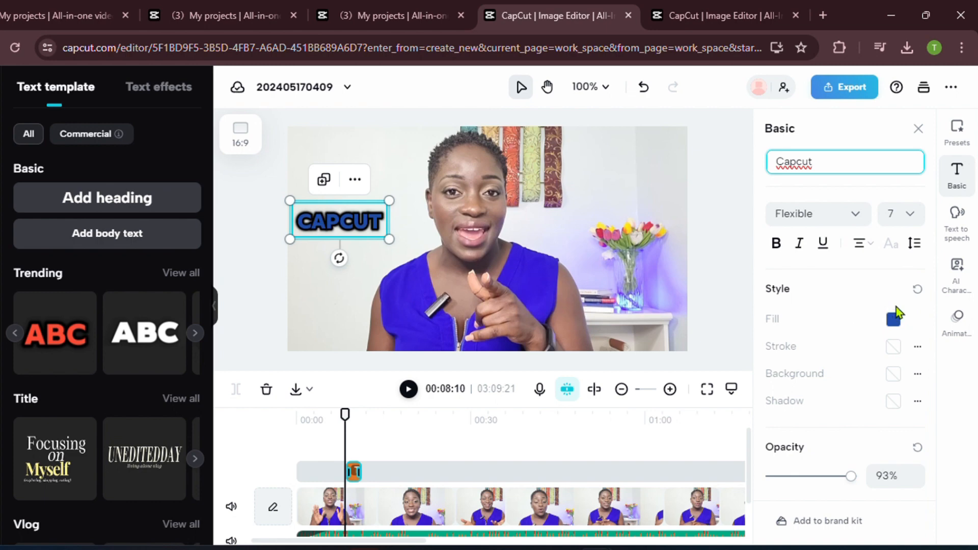
Make the Capcut text bold, browse the available fonts and apply the Default font.
{"action": "left_click", "coordinate": [769, 247]}
{"action": "left_click", "coordinate": [843, 216]}
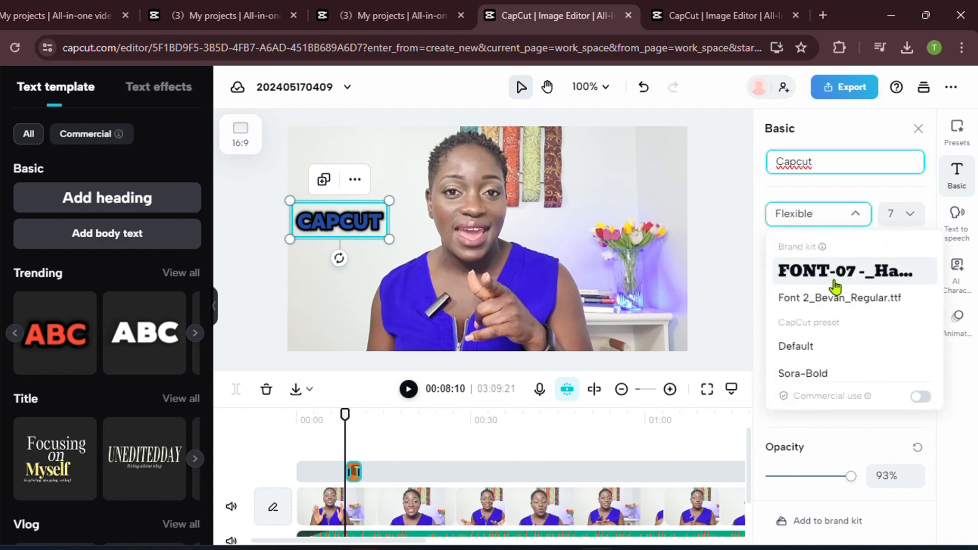
{"action": "scroll", "coordinate": [862, 339], "scroll_direction": "down", "scroll_amount": 3}
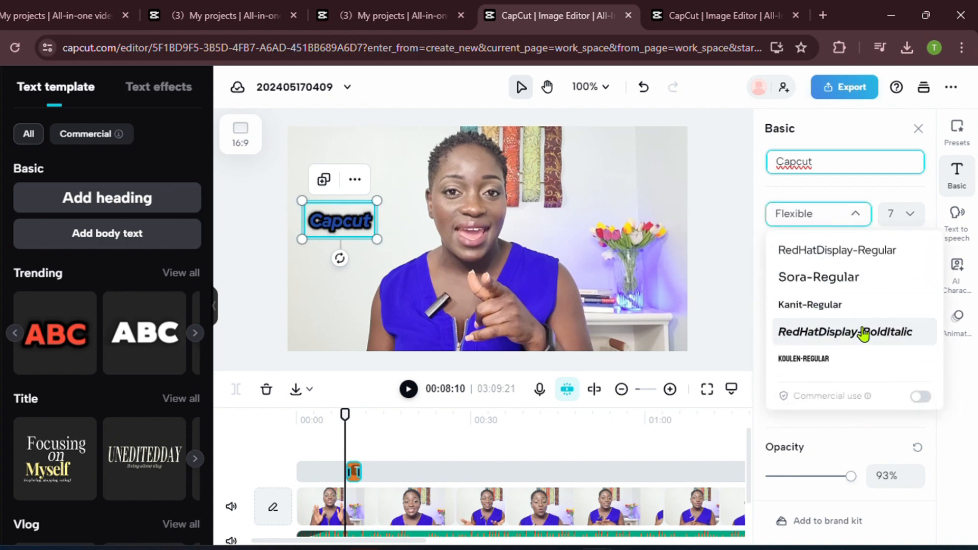
{"action": "scroll", "coordinate": [862, 338], "scroll_direction": "up", "scroll_amount": 3}
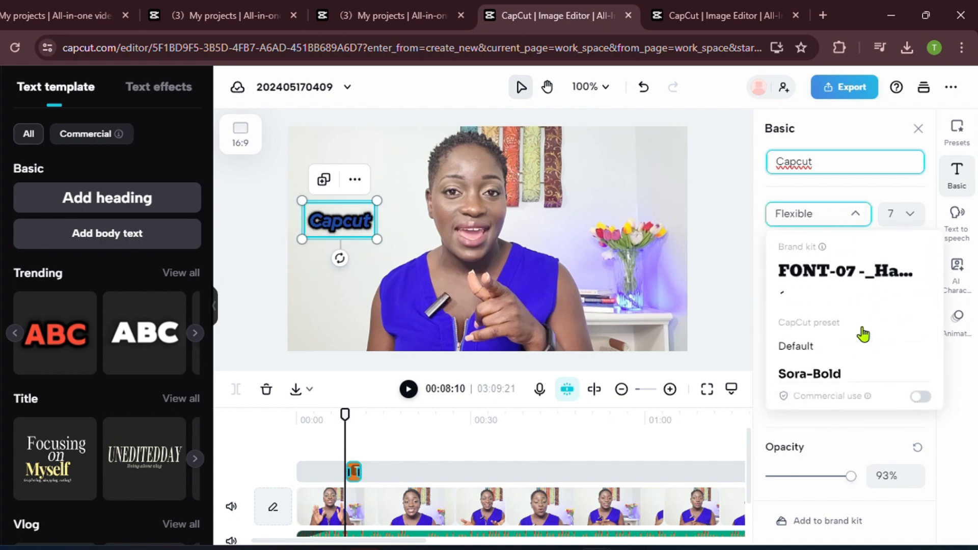
{"action": "left_click", "coordinate": [829, 349]}
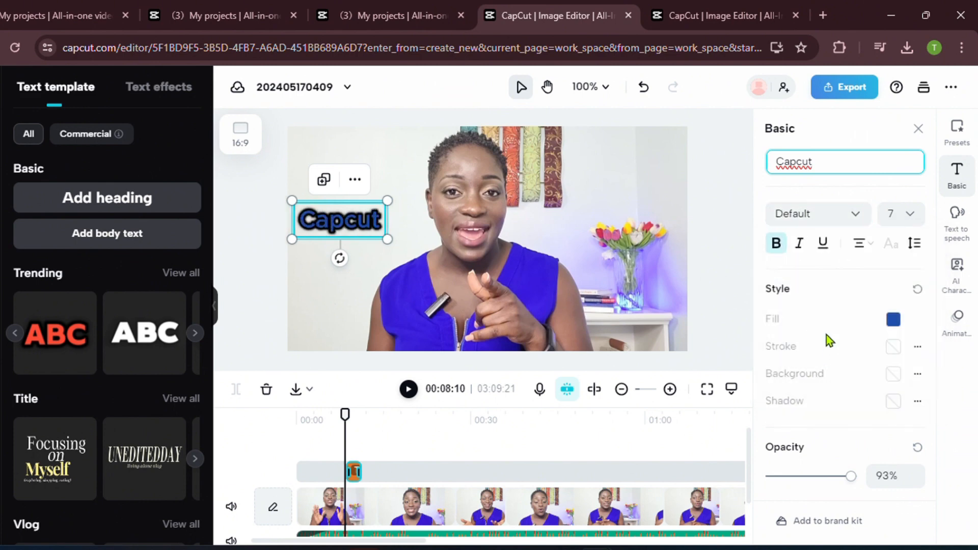
Play the video from 00:08:10 twice to check the Capcut text's timing against the speech.
{"action": "left_click", "coordinate": [408, 392]}
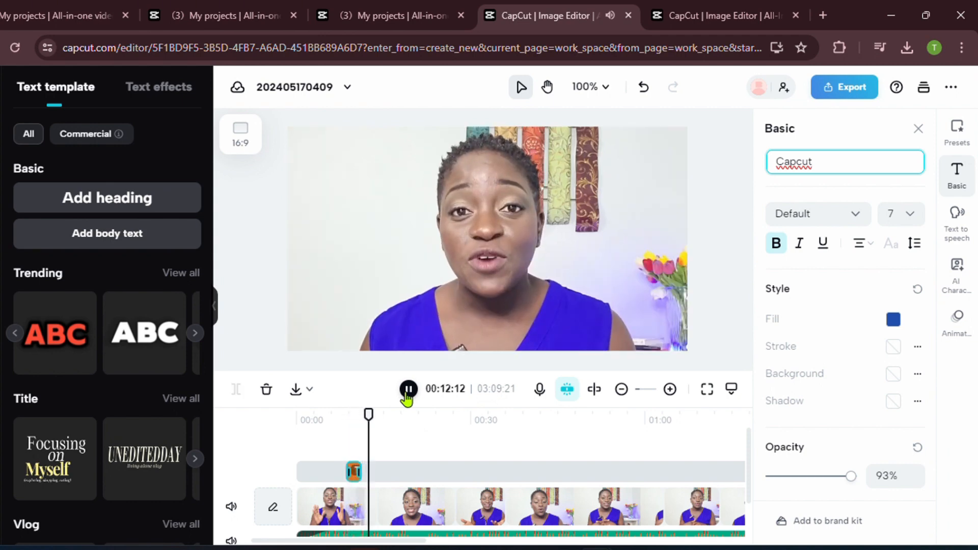
{"action": "left_click", "coordinate": [409, 391]}
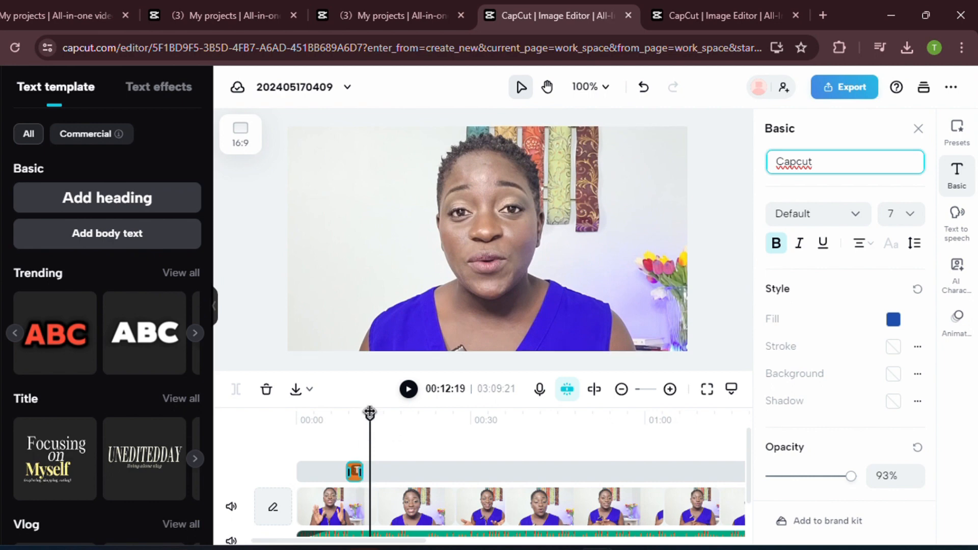
{"action": "left_click_drag", "start_coordinate": [370, 413], "coordinate": [347, 416]}
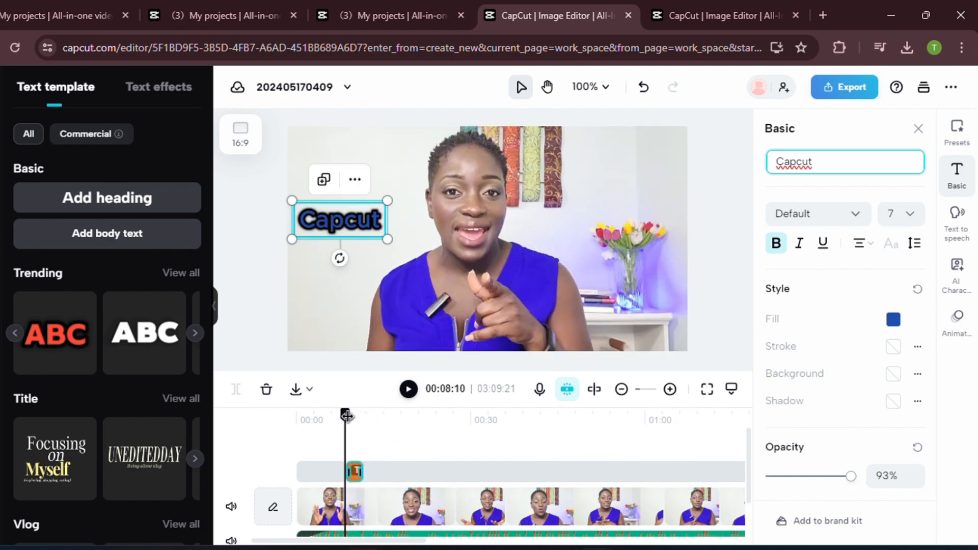
{"action": "left_click", "coordinate": [406, 390]}
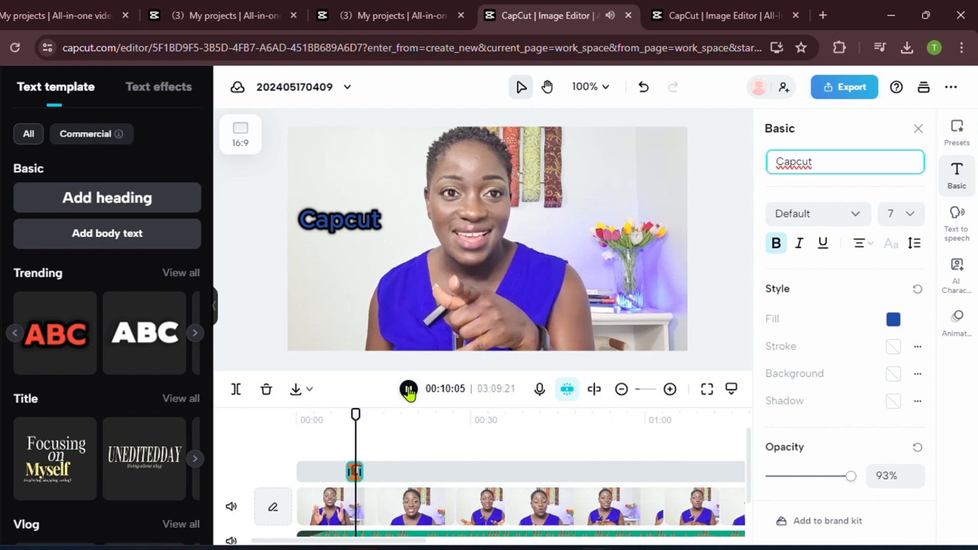
{"action": "left_click", "coordinate": [408, 390]}
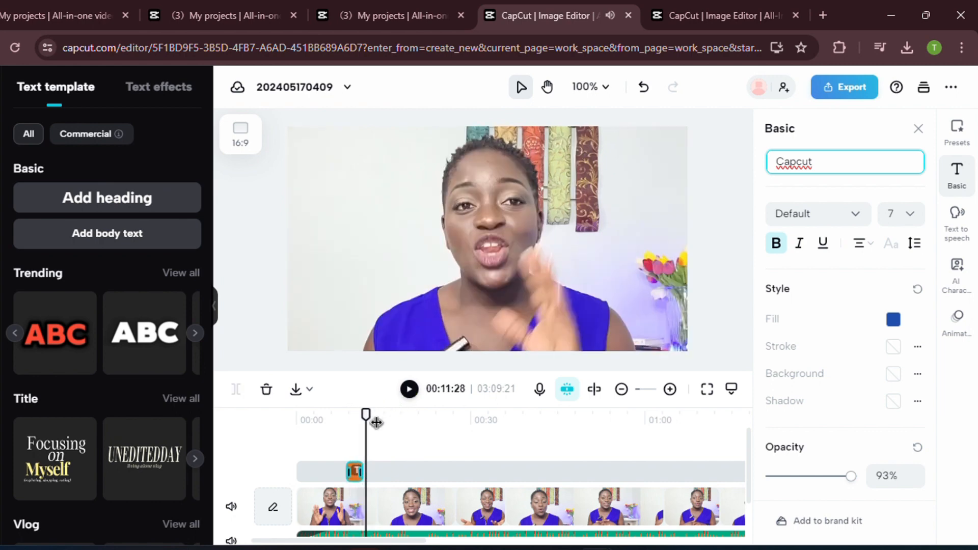
Adjust the end of the Capcut text's clip to about 00:11:18, replay it and return the playhead to 00:08:10.
{"action": "left_click", "coordinate": [363, 472]}
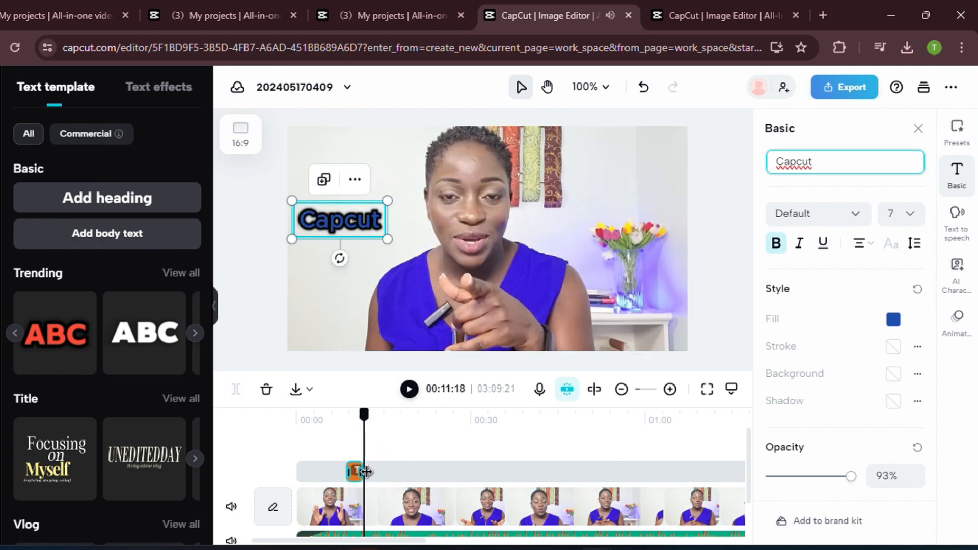
{"action": "left_click_drag", "start_coordinate": [359, 473], "coordinate": [362, 473]}
{"action": "left_click_drag", "start_coordinate": [363, 412], "coordinate": [345, 413]}
{"action": "left_click", "coordinate": [410, 389]}
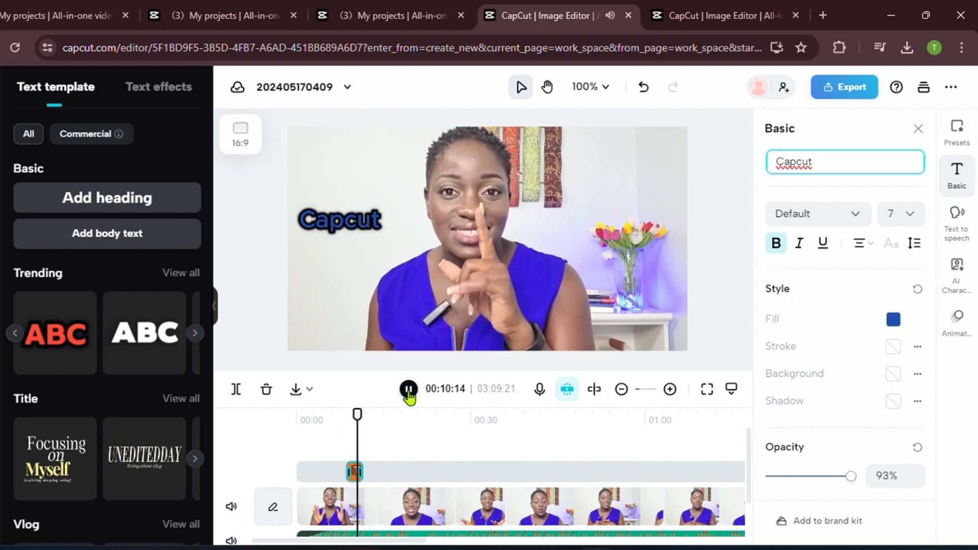
{"action": "left_click", "coordinate": [409, 391]}
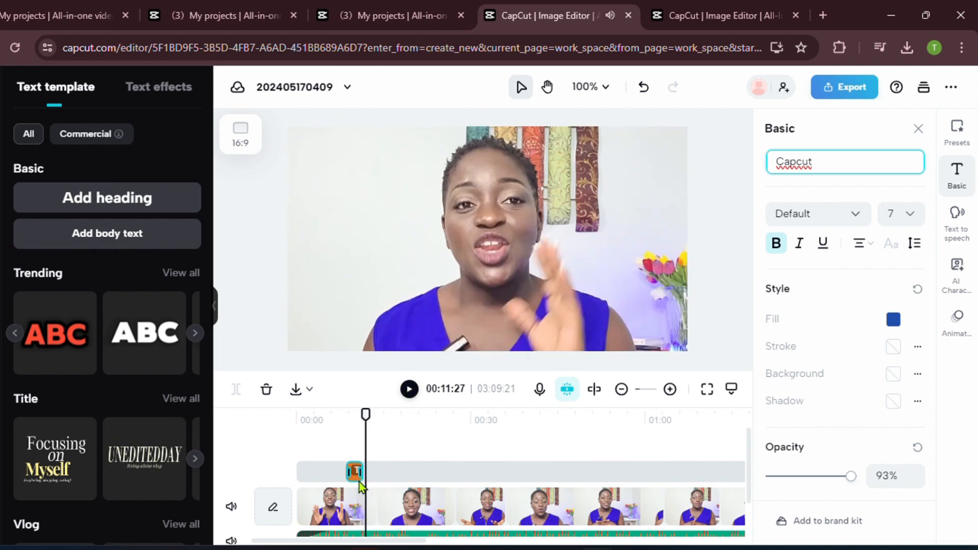
{"action": "left_click_drag", "start_coordinate": [367, 418], "coordinate": [345, 419]}
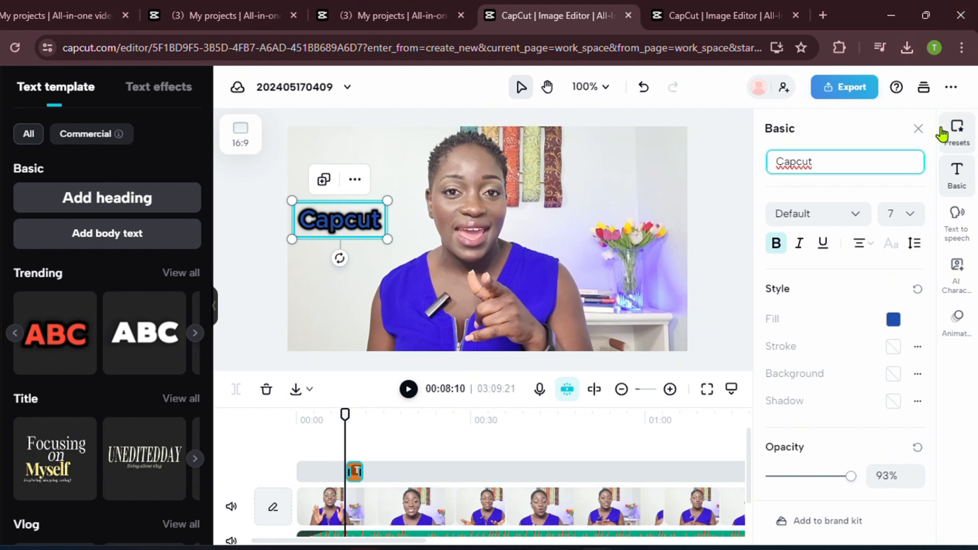
Apply the Throw Out entrance animation to the Capcut text and set its motion duration to 1.0 s.
{"action": "left_click", "coordinate": [917, 129]}
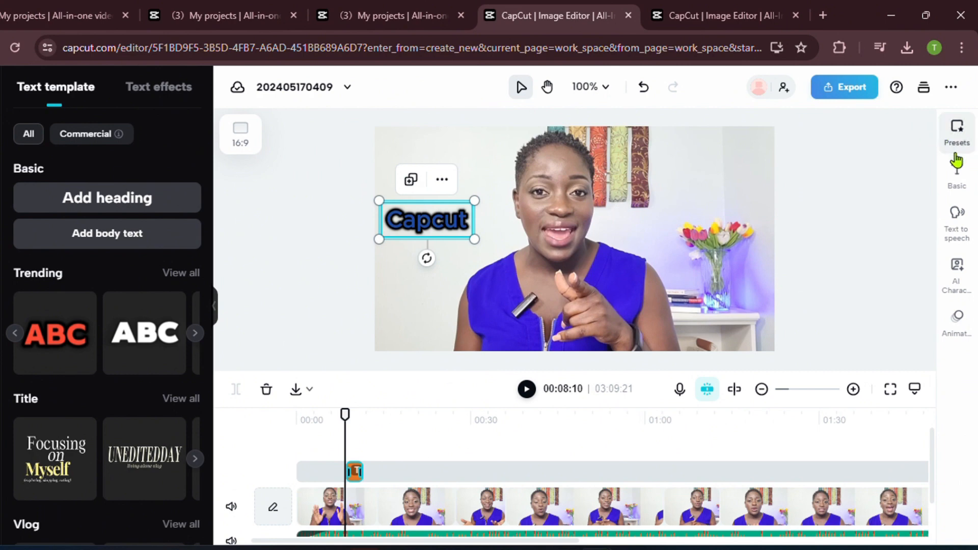
{"action": "left_click", "coordinate": [964, 336]}
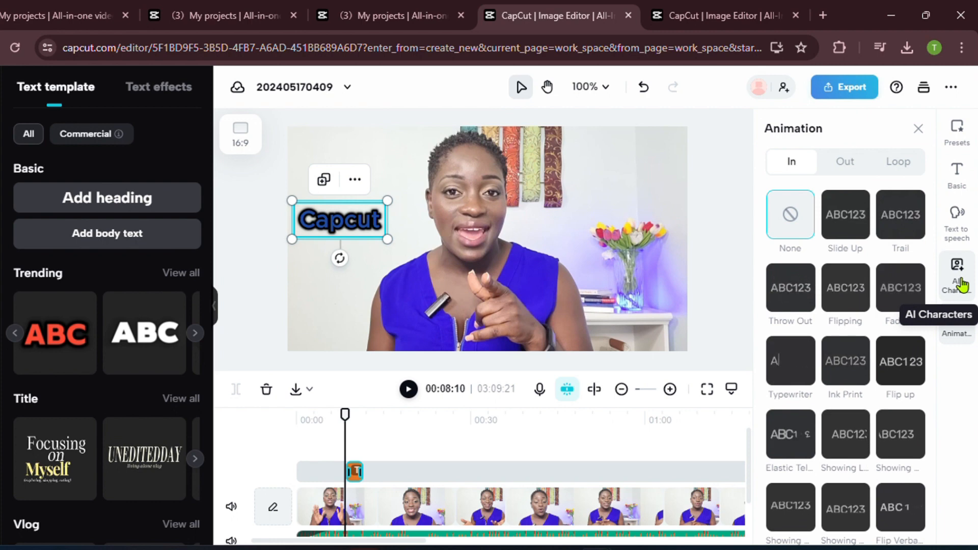
{"action": "left_click", "coordinate": [797, 290]}
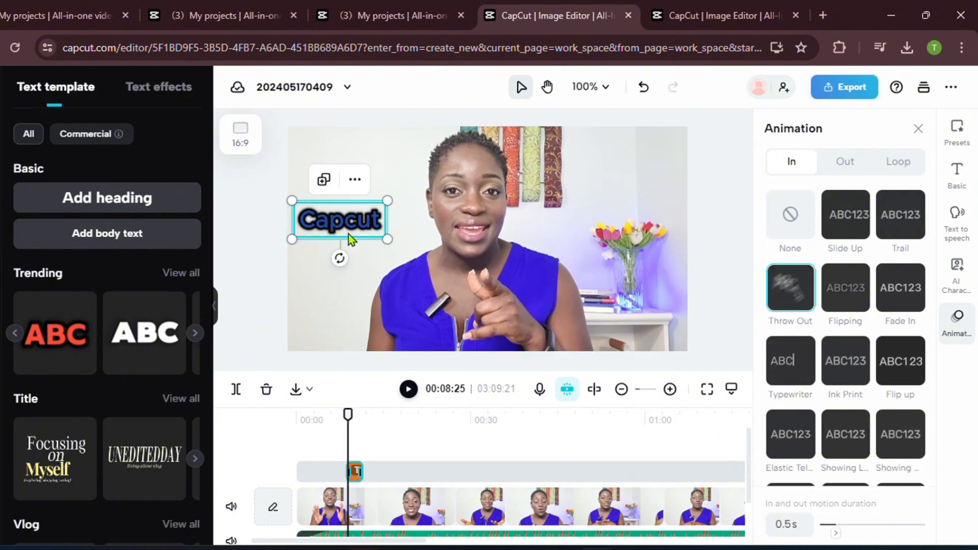
{"action": "left_click", "coordinate": [795, 299]}
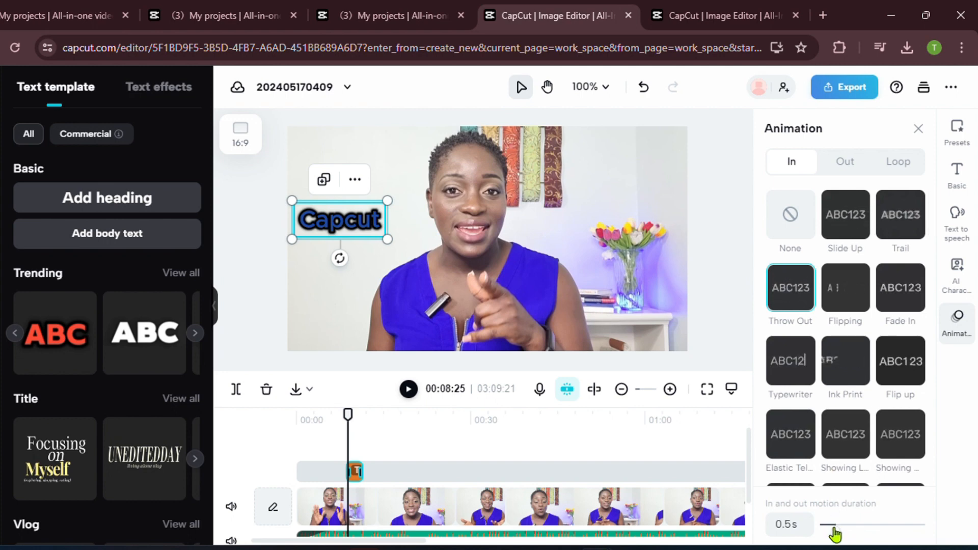
{"action": "left_click_drag", "start_coordinate": [834, 534], "coordinate": [850, 531]}
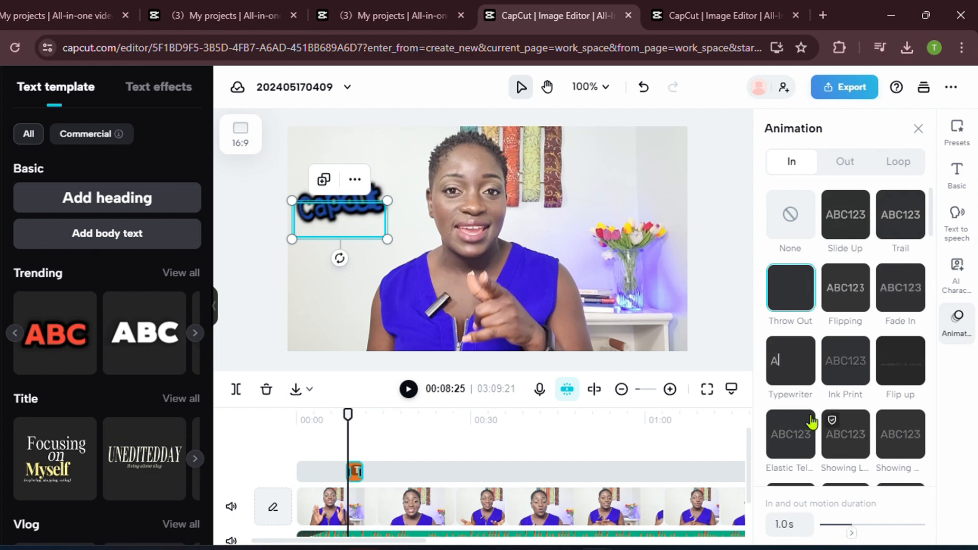
Play the Capcut text's entrance animation twice, close the animation settings and place the playhead at 00:09:23.
{"action": "left_click", "coordinate": [408, 390]}
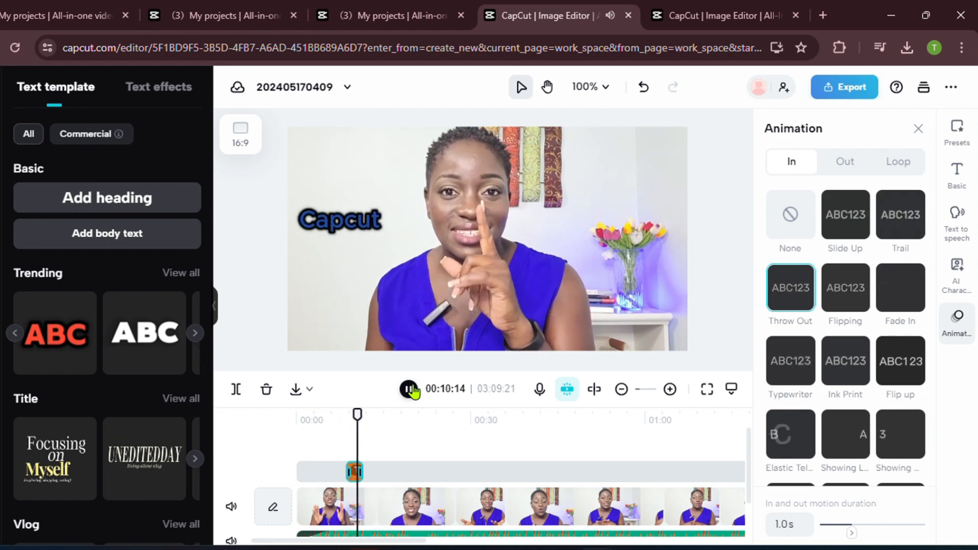
{"action": "left_click", "coordinate": [409, 390]}
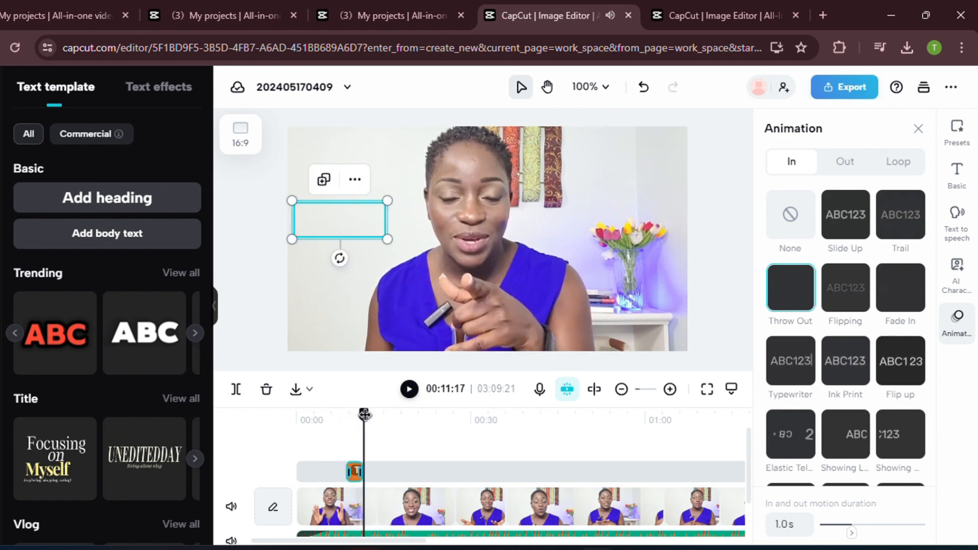
{"action": "left_click_drag", "start_coordinate": [364, 414], "coordinate": [345, 415]}
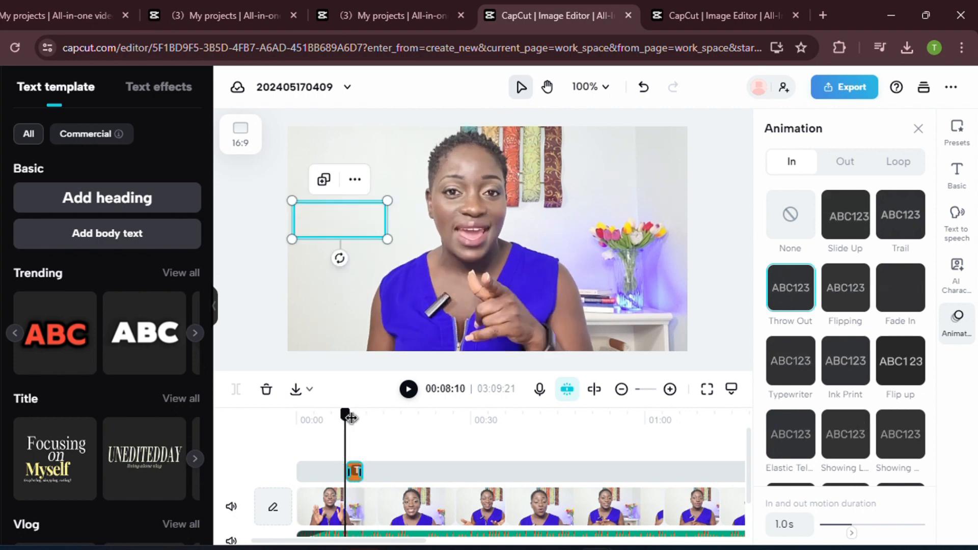
{"action": "left_click", "coordinate": [409, 390]}
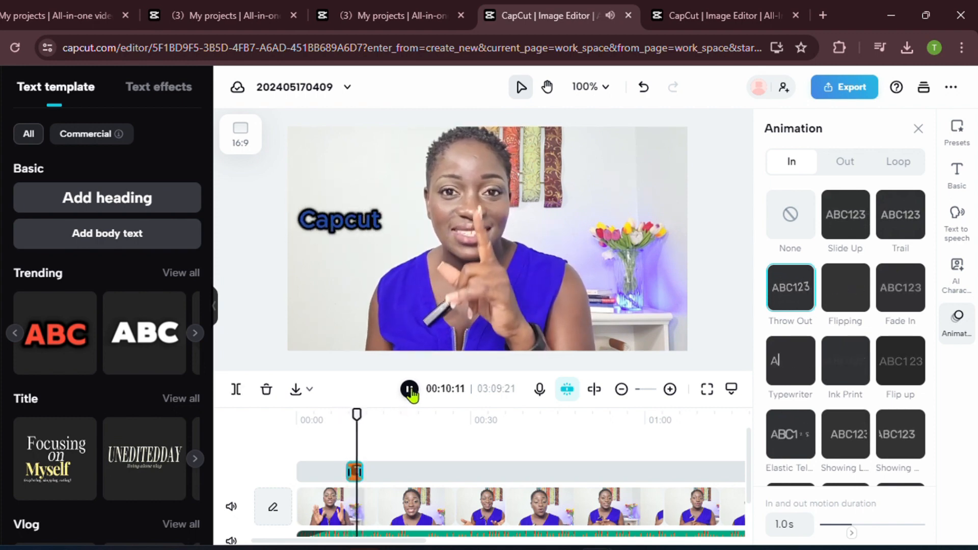
{"action": "left_click", "coordinate": [410, 391]}
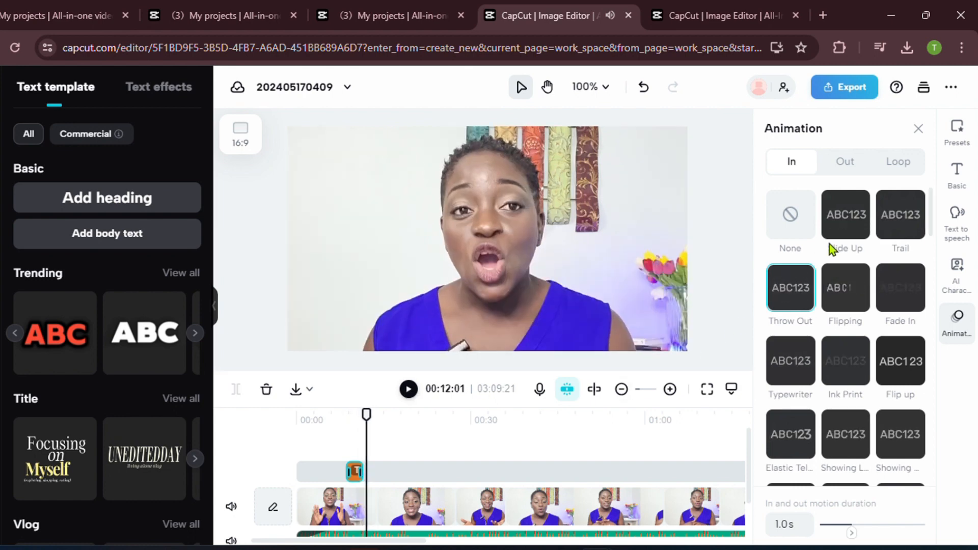
{"action": "left_click", "coordinate": [919, 129]}
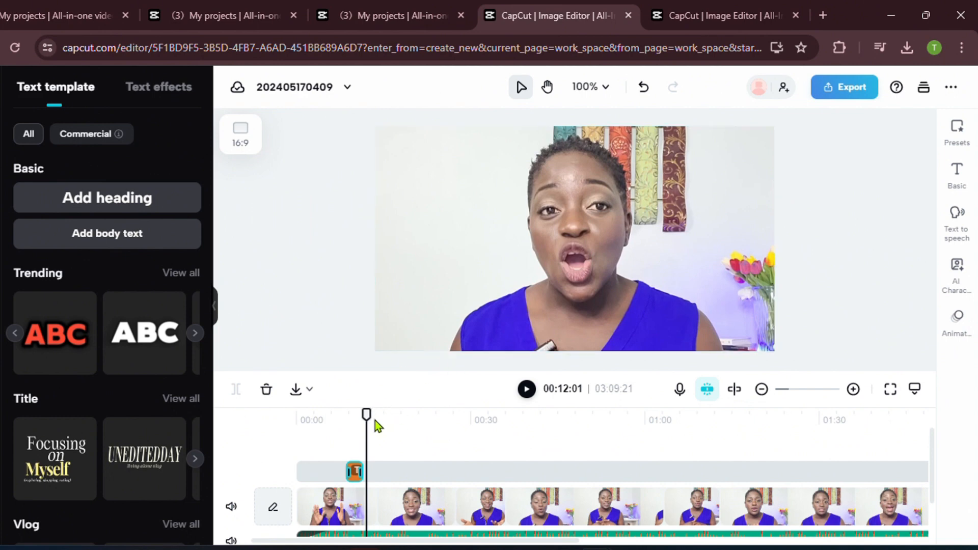
{"action": "mouse_move", "coordinate": [364, 419]}
{"action": "left_mouse_down"}
{"action": "mouse_move", "coordinate": [345, 419]}
{"action": "mouse_move", "coordinate": [353, 418]}
{"action": "left_mouse_up"}
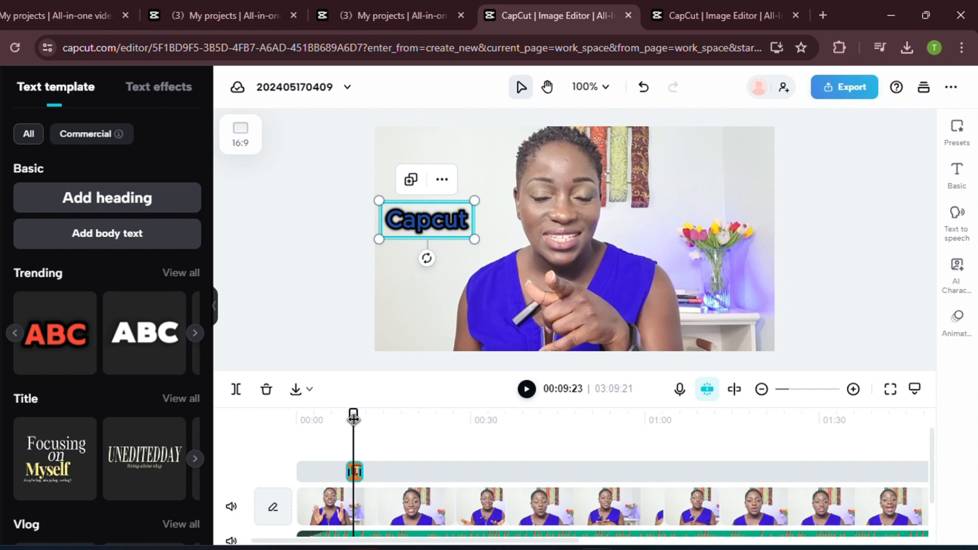
Browse the text templates down to the Chapter category and look through its further designs.
{"action": "scroll", "coordinate": [142, 383], "scroll_direction": "down", "scroll_amount": 10}
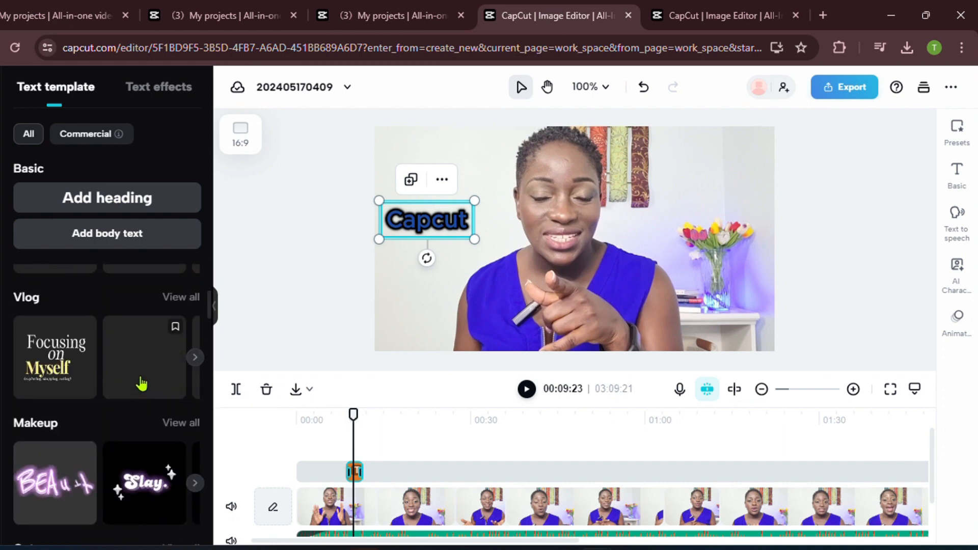
{"action": "left_click", "coordinate": [194, 307]}
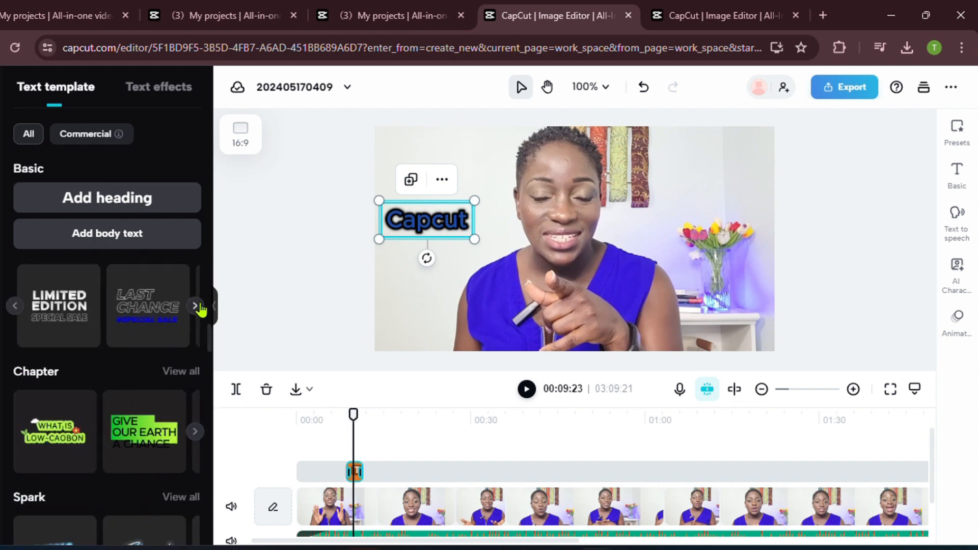
{"action": "left_click", "coordinate": [197, 433]}
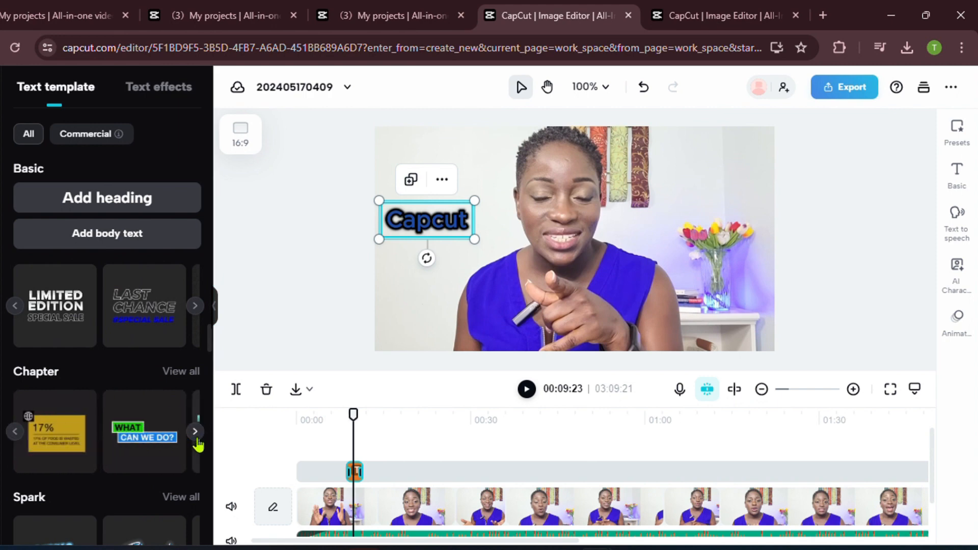
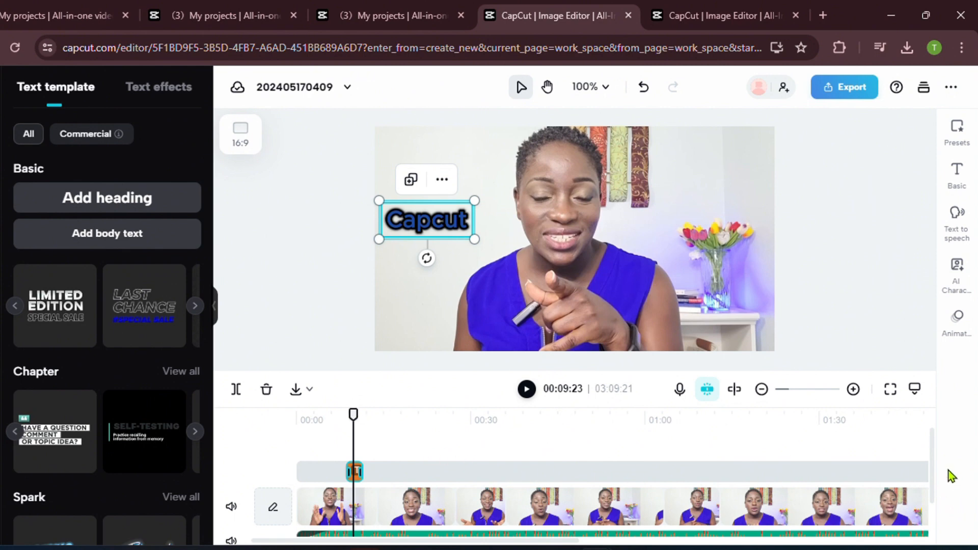
Open the elements library and look through its stock videos, photos, AI characters, stickers and Giphy sections.
{"action": "left_click_drag", "start_coordinate": [932, 454], "coordinate": [933, 469]}
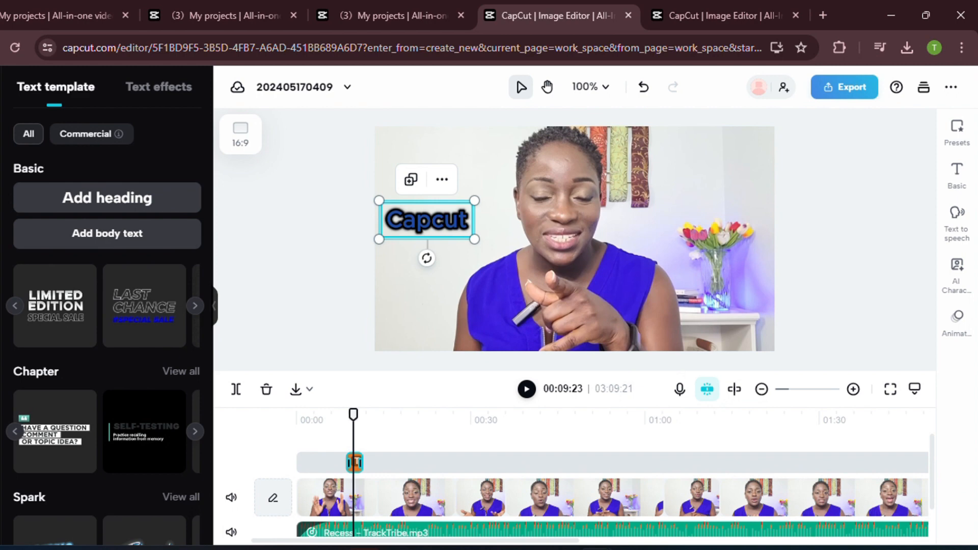
{"action": "left_click", "coordinate": [1, 219]}
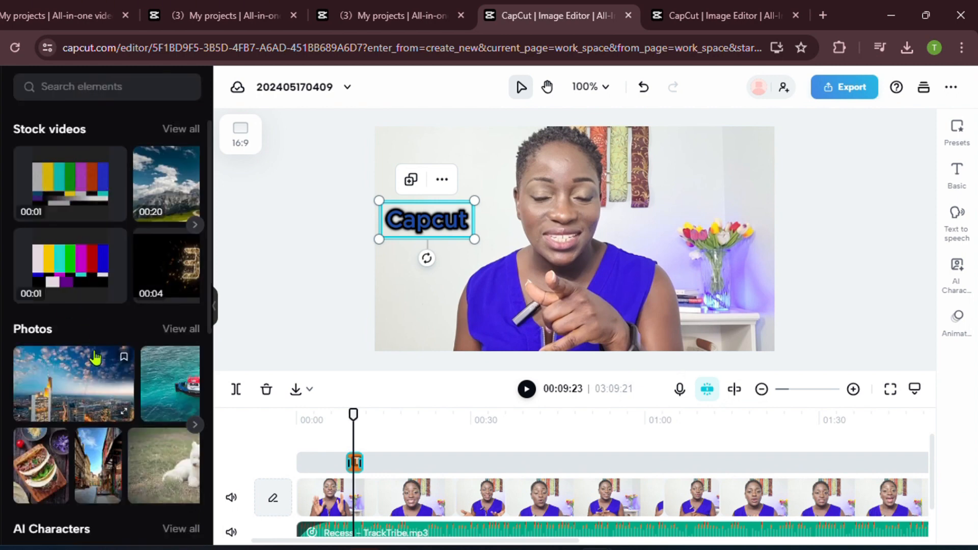
{"action": "scroll", "coordinate": [96, 398], "scroll_direction": "down", "scroll_amount": 5}
{"action": "scroll", "coordinate": [97, 402], "scroll_direction": "down", "scroll_amount": 4}
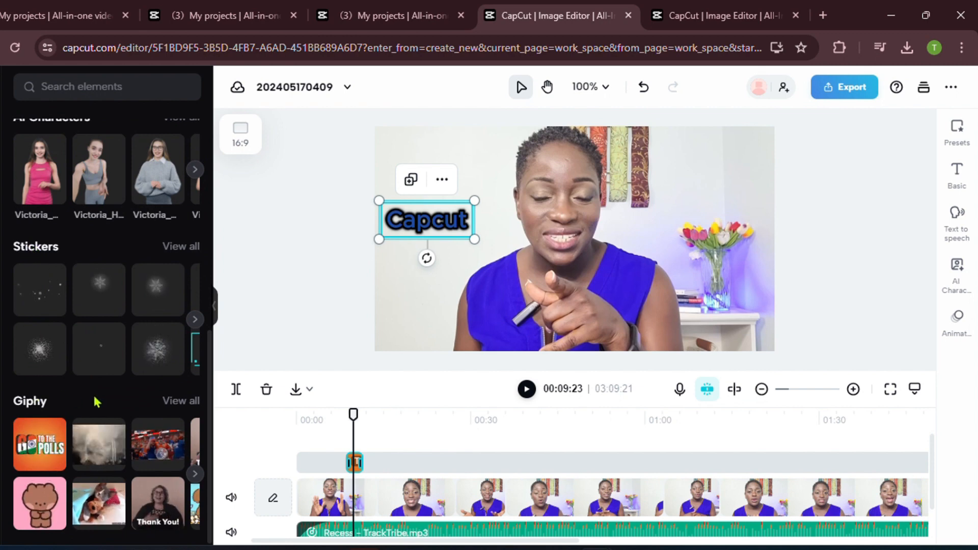
{"action": "scroll", "coordinate": [103, 417], "scroll_direction": "up", "scroll_amount": 5}
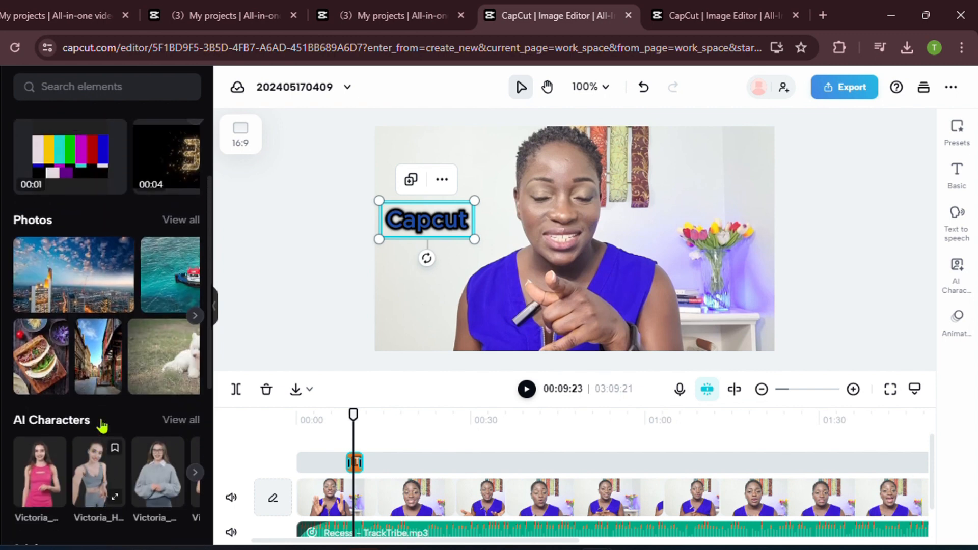
{"action": "scroll", "coordinate": [105, 420], "scroll_direction": "up", "scroll_amount": 2}
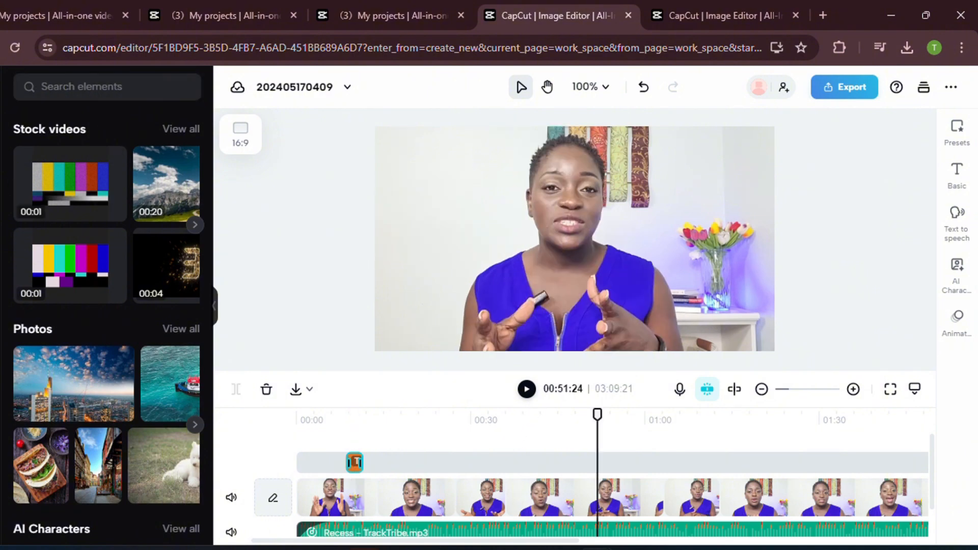
Search the elements library for "overwhelm".
{"action": "left_click", "coordinate": [214, 305]}
{"action": "left_click", "coordinate": [3, 306]}
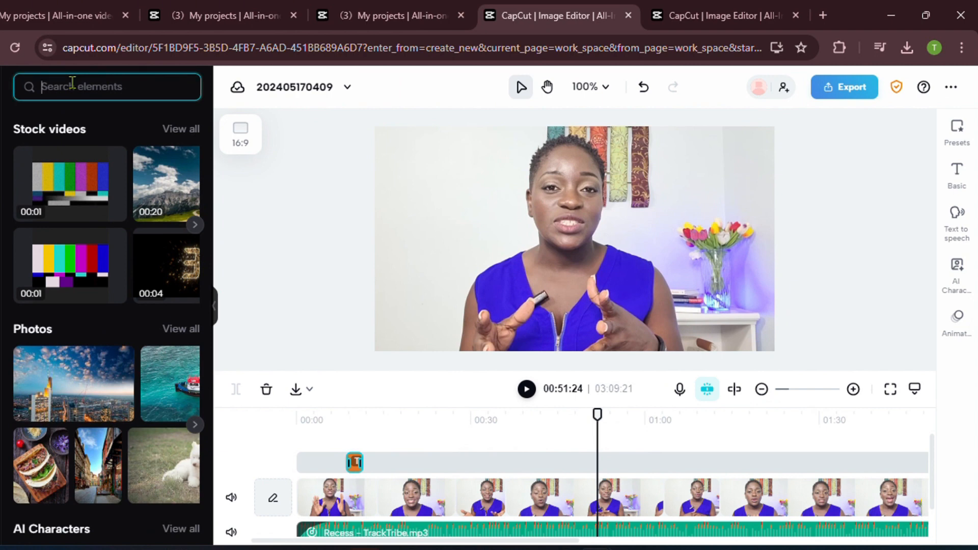
{"action": "type", "text": "overwhelm"}
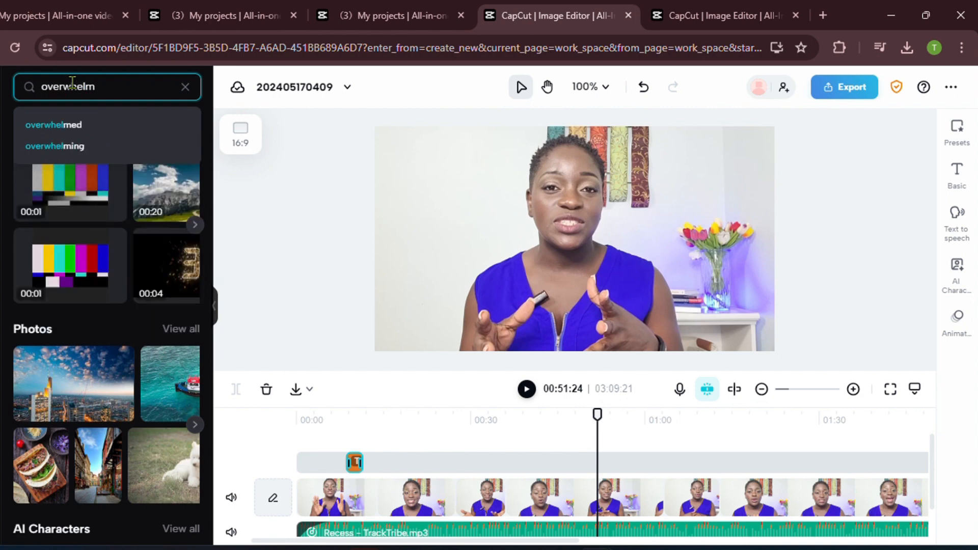
{"action": "key", "text": "Return"}
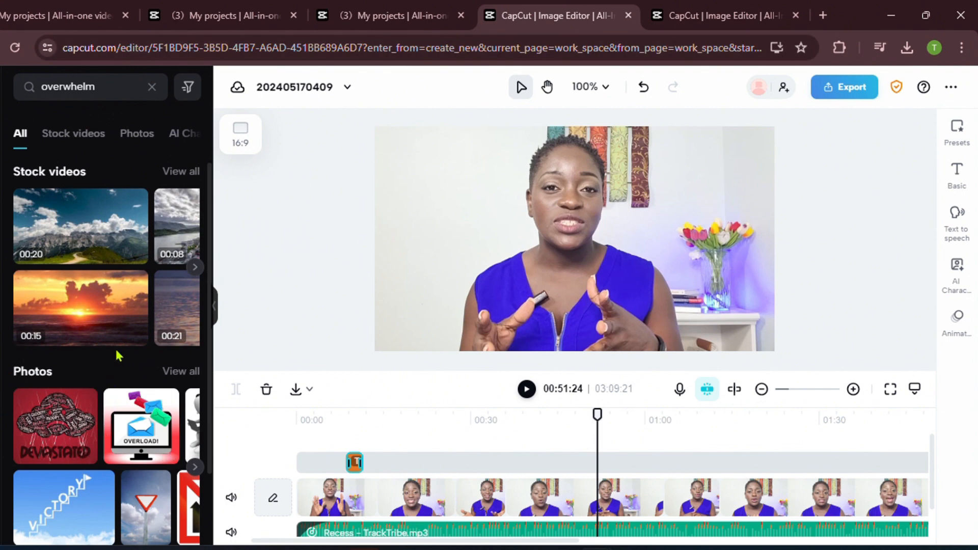
Look through the Giphy results for "overwhelm".
{"action": "scroll", "coordinate": [118, 357], "scroll_direction": "down", "scroll_amount": 3}
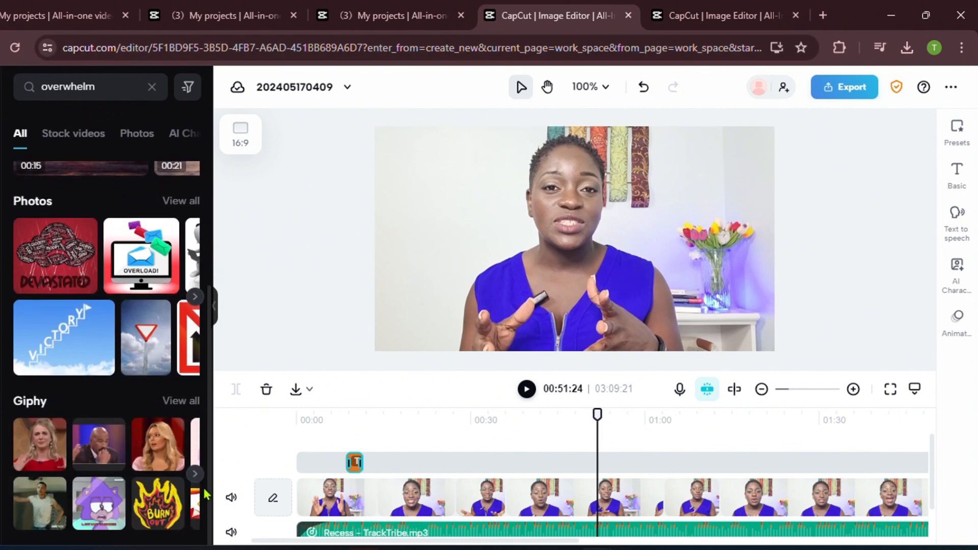
{"action": "left_click", "coordinate": [196, 475]}
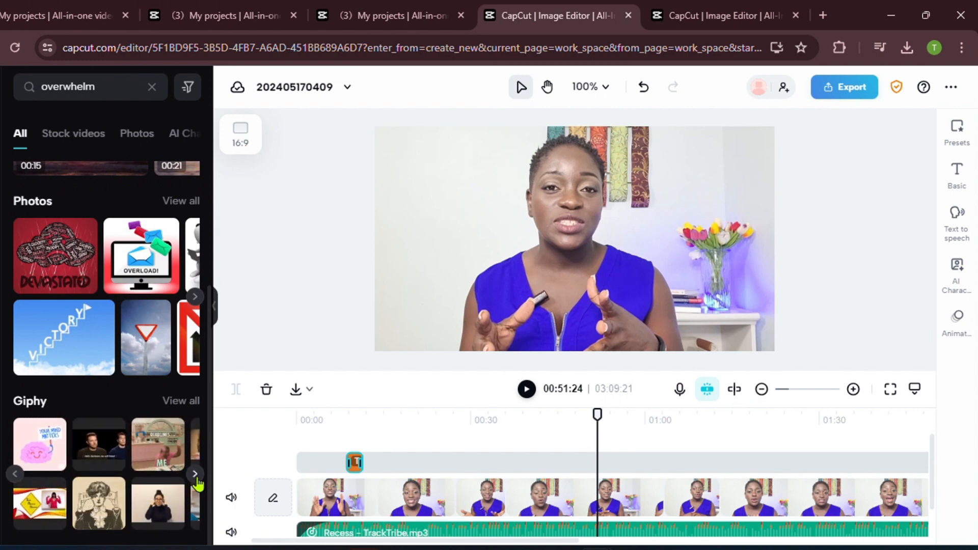
{"action": "left_click", "coordinate": [195, 475]}
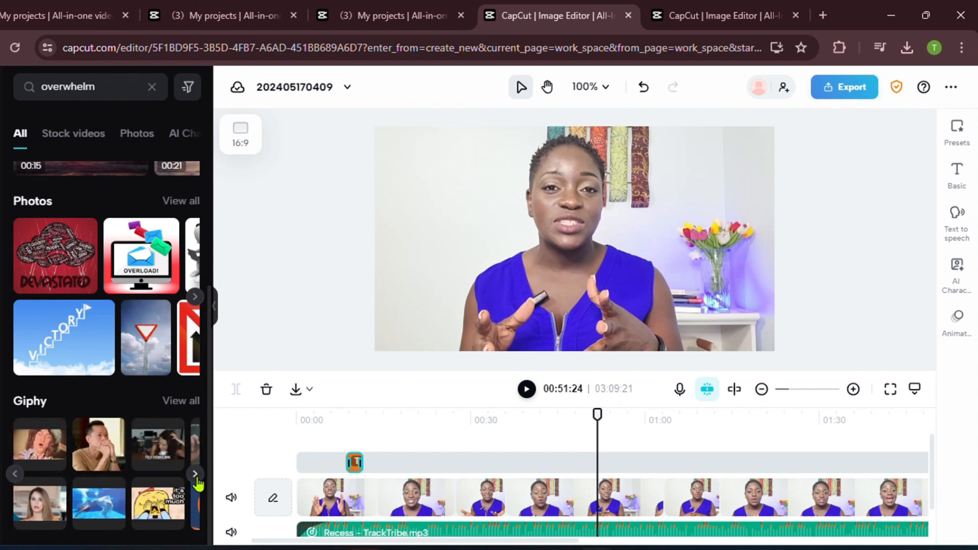
{"action": "left_click", "coordinate": [195, 474]}
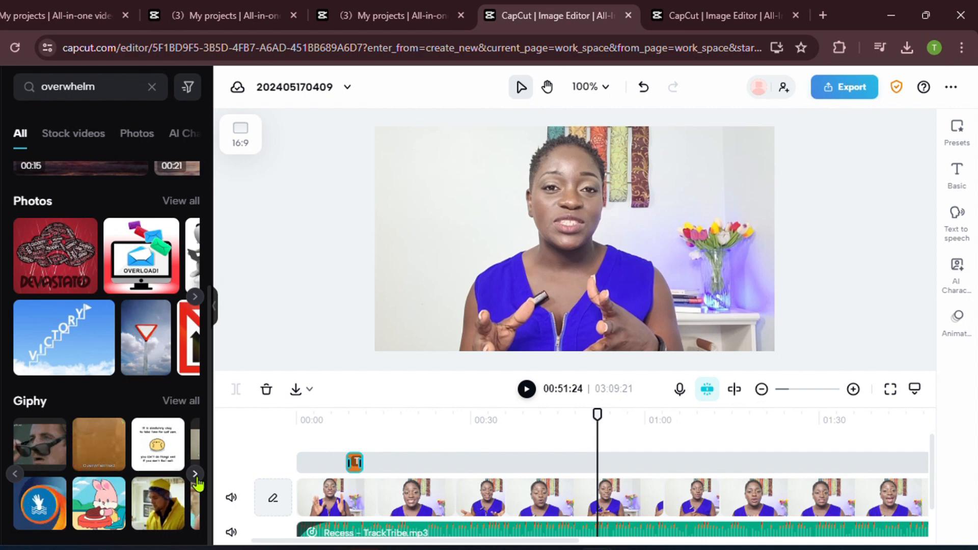
{"action": "left_click", "coordinate": [195, 474]}
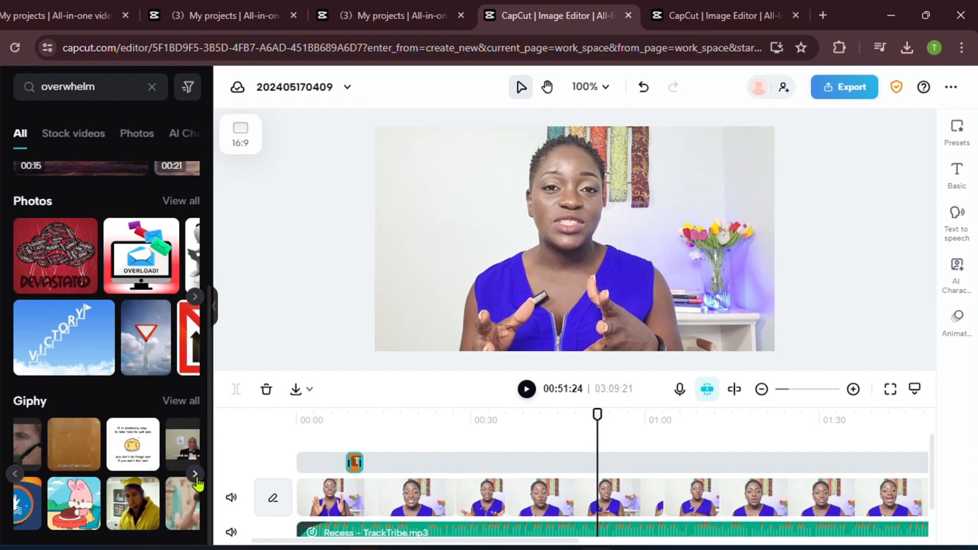
{"action": "left_click", "coordinate": [14, 475]}
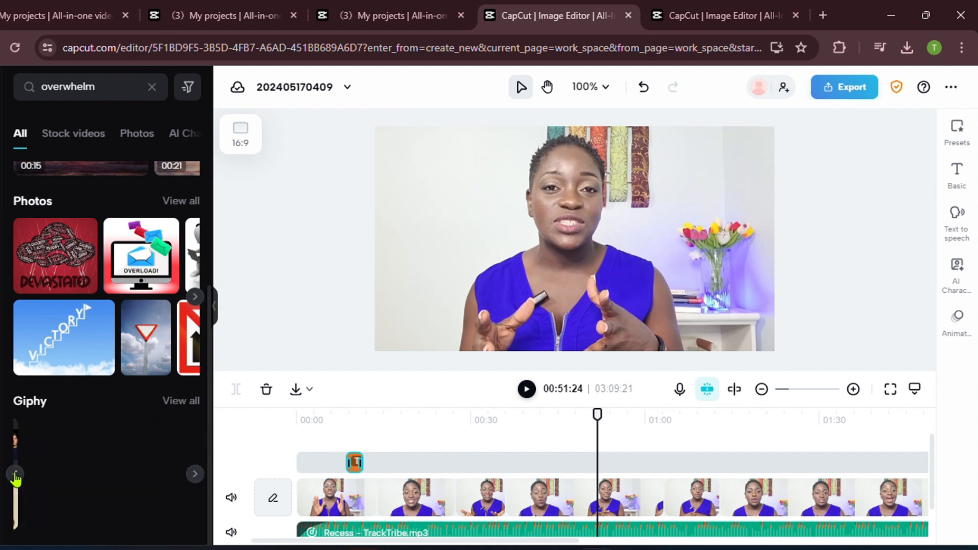
Look through the photo results for "overwhelm" in the elements library.
{"action": "scroll", "coordinate": [85, 345], "scroll_direction": "up", "scroll_amount": 3}
{"action": "scroll", "coordinate": [86, 345], "scroll_direction": "up", "scroll_amount": 1}
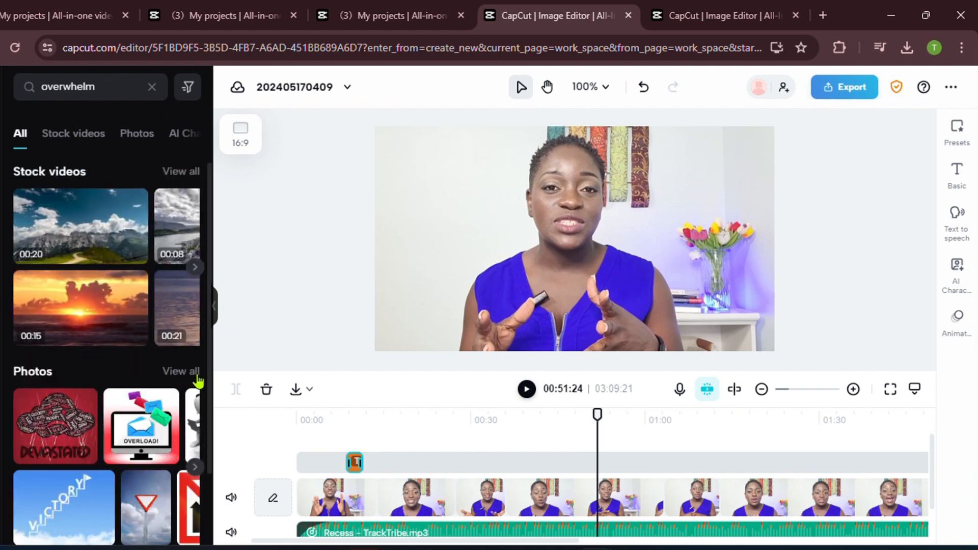
{"action": "left_click", "coordinate": [196, 473]}
{"action": "left_click", "coordinate": [196, 473]}
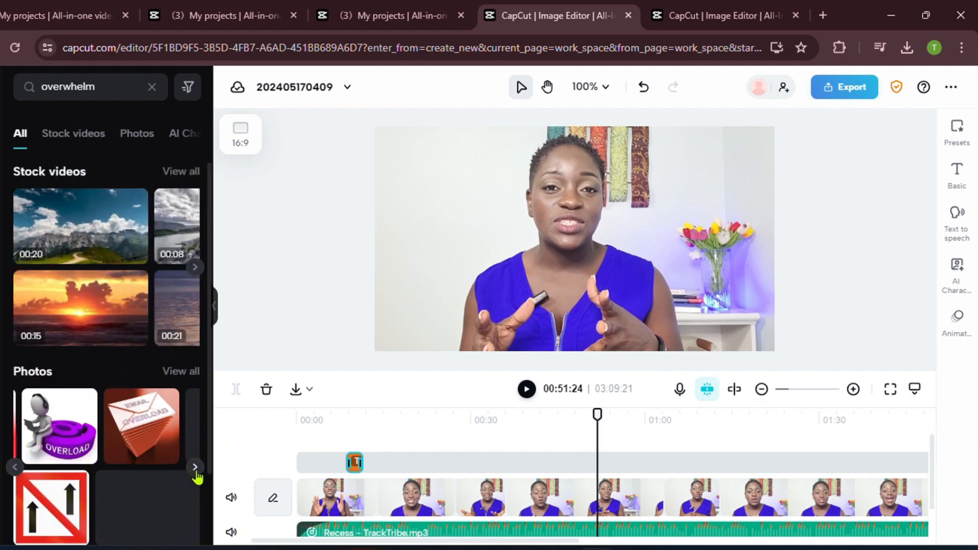
{"action": "left_click", "coordinate": [195, 472]}
{"action": "left_click", "coordinate": [196, 473]}
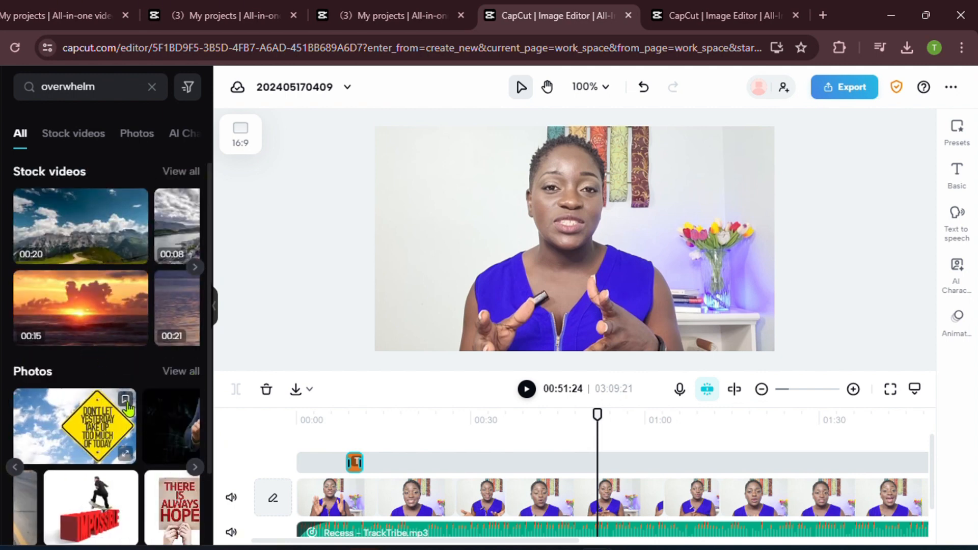
{"action": "scroll", "coordinate": [132, 402], "scroll_direction": "down", "scroll_amount": 3}
{"action": "scroll", "coordinate": [131, 402], "scroll_direction": "up", "scroll_amount": 3}
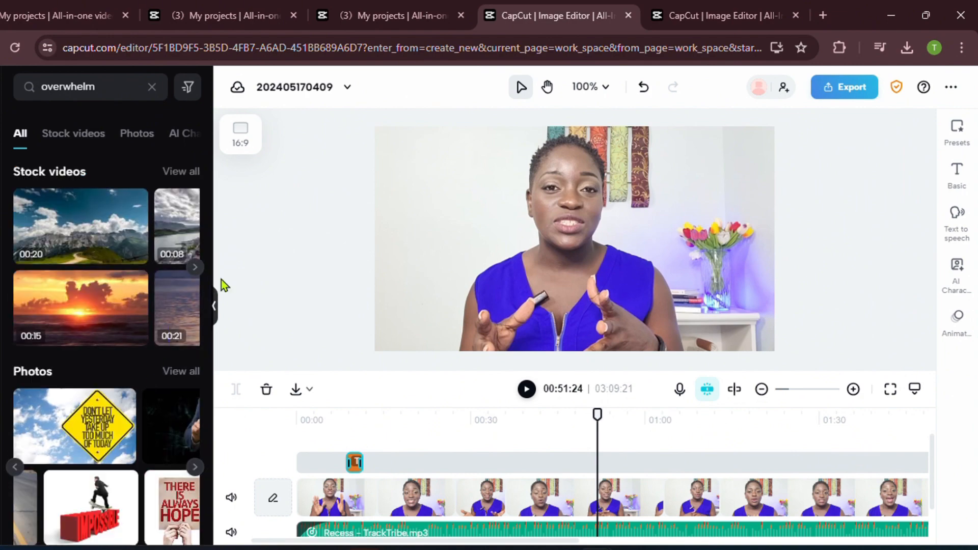
Overlay the Giphy clip of the blonde woman in pink on the video at 00:51:24 and play that part back.
{"action": "left_click", "coordinate": [195, 268]}
{"action": "scroll", "coordinate": [198, 272], "scroll_direction": "down", "scroll_amount": 5}
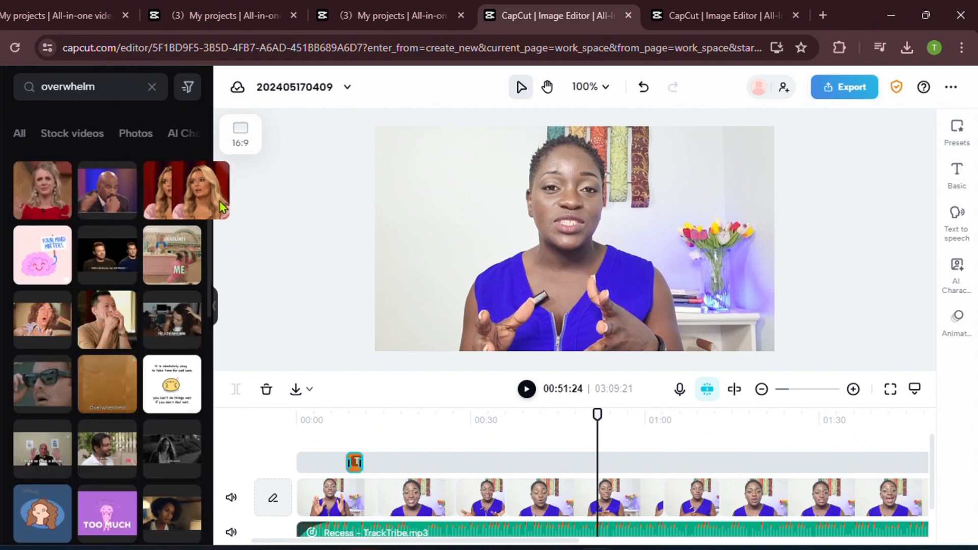
{"action": "left_click_drag", "start_coordinate": [194, 202], "coordinate": [606, 262]}
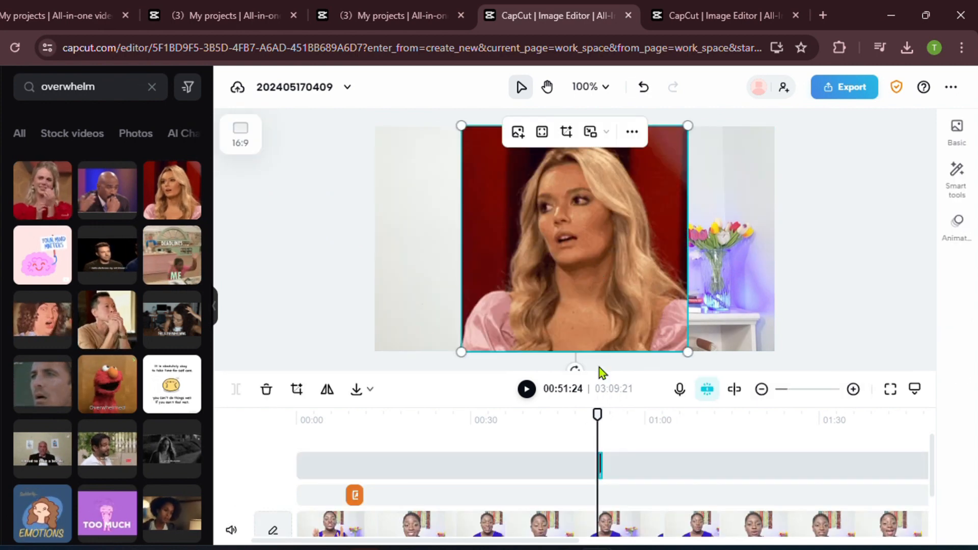
{"action": "left_click", "coordinate": [524, 391]}
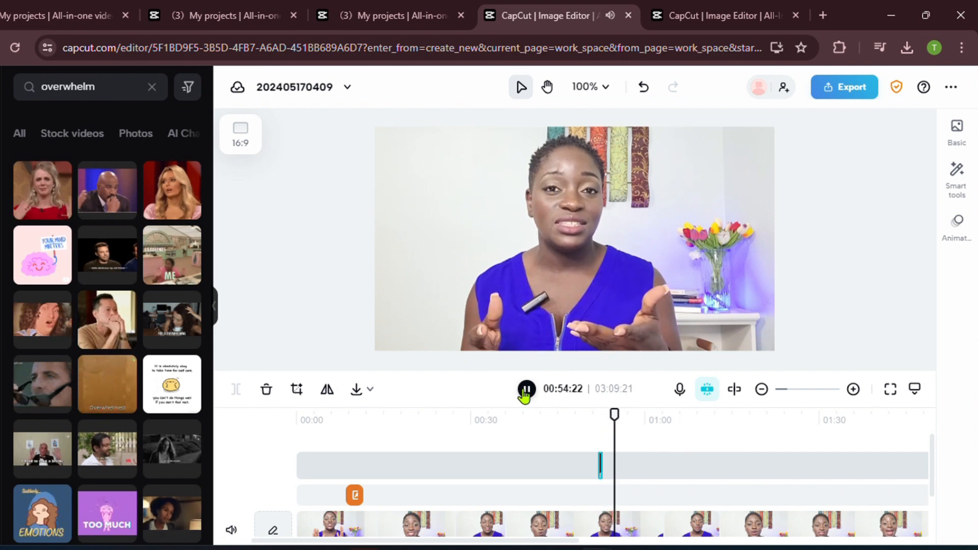
{"action": "left_click", "coordinate": [526, 390]}
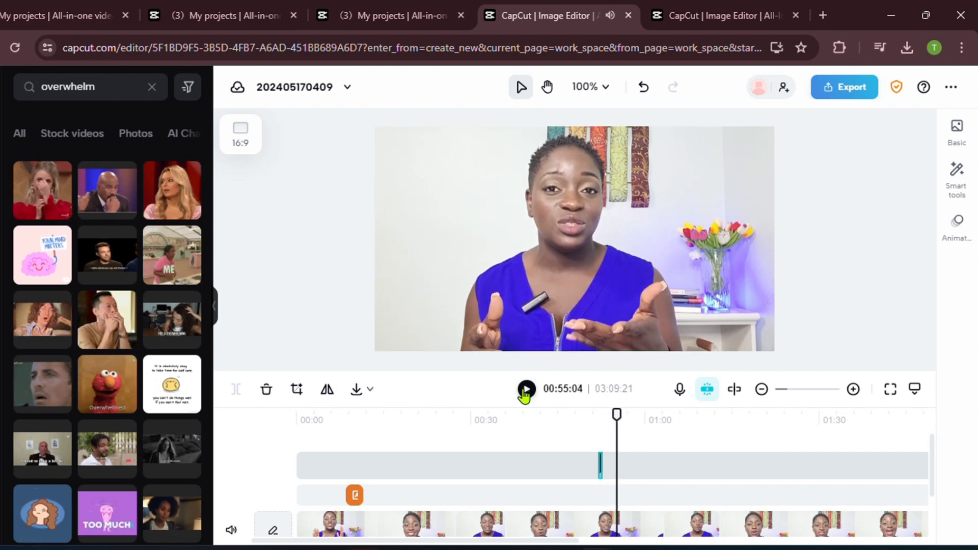
Lengthen the reaction GIF on its timeline track by several seconds and return the playhead to 00:51:11.
{"action": "mouse_move", "coordinate": [603, 466]}
{"action": "left_mouse_down"}
{"action": "mouse_move", "coordinate": [618, 463]}
{"action": "mouse_move", "coordinate": [568, 469]}
{"action": "mouse_move", "coordinate": [615, 476]}
{"action": "left_mouse_up"}
{"action": "left_click", "coordinate": [594, 470]}
{"action": "left_click_drag", "start_coordinate": [617, 415], "coordinate": [597, 416]}
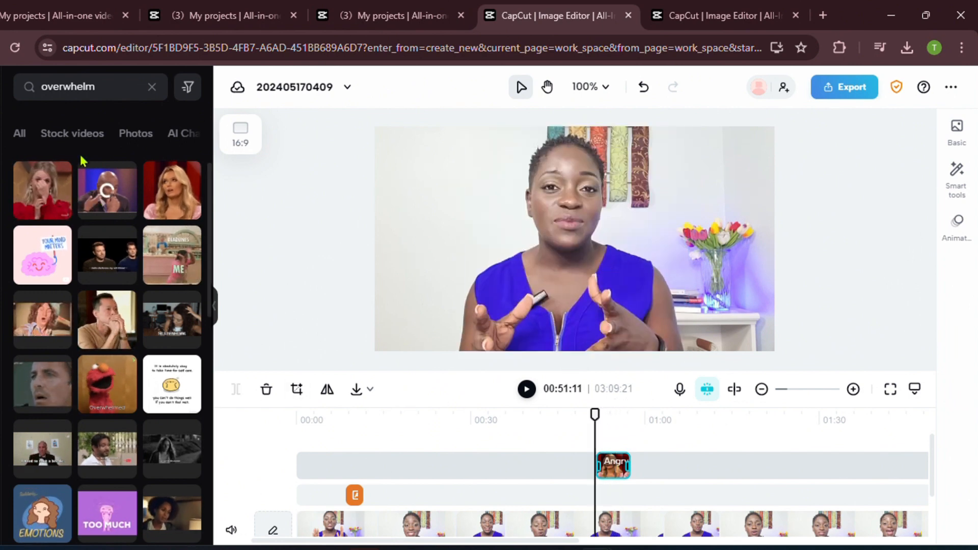
Try the "DEVASTATED" word-cloud photo as an overlay above the reaction GIF and delete it from the timeline.
{"action": "left_click", "coordinate": [20, 134]}
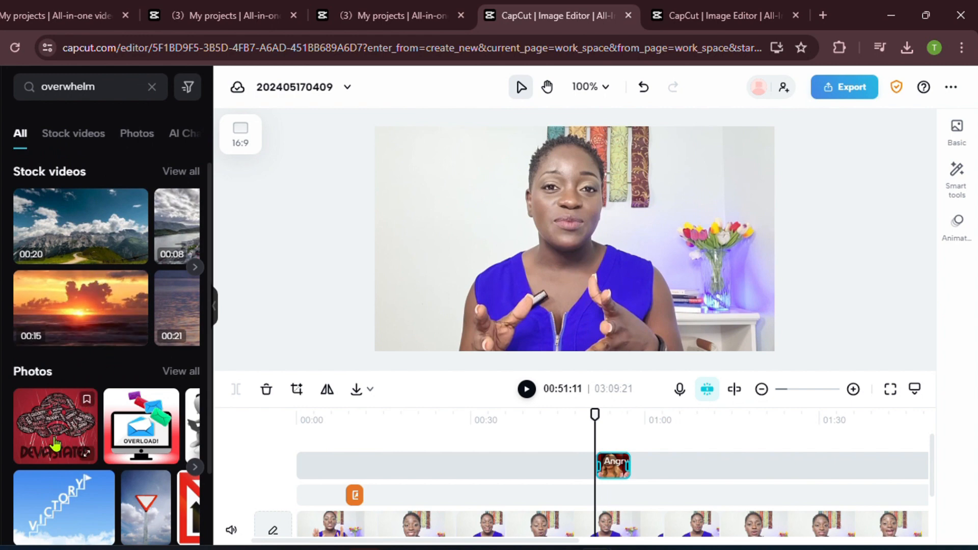
{"action": "left_click_drag", "start_coordinate": [55, 444], "coordinate": [610, 473]}
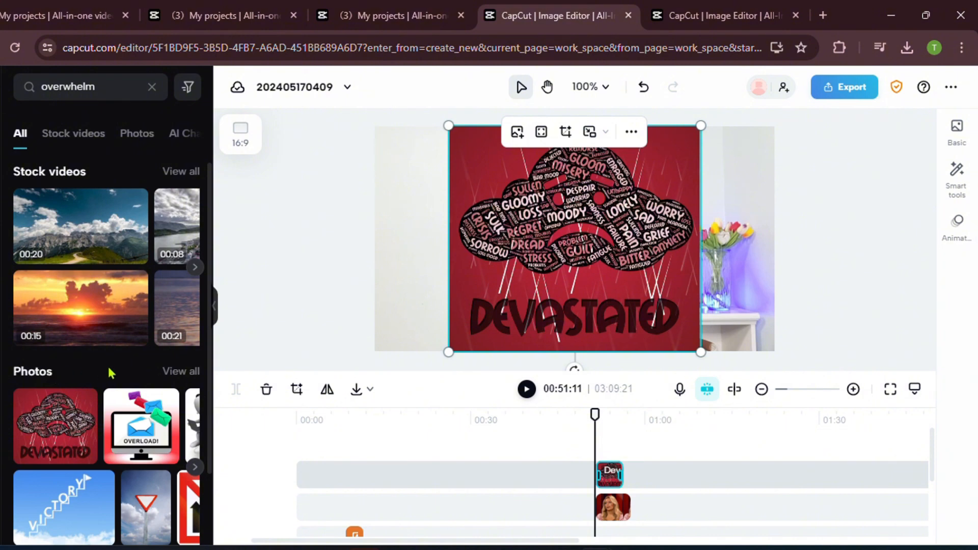
{"action": "scroll", "coordinate": [111, 373], "scroll_direction": "down", "scroll_amount": 3}
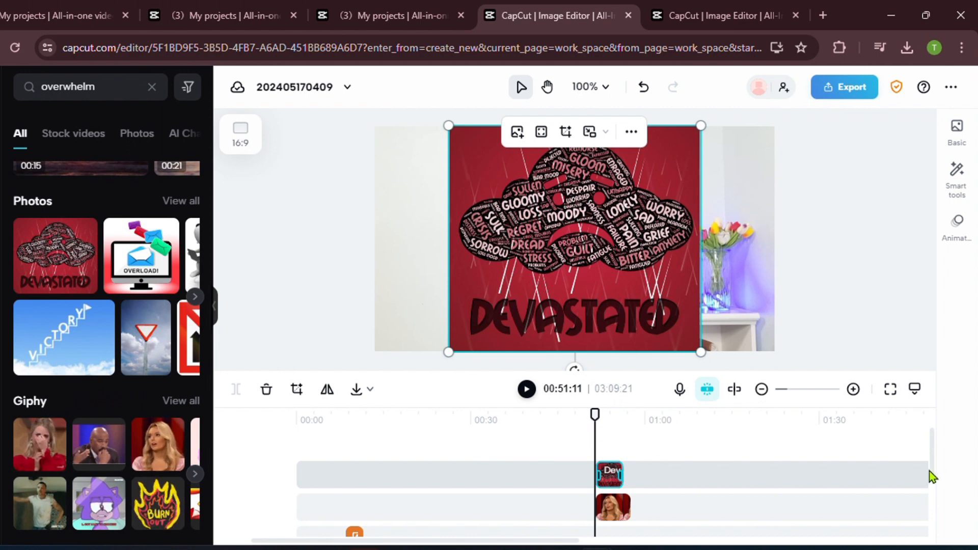
{"action": "scroll", "coordinate": [934, 474], "scroll_direction": "down", "scroll_amount": 2}
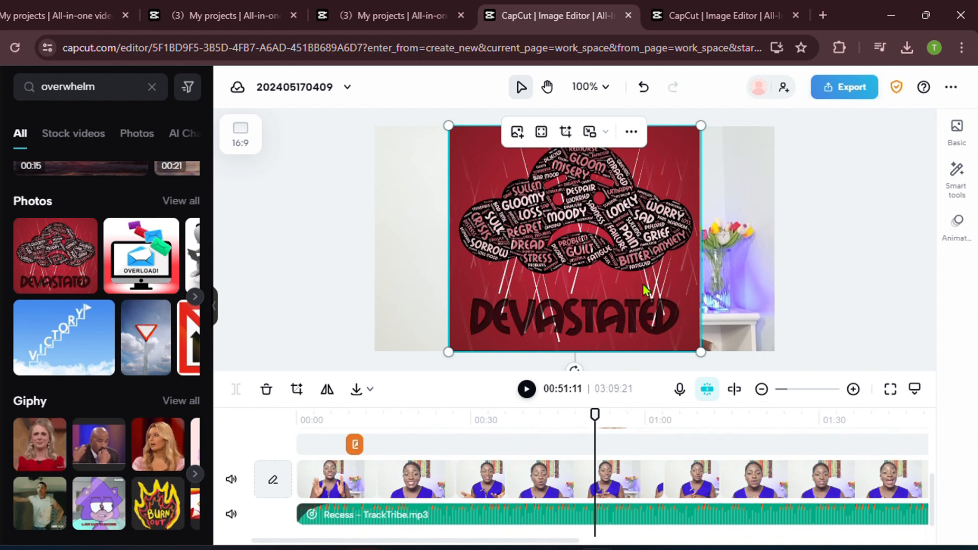
{"action": "key", "text": "Delete"}
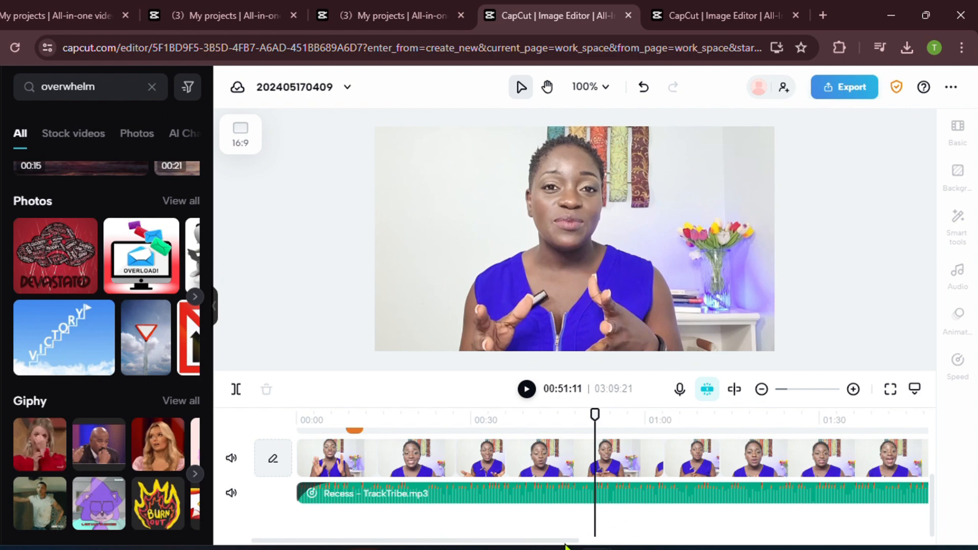
Upload the file "Recording 2024-05-16 030550.mp4" from the Captures folder to the project media.
{"action": "left_click_drag", "start_coordinate": [579, 545], "coordinate": [840, 539]}
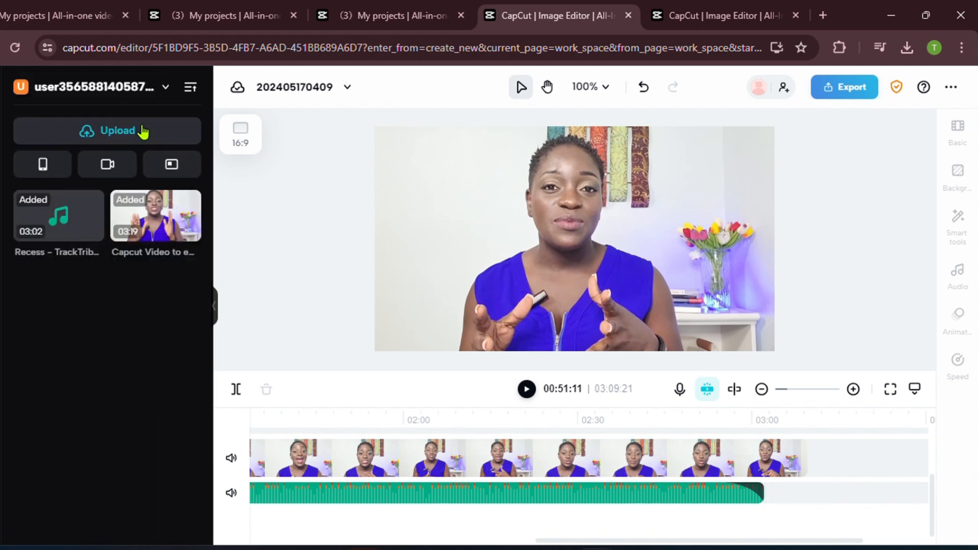
{"action": "left_click", "coordinate": [143, 132]}
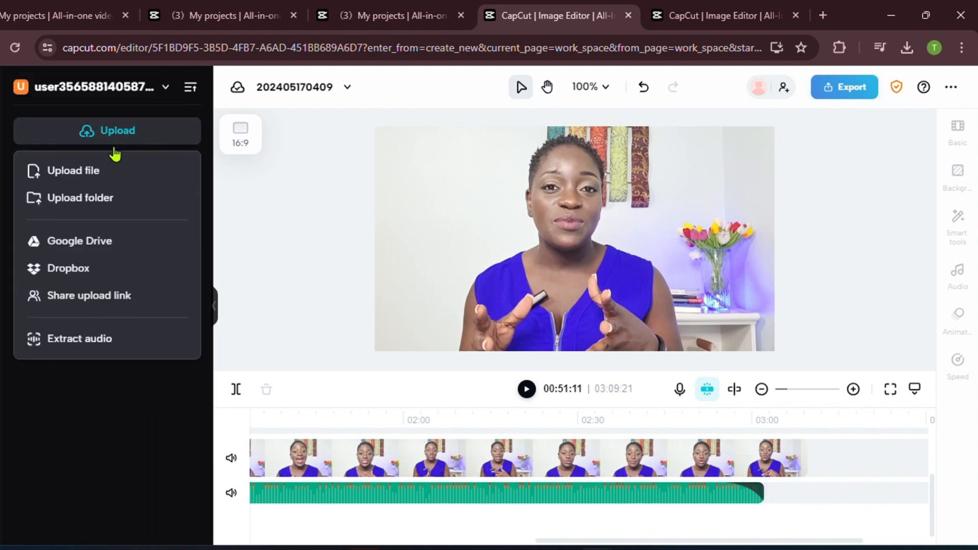
{"action": "left_click", "coordinate": [90, 172]}
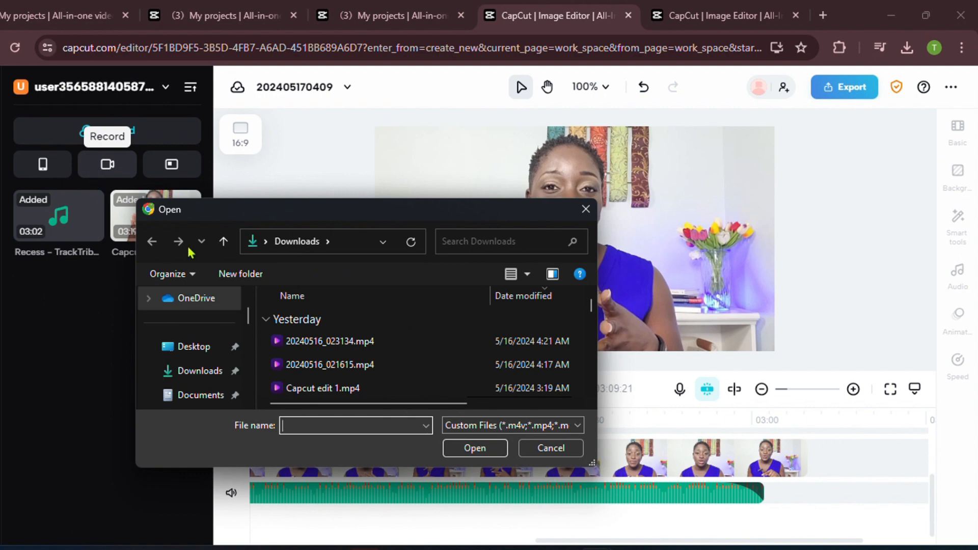
{"action": "scroll", "coordinate": [175, 345], "scroll_direction": "down", "scroll_amount": 3}
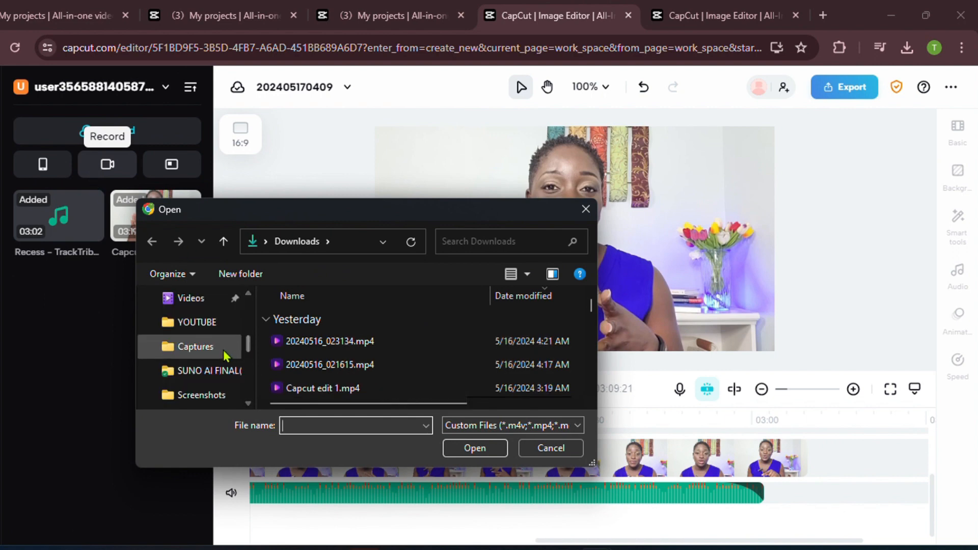
{"action": "scroll", "coordinate": [175, 345], "scroll_direction": "up", "scroll_amount": 3}
{"action": "left_click", "coordinate": [222, 350]}
{"action": "left_click_drag", "start_coordinate": [250, 322], "coordinate": [252, 340]}
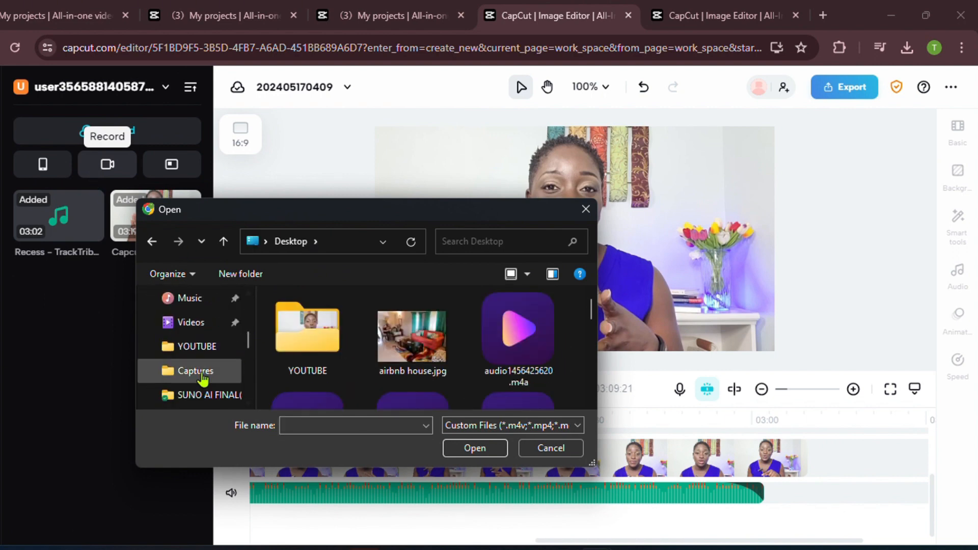
{"action": "left_click", "coordinate": [175, 372]}
{"action": "left_click", "coordinate": [386, 337]}
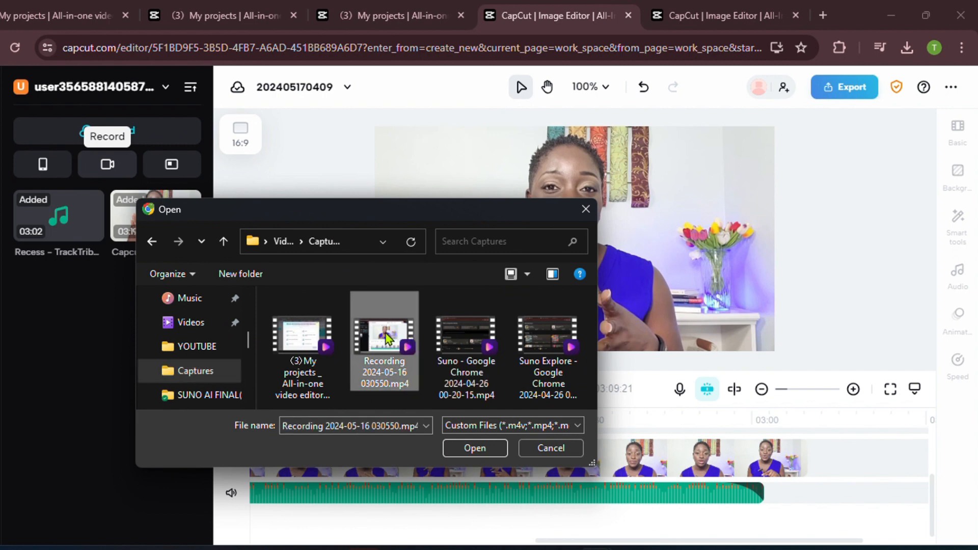
{"action": "left_click", "coordinate": [473, 448]}
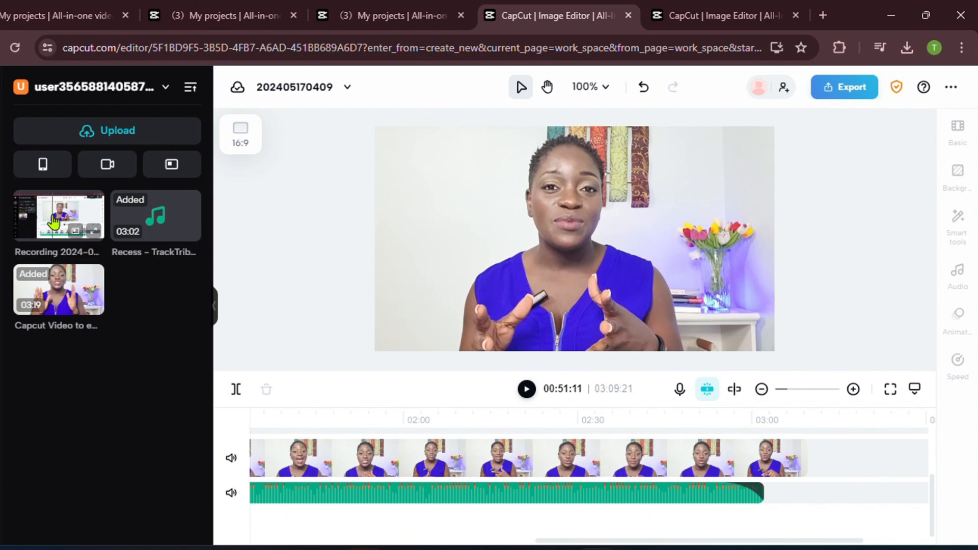
Append the uploaded recording to the end of the main track and split the talking clip at 03:02:05.
{"action": "left_click_drag", "start_coordinate": [54, 223], "coordinate": [809, 534]}
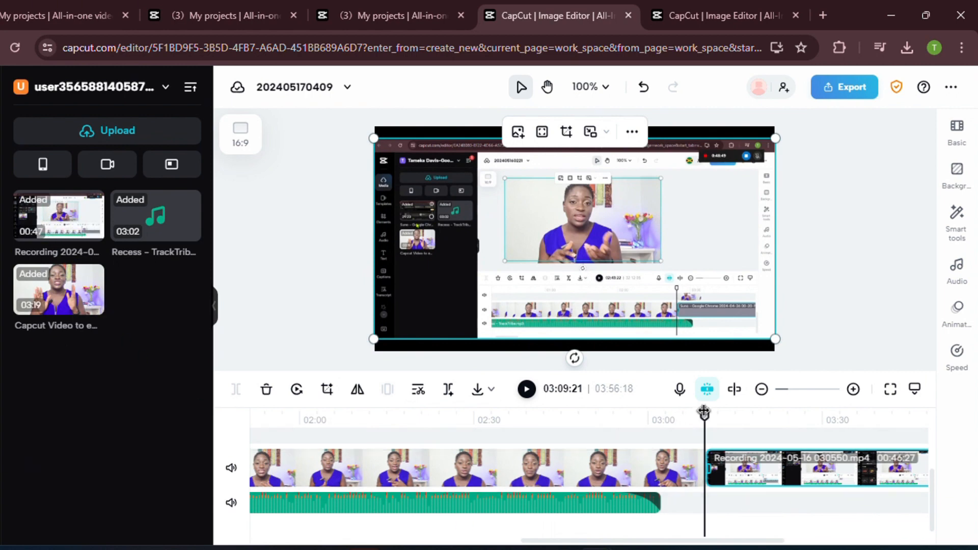
{"action": "left_click_drag", "start_coordinate": [704, 414], "coordinate": [657, 410]}
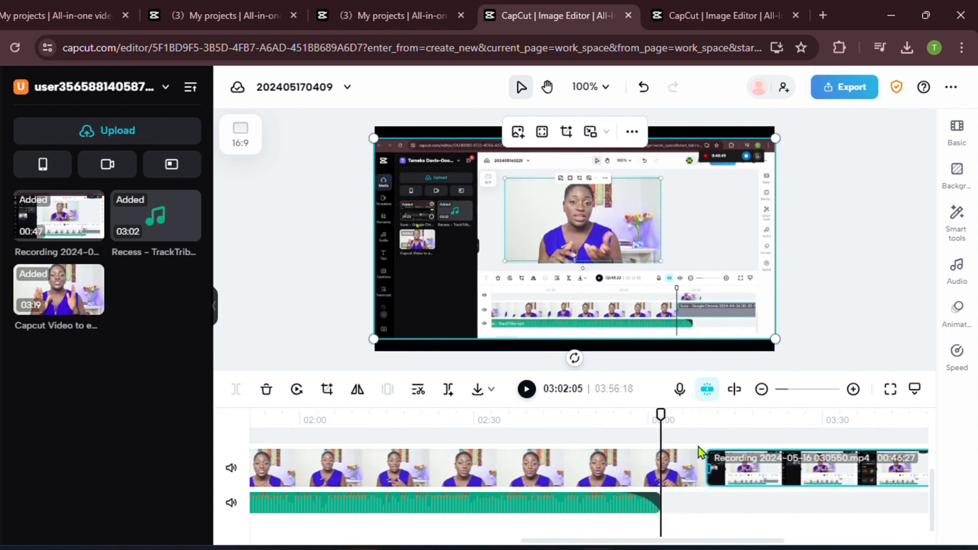
{"action": "left_click", "coordinate": [680, 468]}
{"action": "left_click", "coordinate": [235, 391]}
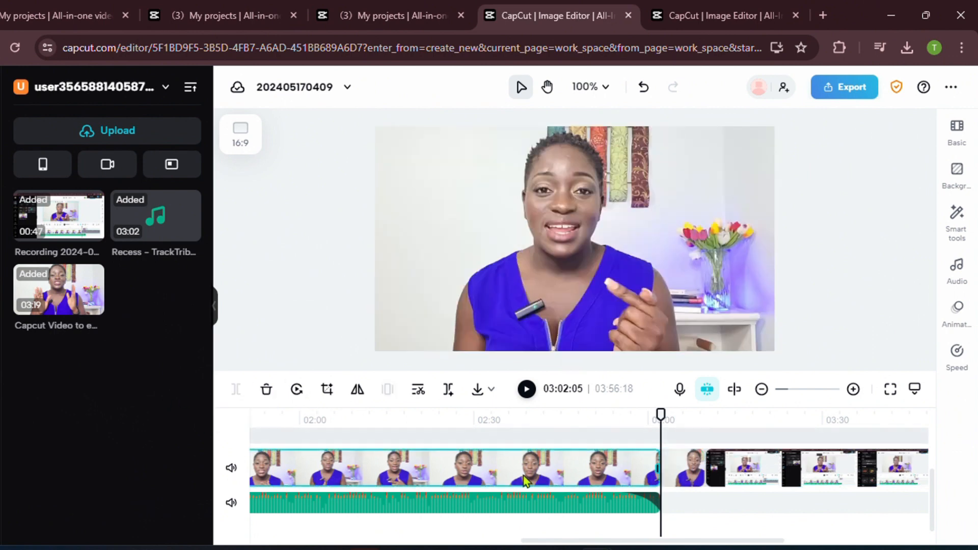
Move the split-off talking segment to a track above the recording and shrink it into the frame's lower-right corner.
{"action": "mouse_move", "coordinate": [677, 476]}
{"action": "left_mouse_down"}
{"action": "mouse_move", "coordinate": [684, 486]}
{"action": "mouse_move", "coordinate": [673, 504]}
{"action": "mouse_move", "coordinate": [680, 488]}
{"action": "left_mouse_up"}
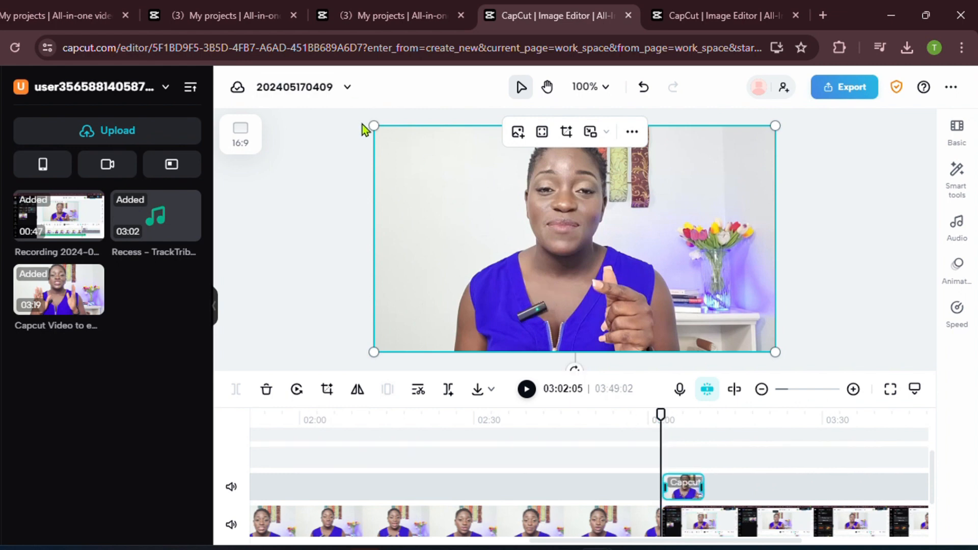
{"action": "left_click_drag", "start_coordinate": [374, 126], "coordinate": [685, 299]}
{"action": "left_click_drag", "start_coordinate": [735, 331], "coordinate": [721, 304]}
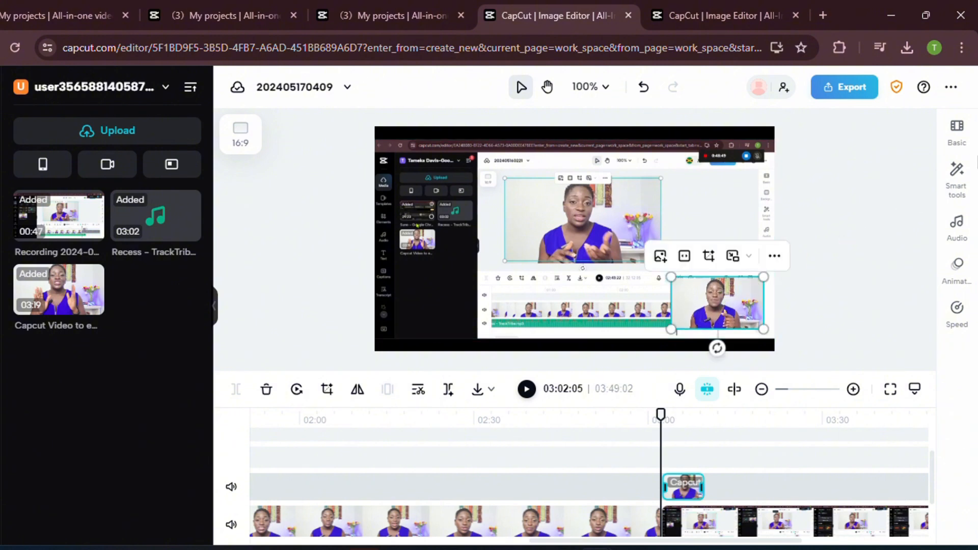
Apply a Circle mask to the small talking-head overlay.
{"action": "left_click", "coordinate": [956, 134]}
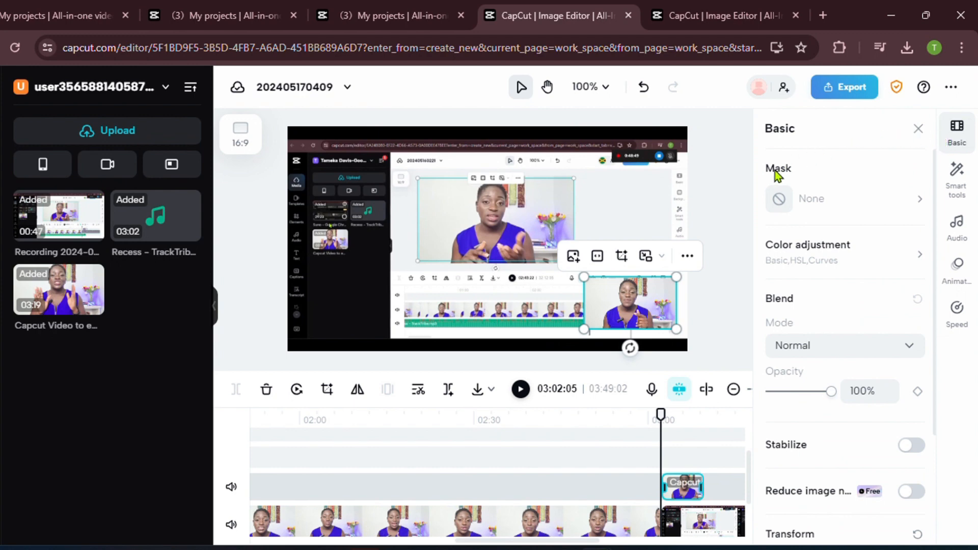
{"action": "left_click", "coordinate": [780, 204]}
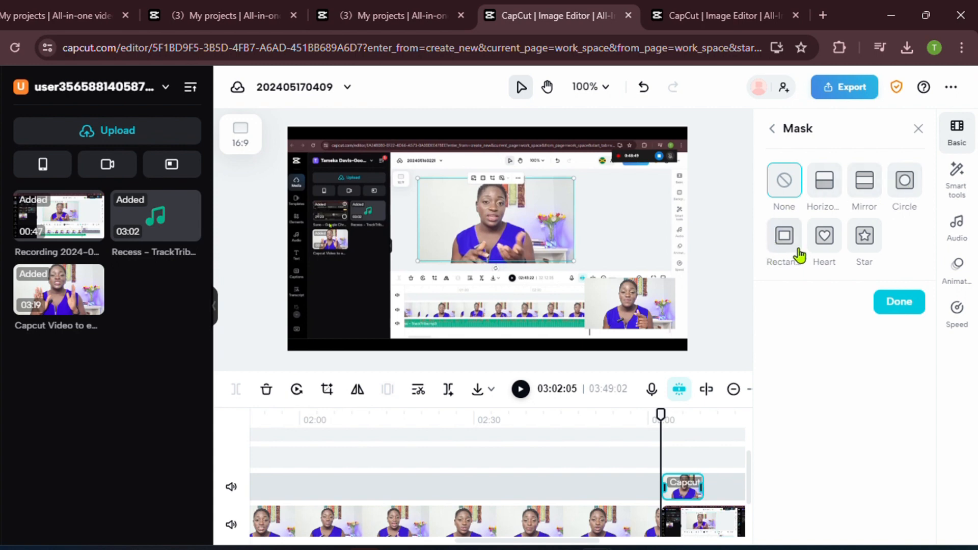
{"action": "left_click", "coordinate": [906, 186]}
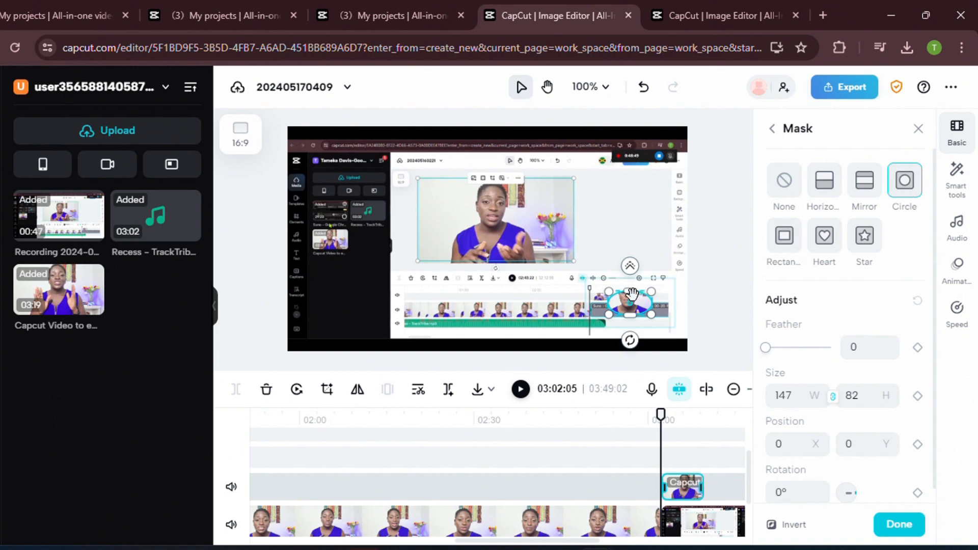
Reshape the circle mask to 210 × 196 around the speaker, position it at X 5, Y 7, and finish masking.
{"action": "left_click_drag", "start_coordinate": [632, 292], "coordinate": [591, 367]}
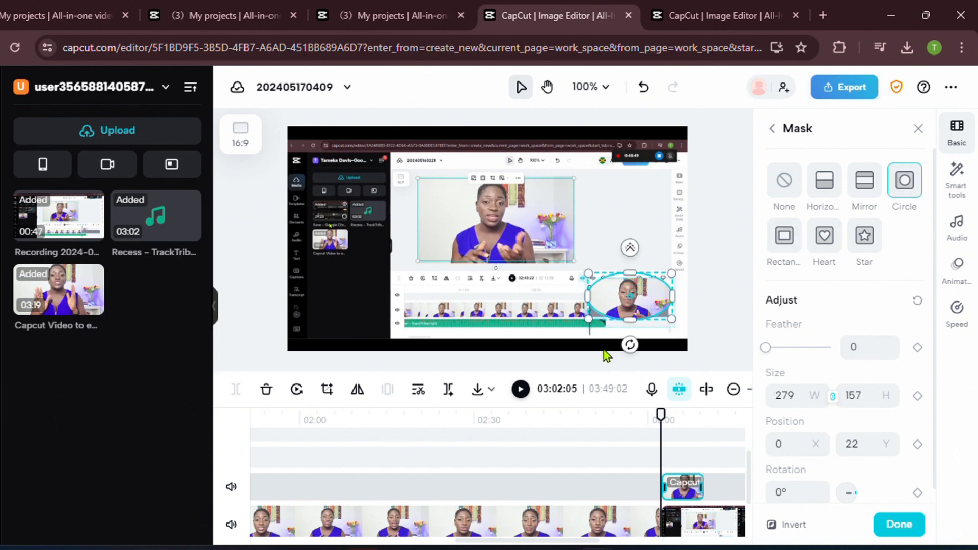
{"action": "left_click_drag", "start_coordinate": [582, 297], "coordinate": [630, 266]}
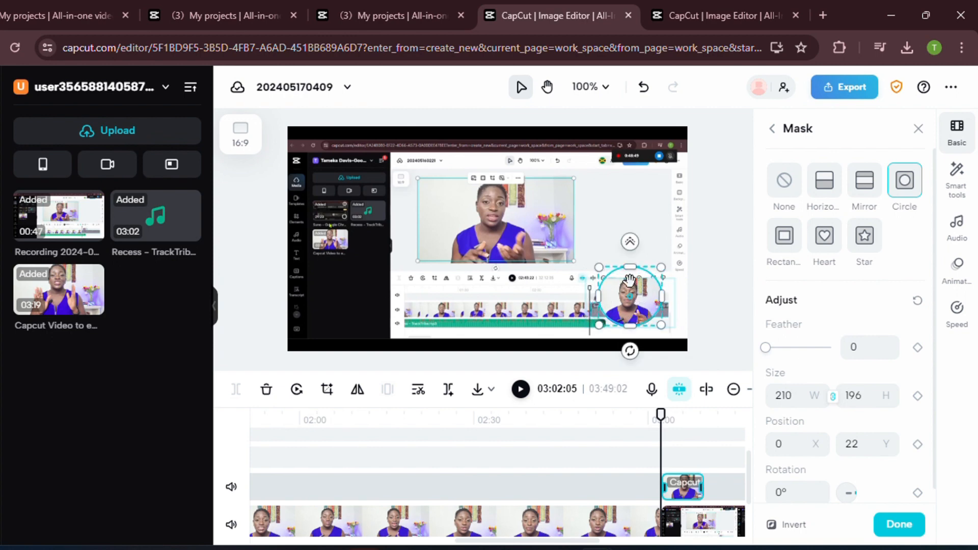
{"action": "left_click_drag", "start_coordinate": [630, 310], "coordinate": [630, 313]}
{"action": "left_click_drag", "start_coordinate": [630, 313], "coordinate": [632, 315]}
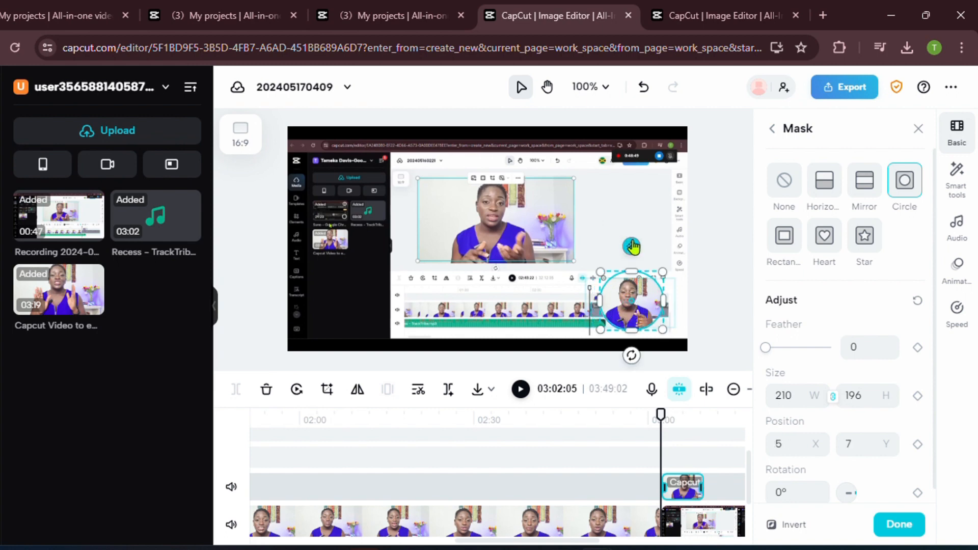
{"action": "left_click", "coordinate": [601, 237]}
{"action": "left_click", "coordinate": [630, 299]}
{"action": "left_click", "coordinate": [899, 524]}
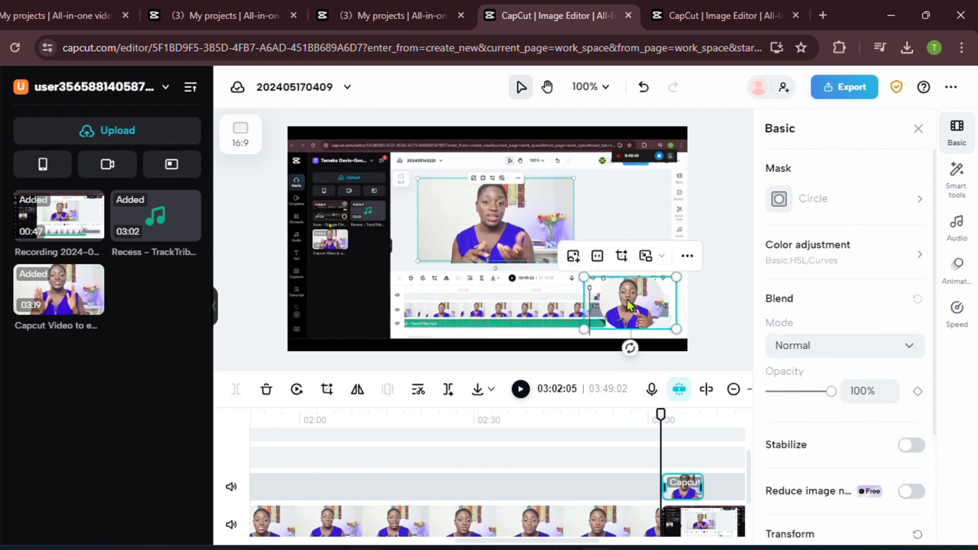
Move the circular overlay slightly higher over the screen recording and play the picture-in-picture section.
{"action": "left_click_drag", "start_coordinate": [626, 274], "coordinate": [582, 238]}
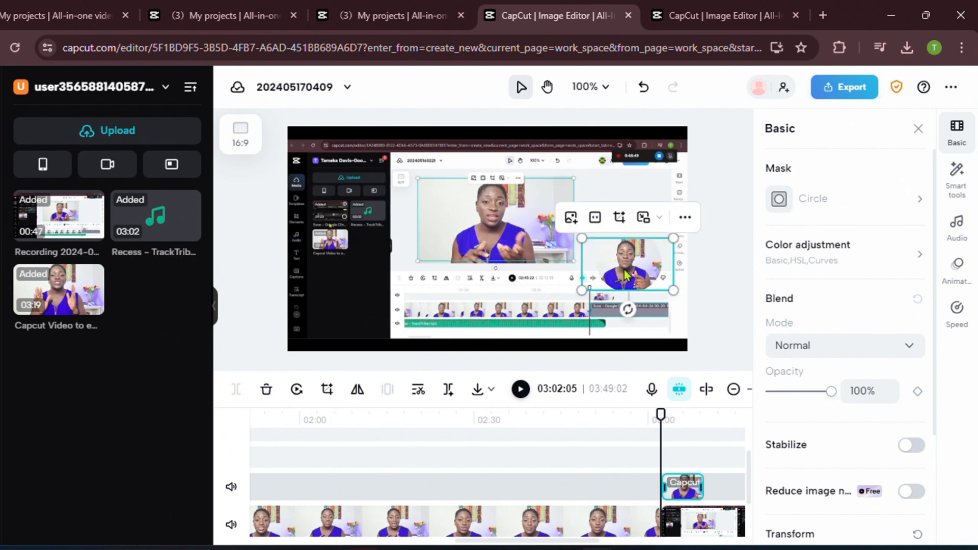
{"action": "left_click", "coordinate": [521, 392]}
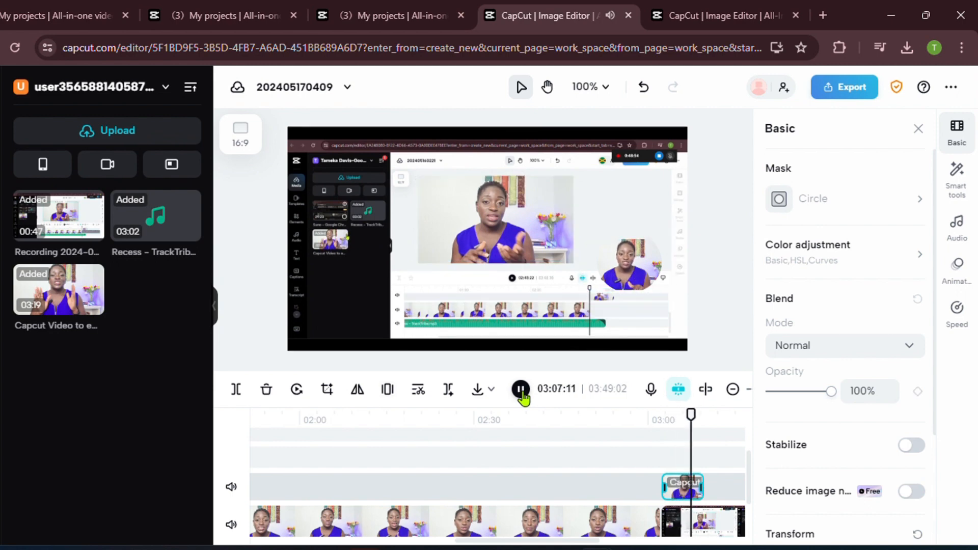
Review the picture-in-picture section, returning the playhead to where the circular overlay begins and replaying it past the overlay's end.
{"action": "left_click", "coordinate": [522, 396]}
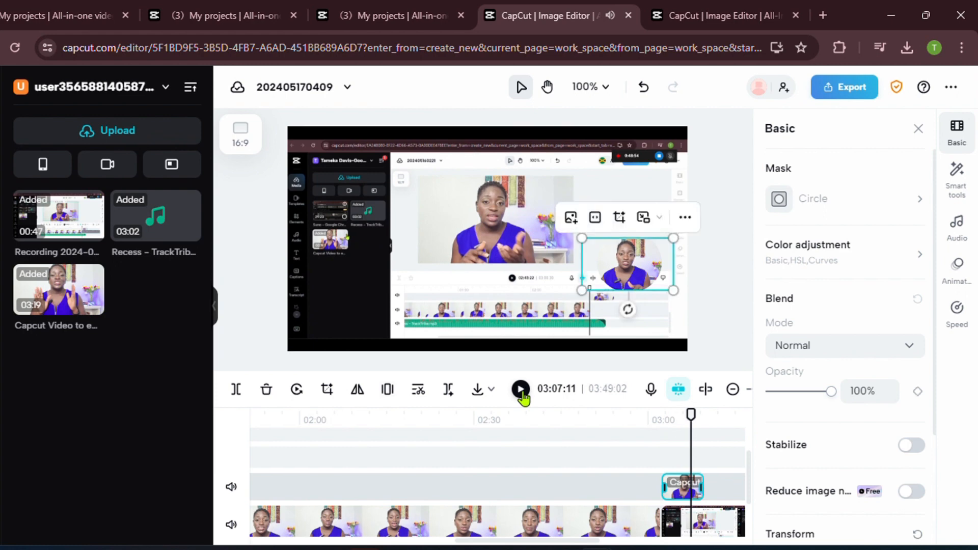
{"action": "left_click", "coordinate": [522, 396]}
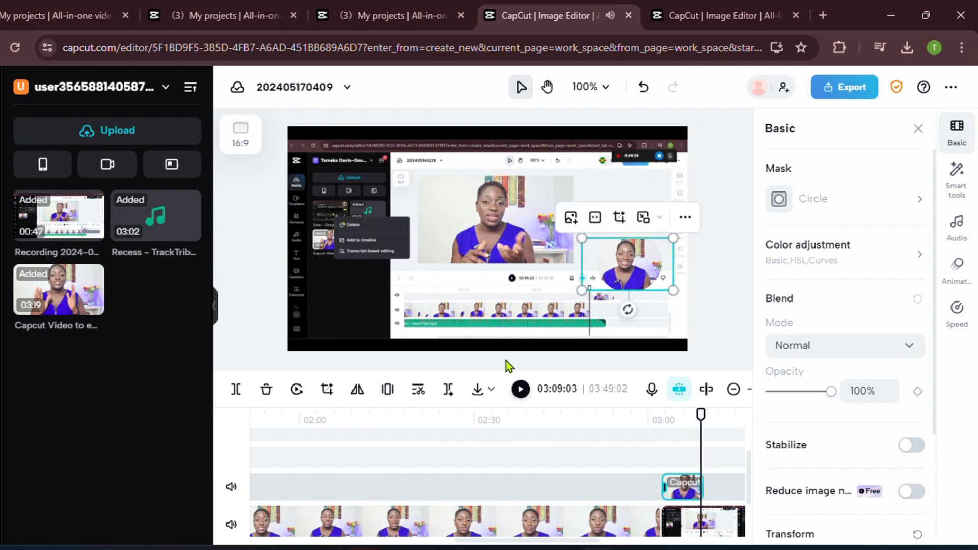
{"action": "left_click", "coordinate": [522, 393]}
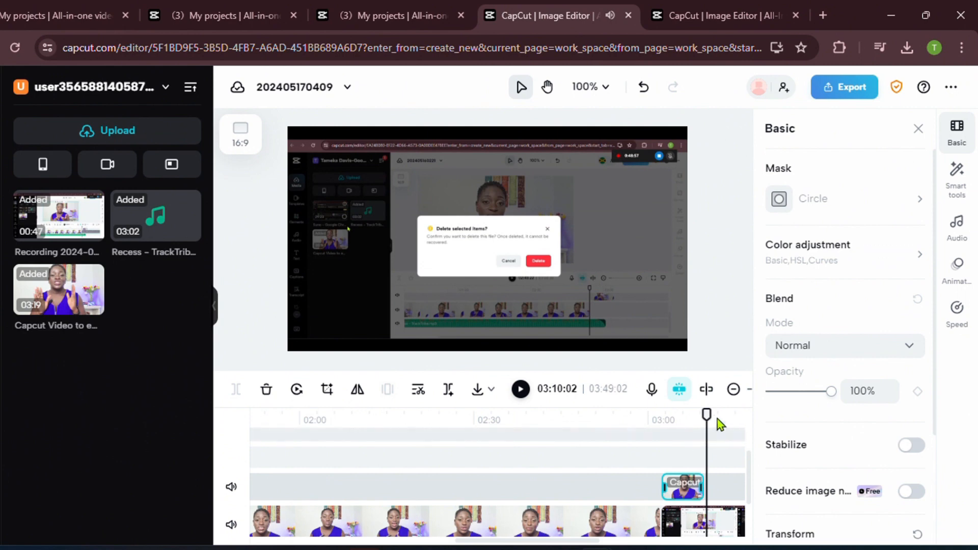
{"action": "left_click_drag", "start_coordinate": [706, 414], "coordinate": [665, 412]}
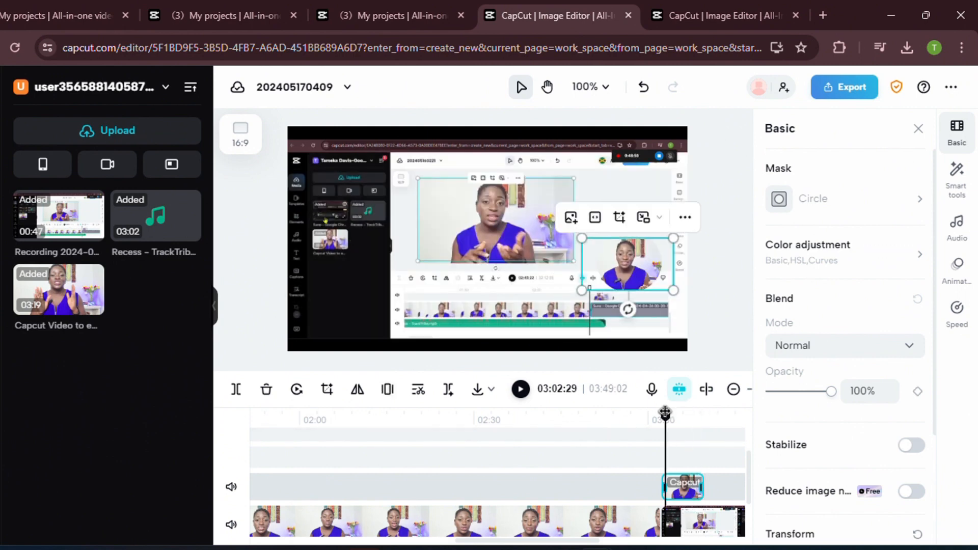
{"action": "left_click", "coordinate": [520, 391]}
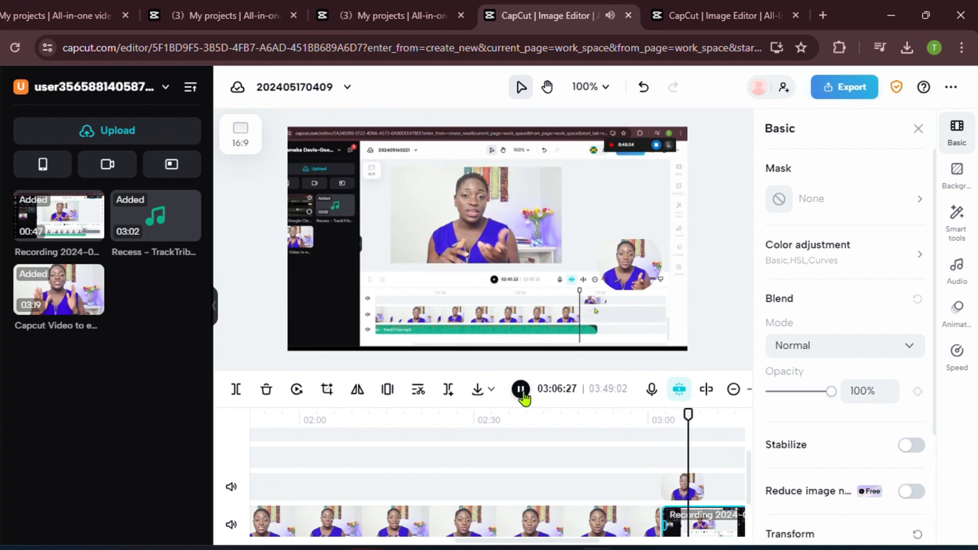
{"action": "left_click", "coordinate": [521, 390]}
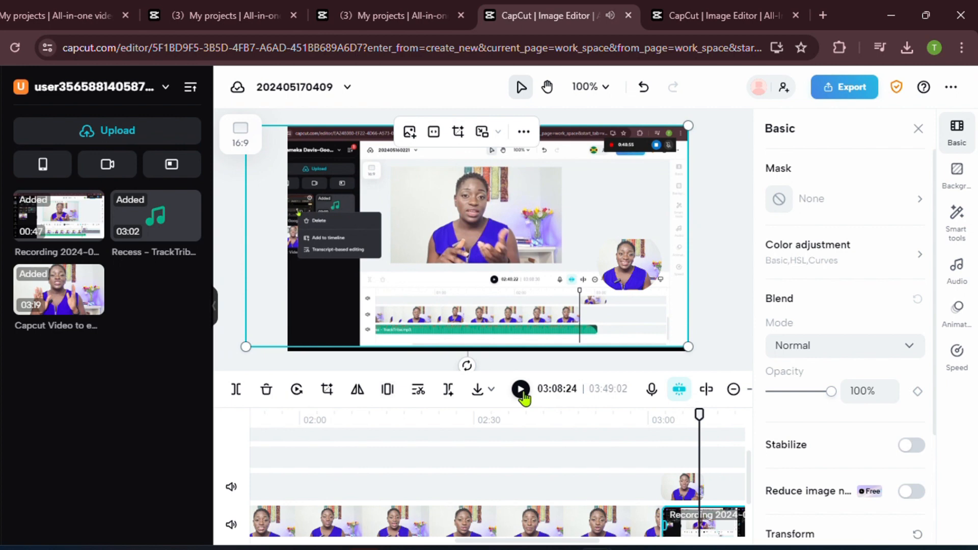
{"action": "left_click", "coordinate": [520, 390]}
{"action": "left_click", "coordinate": [521, 390]}
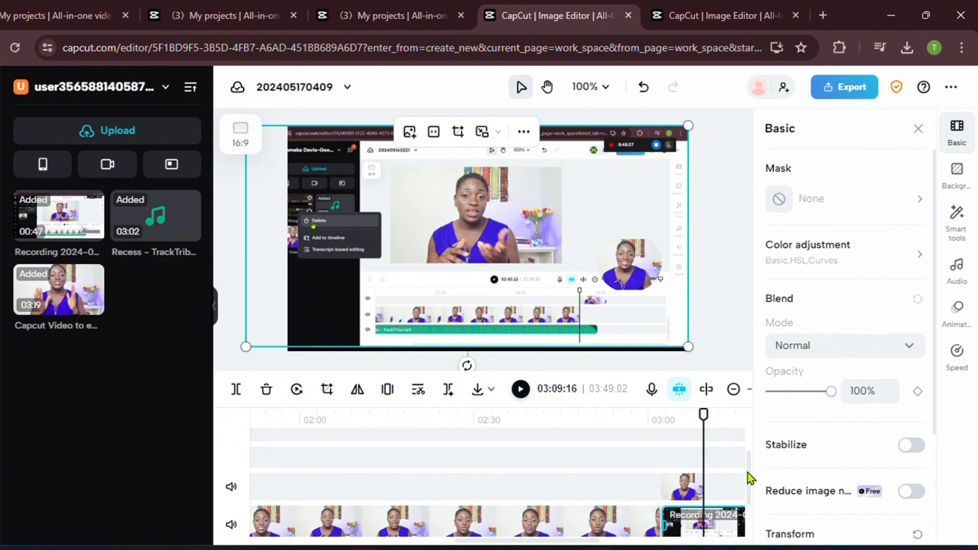
Close the clip's Basic settings and look over the edited timeline from its opening to the screen recording at the end.
{"action": "left_click_drag", "start_coordinate": [748, 472], "coordinate": [749, 496]}
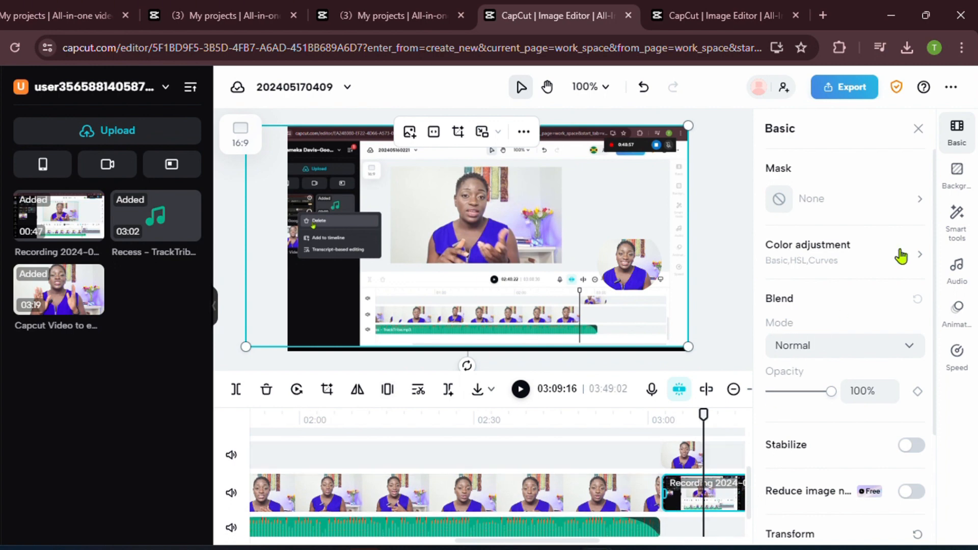
{"action": "left_click", "coordinate": [918, 129]}
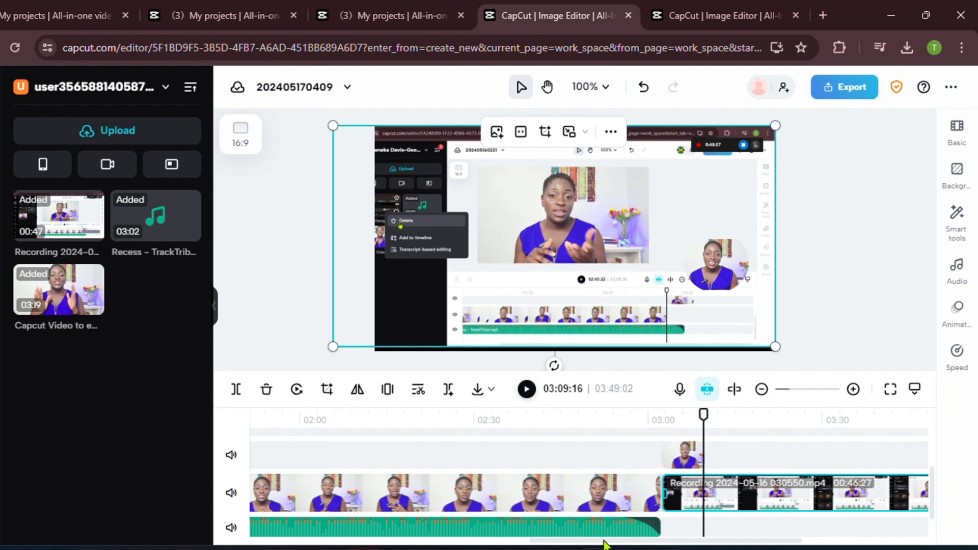
{"action": "left_click_drag", "start_coordinate": [604, 541], "coordinate": [291, 520]}
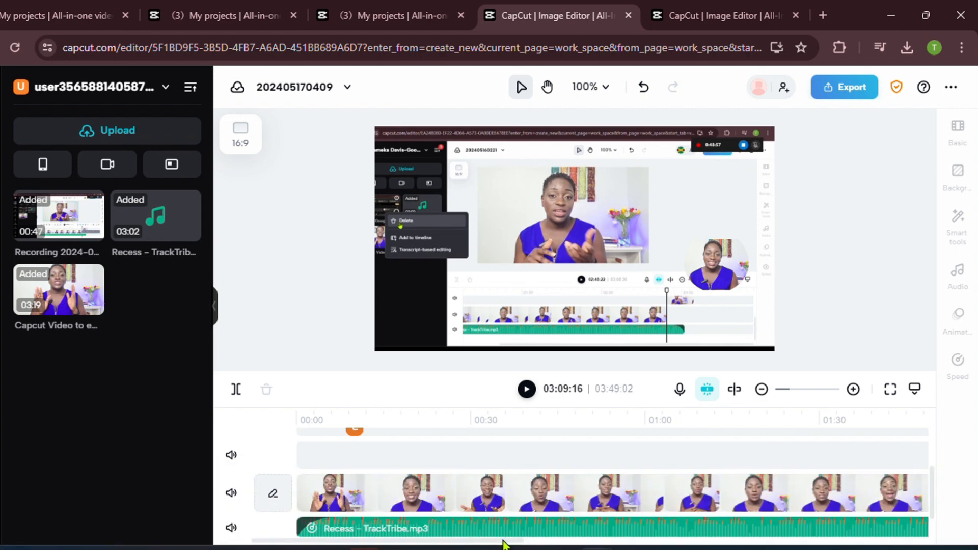
{"action": "left_click_drag", "start_coordinate": [503, 541], "coordinate": [812, 544]}
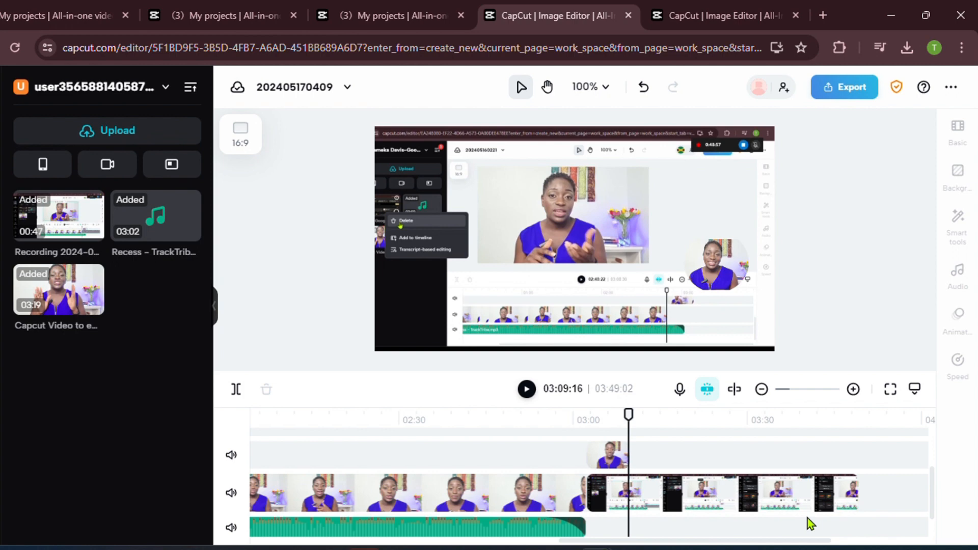
Export the video for download as "Capcut edit 1" in 4k, recommended quality, 30fps and MP4 format.
{"action": "left_click", "coordinate": [865, 99]}
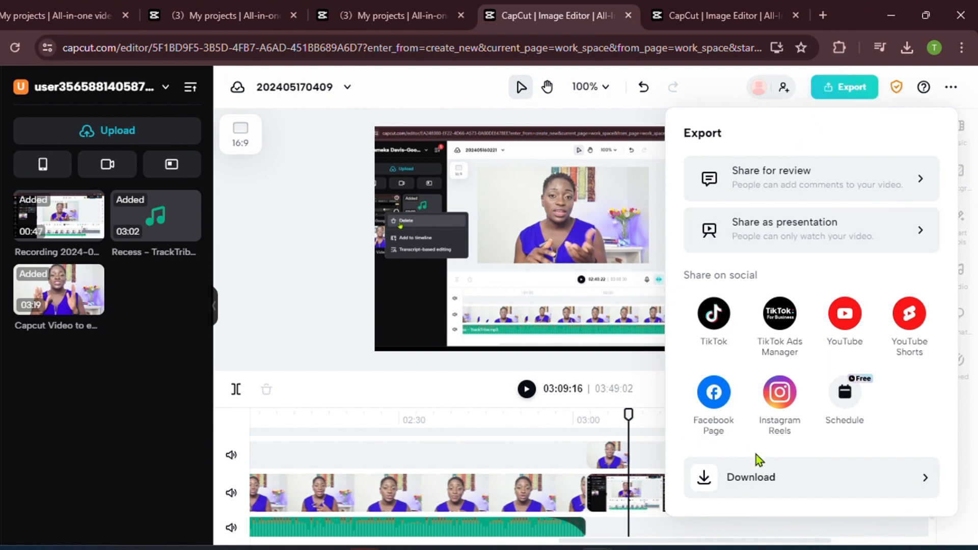
{"action": "left_click", "coordinate": [763, 482]}
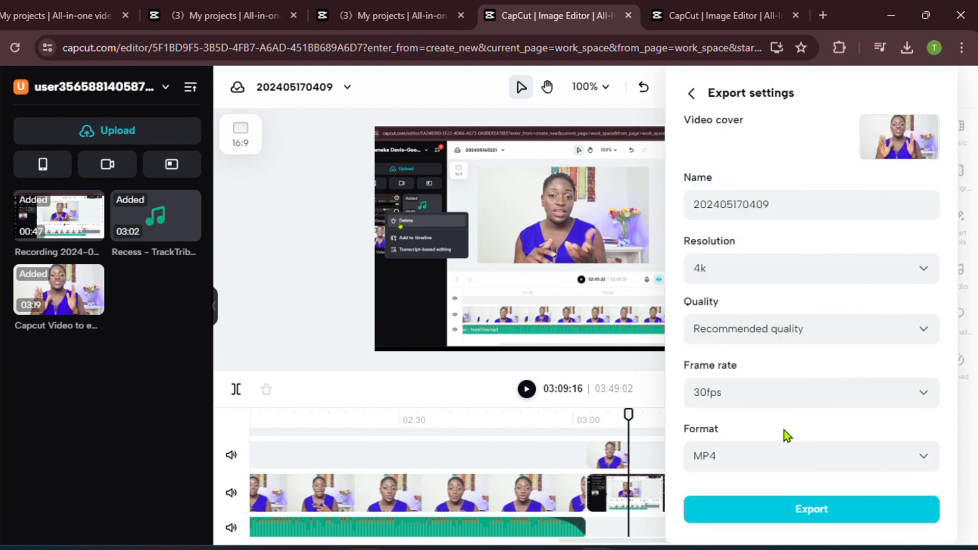
{"action": "double_click", "coordinate": [782, 206]}
{"action": "type", "text": "Ca"}
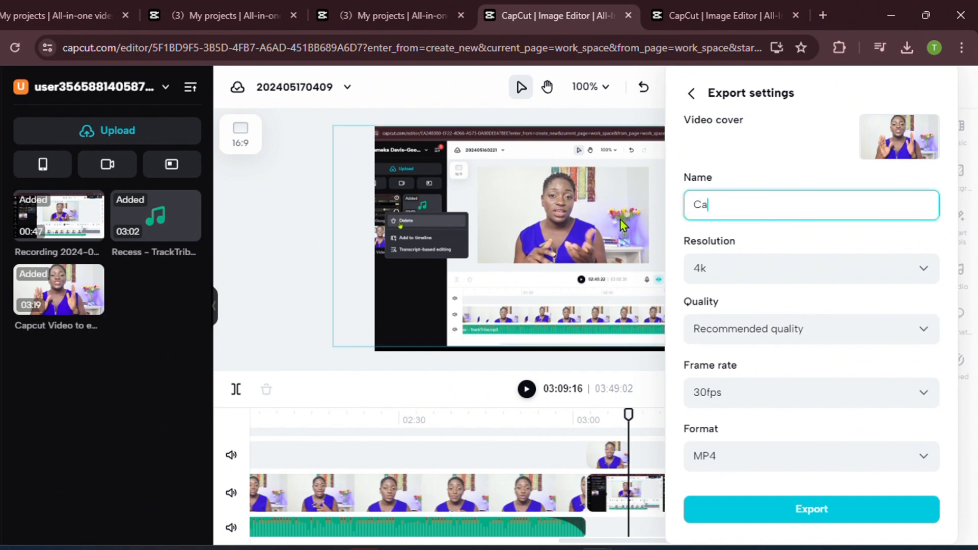
{"action": "type", "text": "pcut edit "}
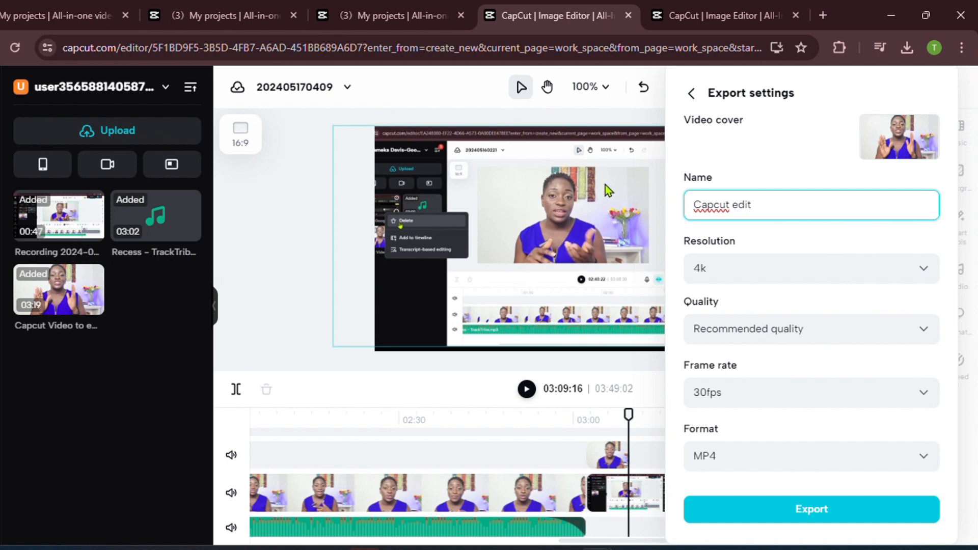
{"action": "type", "text": "1"}
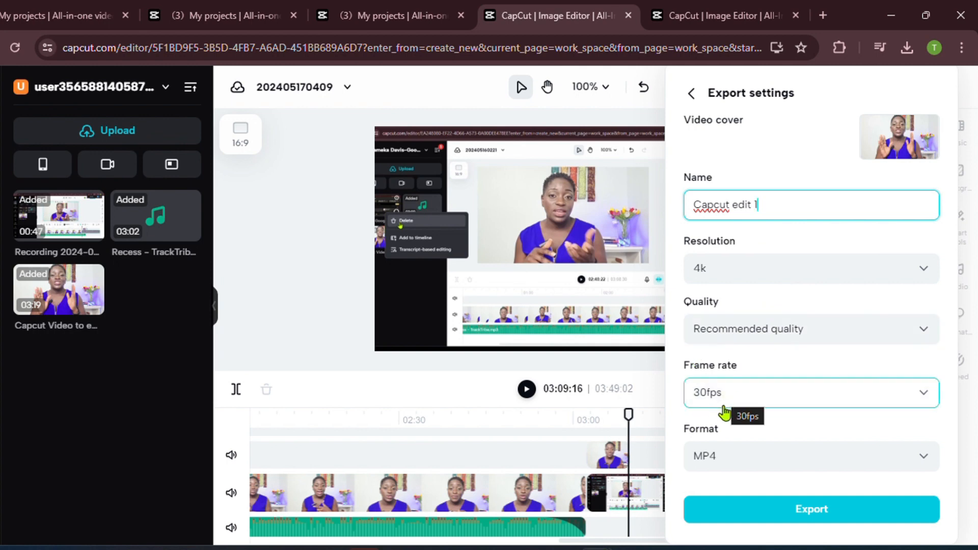
{"action": "left_click", "coordinate": [809, 512]}
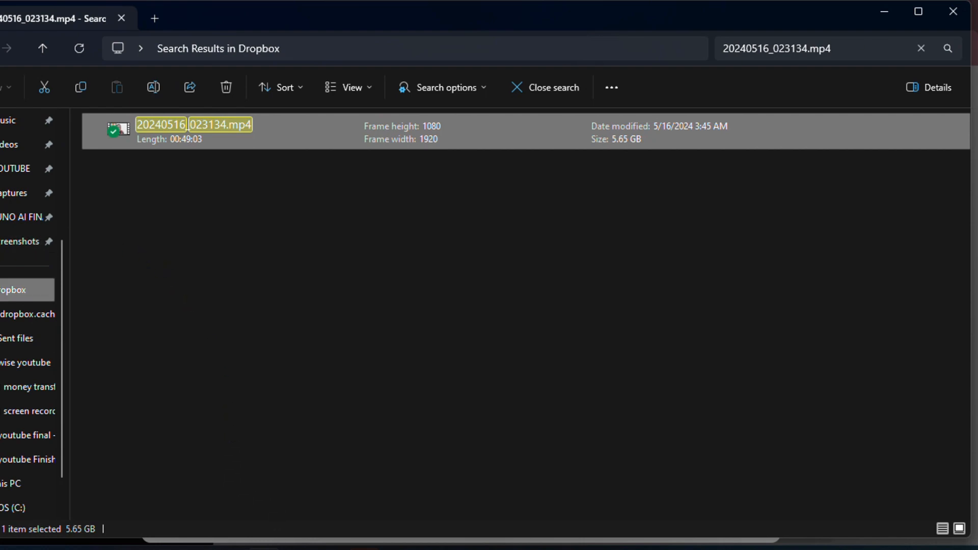
In File Explorer, open the exported video Capcut edit 1 (1).mp4 from the Downloads folder for playback.
{"action": "scroll", "coordinate": [3, 222], "scroll_direction": "up", "scroll_amount": 3}
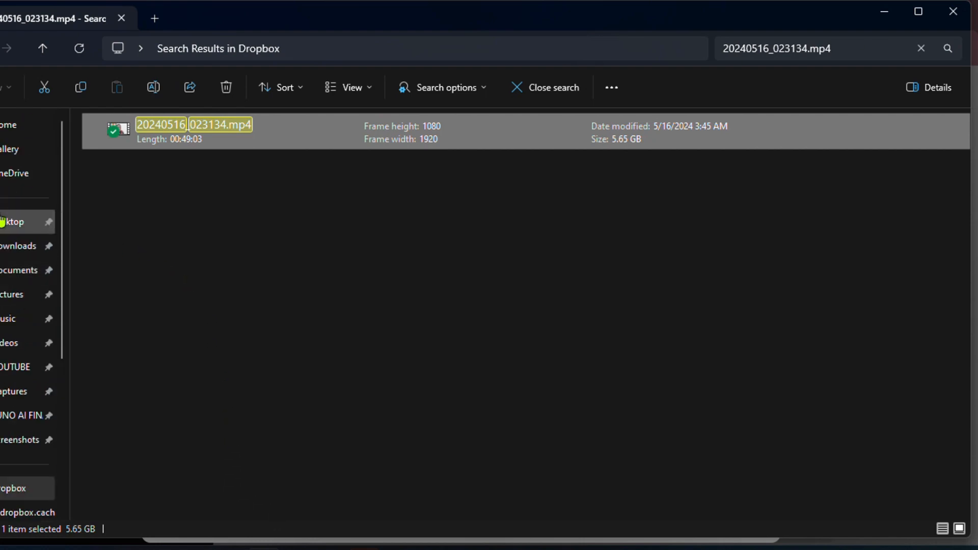
{"action": "left_click", "coordinate": [20, 245]}
{"action": "left_click", "coordinate": [149, 164]}
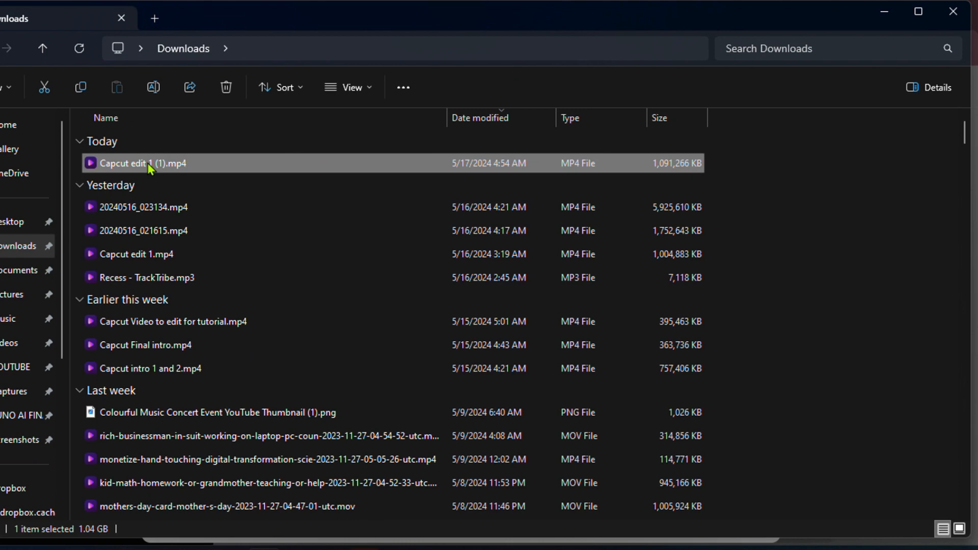
{"action": "double_click", "coordinate": [149, 164]}
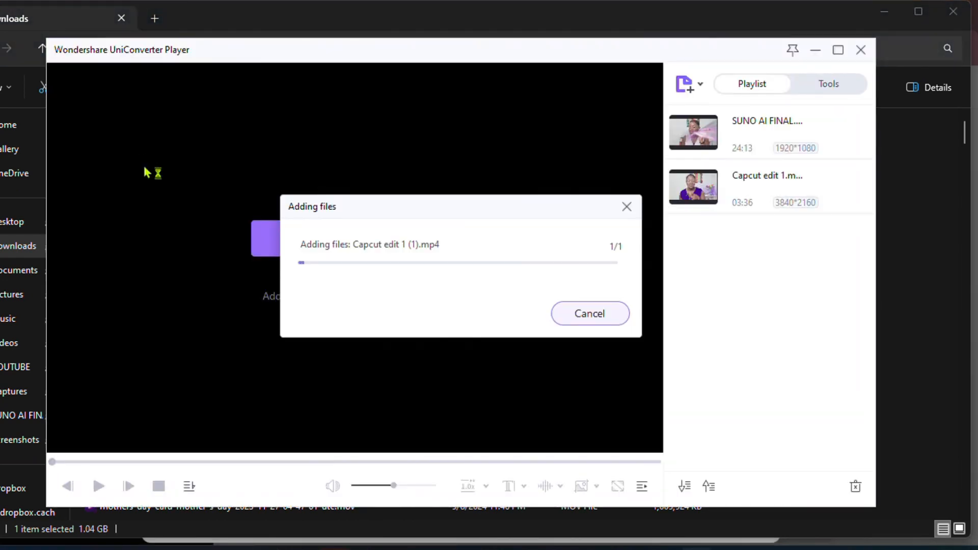